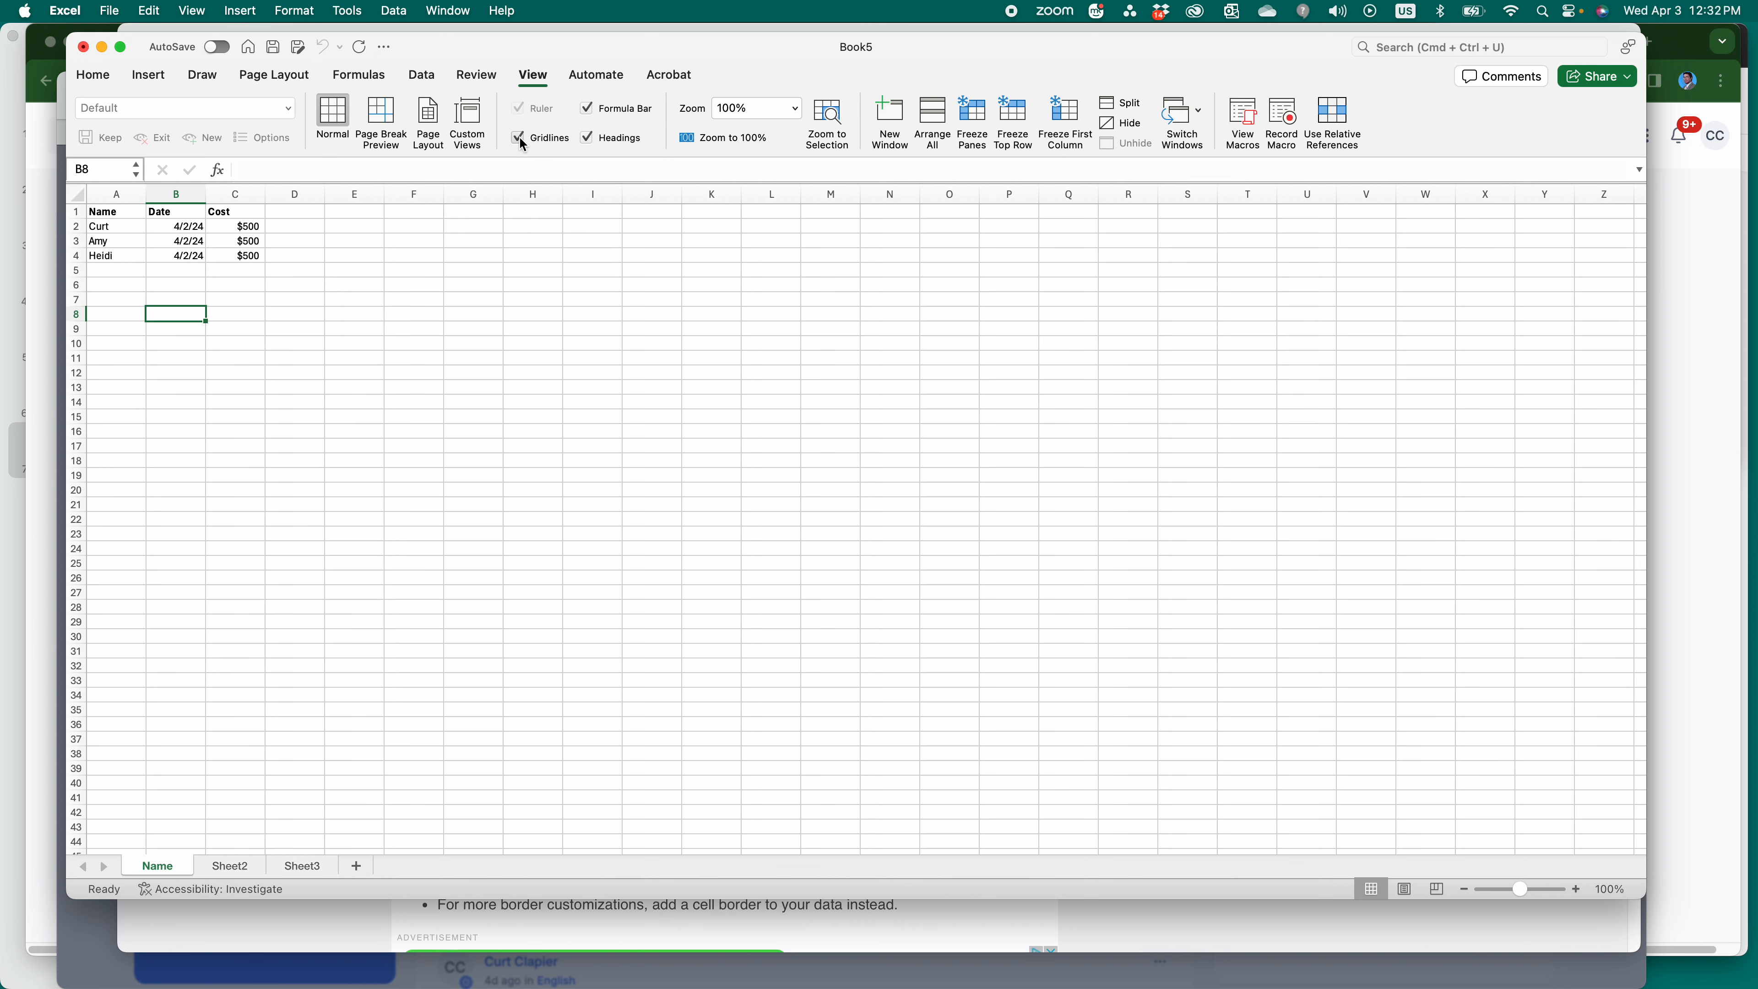
Step: Hide the sheet's gridlines, and switch the headings and formula bar display off and back on
left_click(520, 137)
left_click(588, 138)
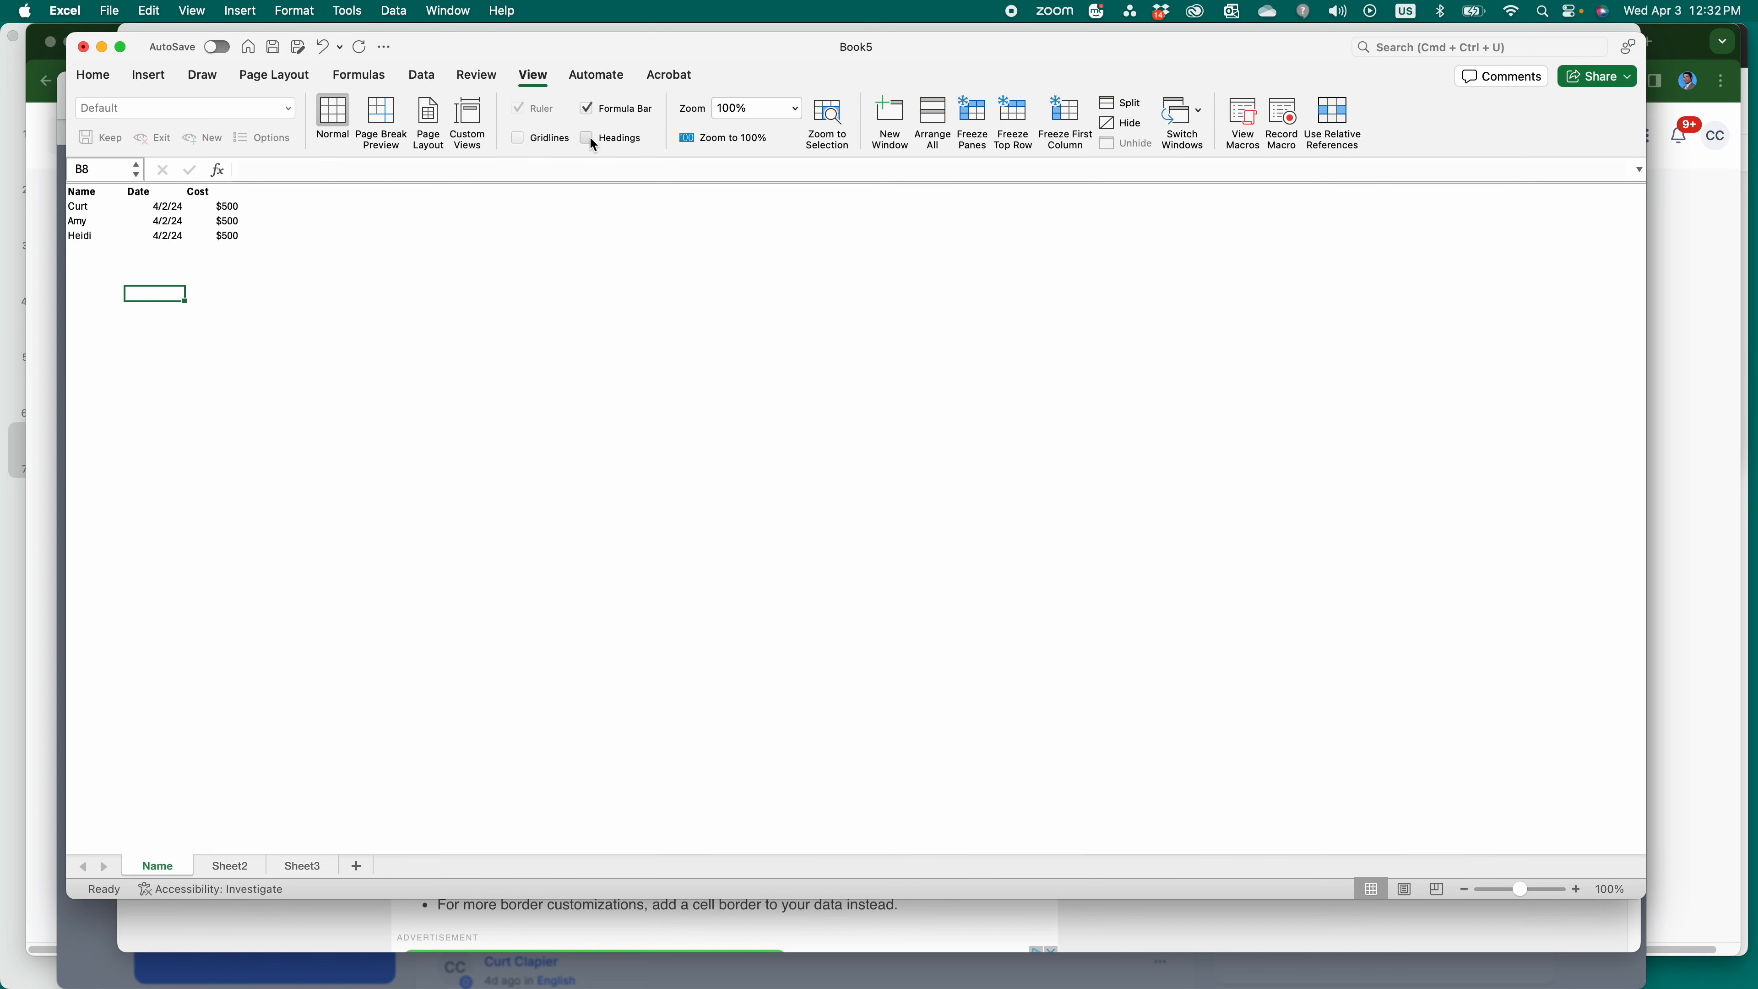
left_click(587, 138)
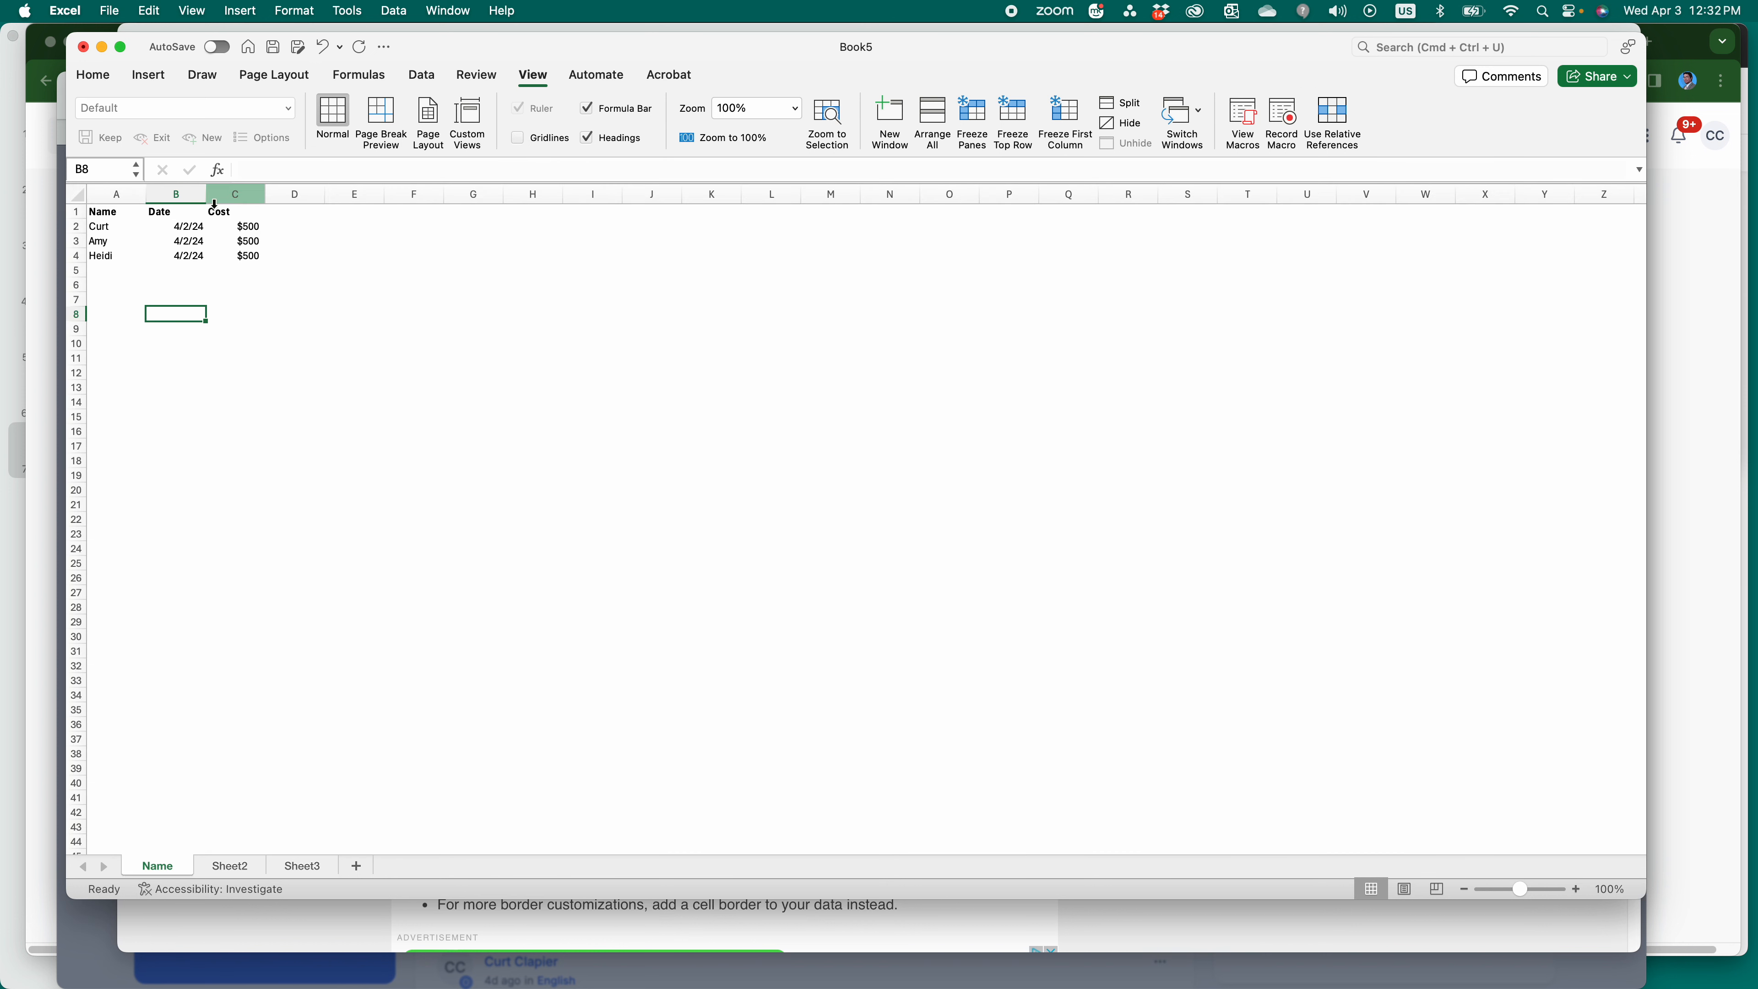
left_click(588, 138)
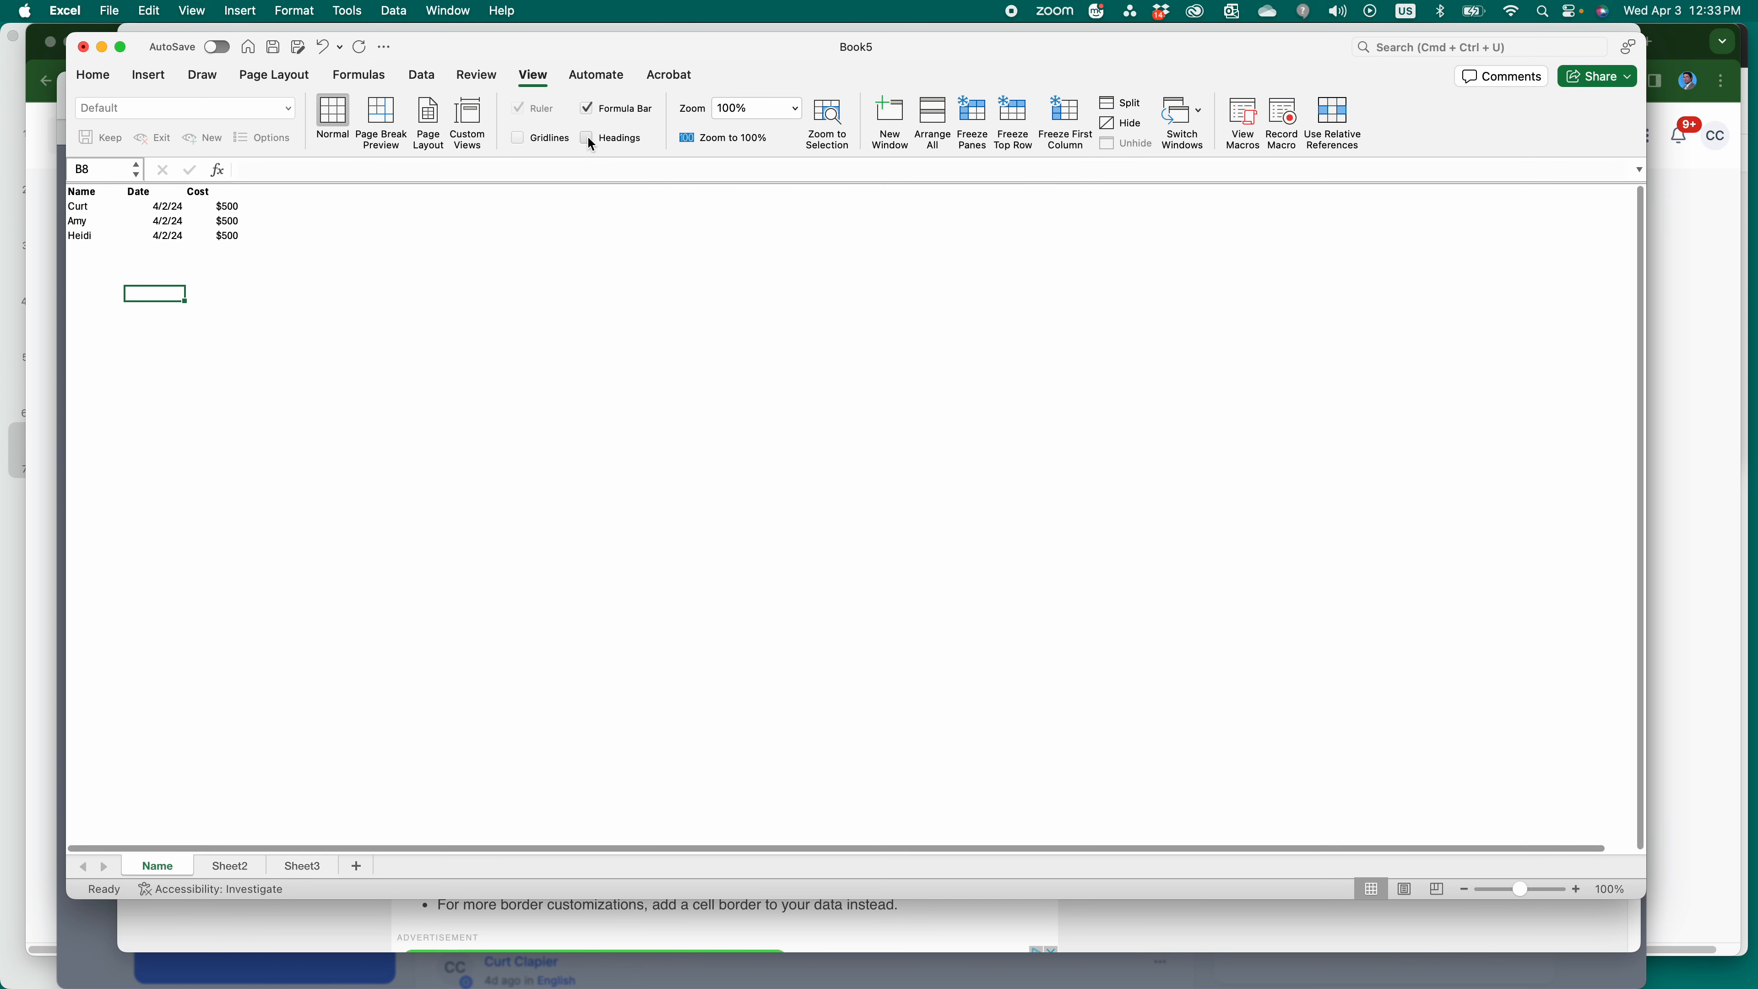
left_click(588, 138)
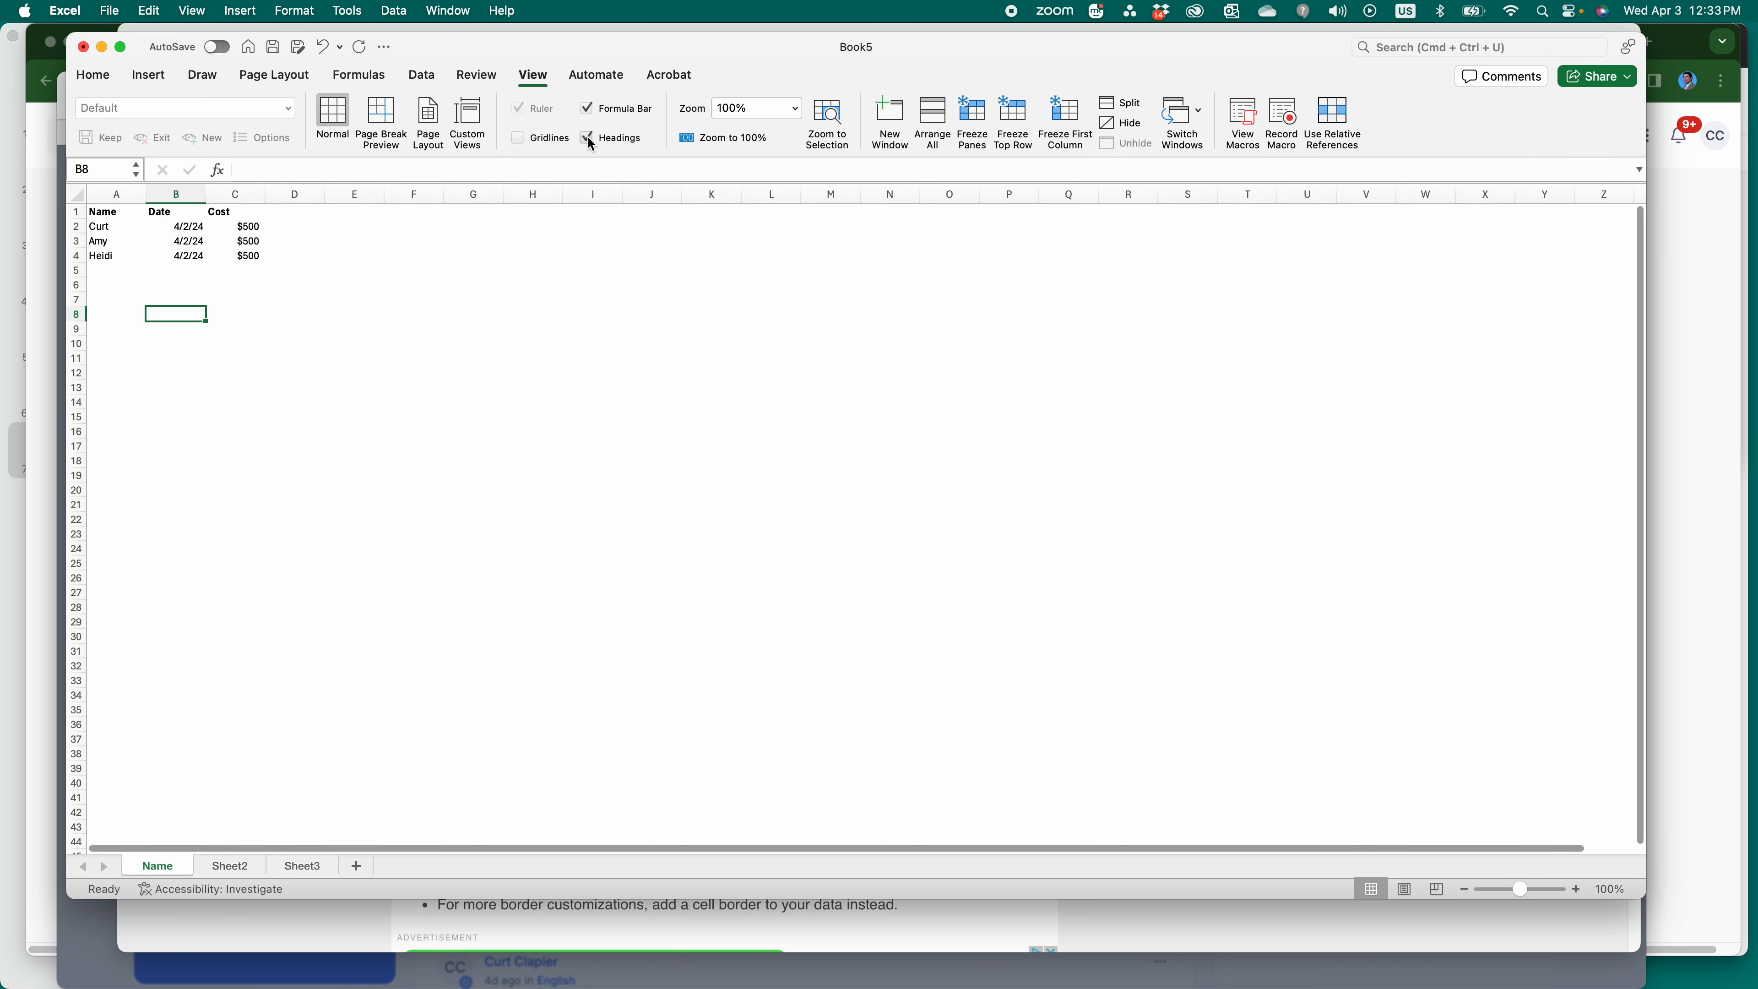
left_click(588, 111)
left_click(588, 110)
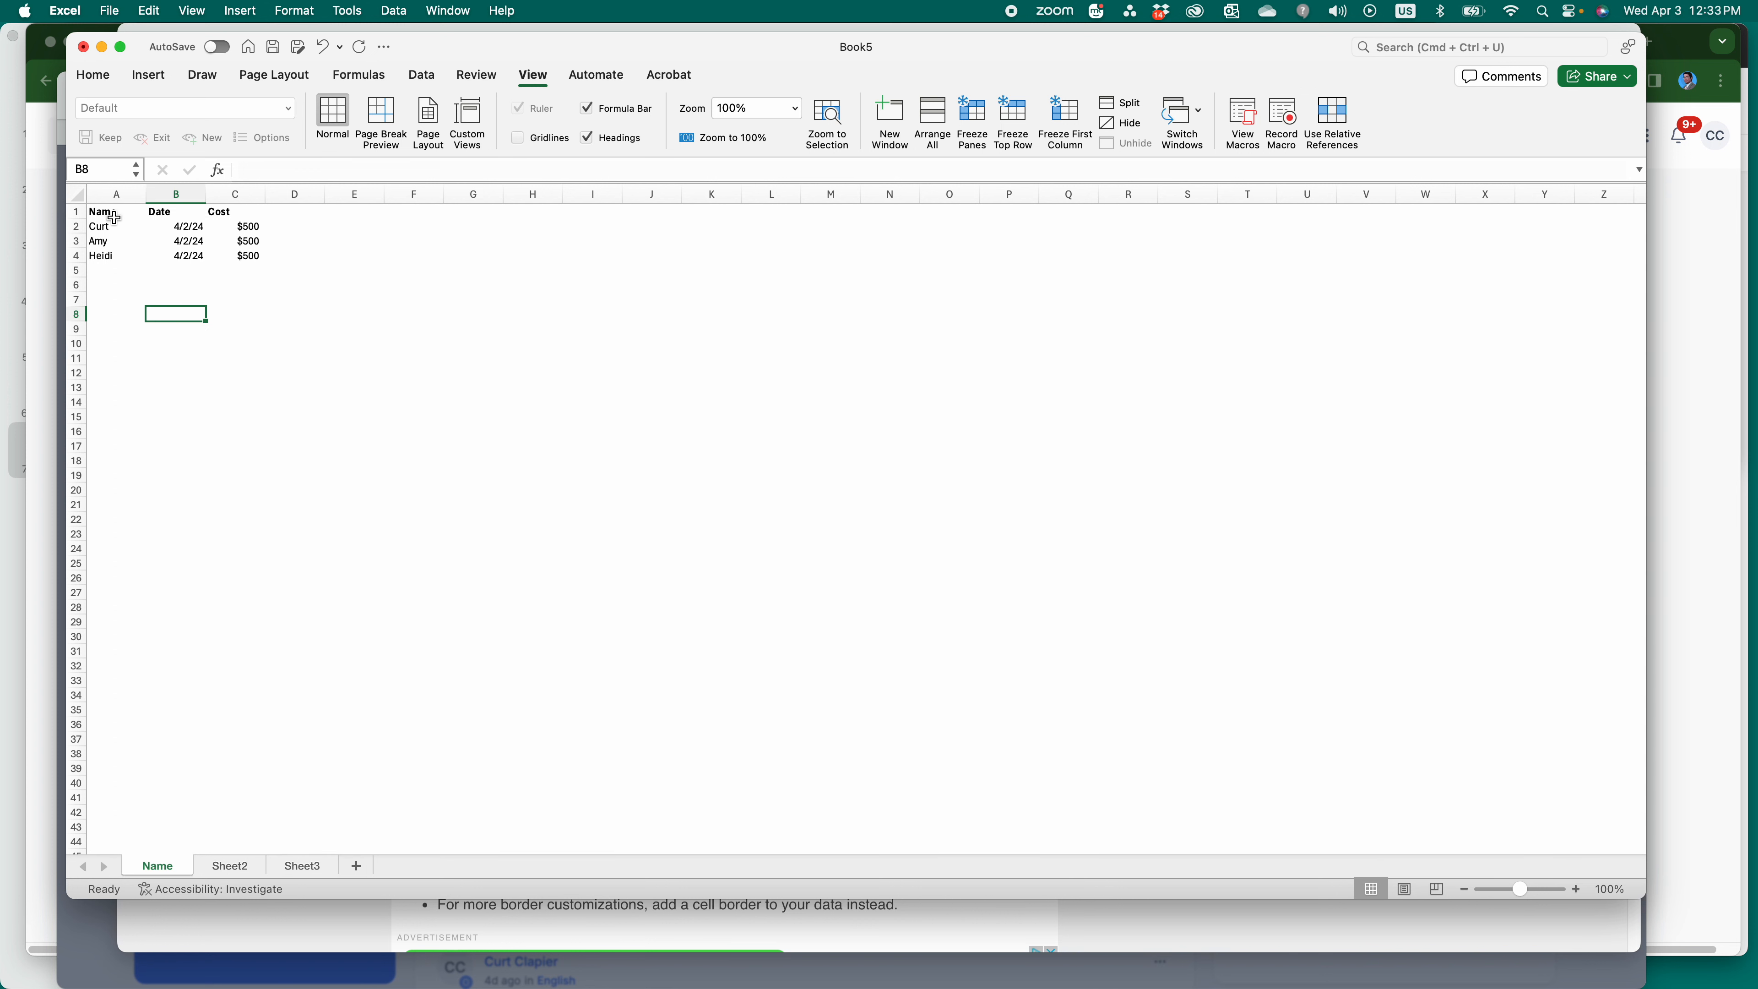
Step: Show the gridlines around the data table again, and hide them once more
left_click_drag(114, 218, 244, 256)
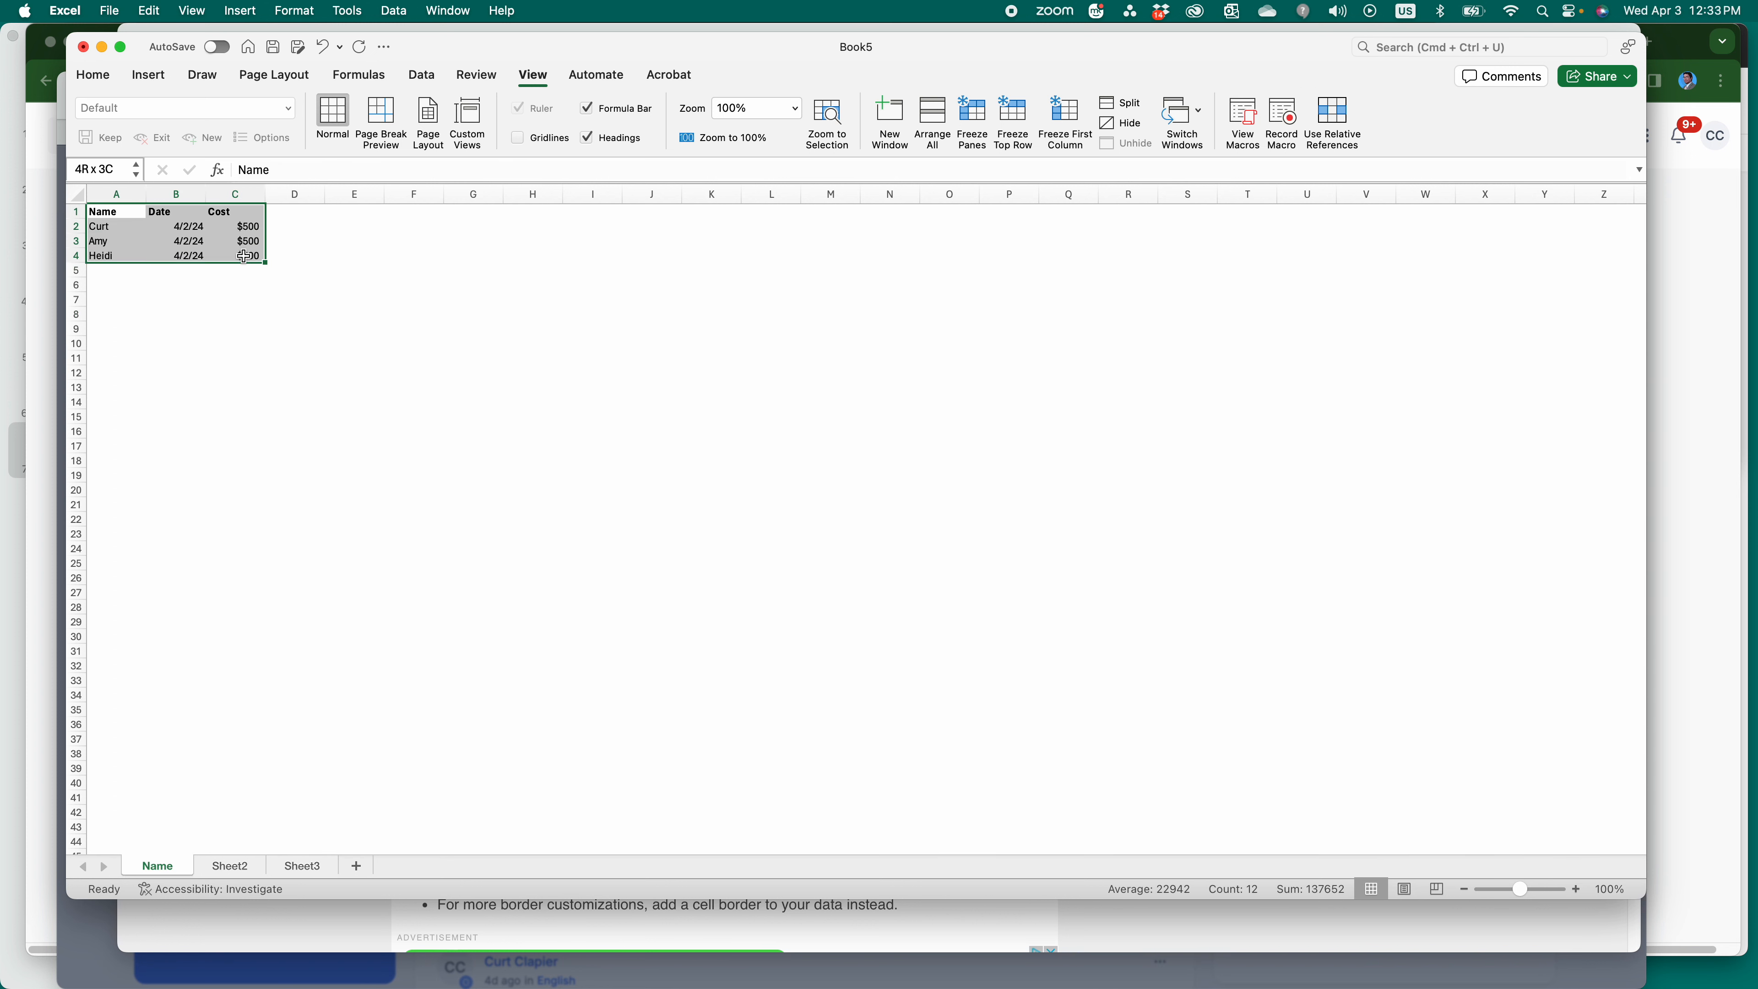
left_click(136, 255)
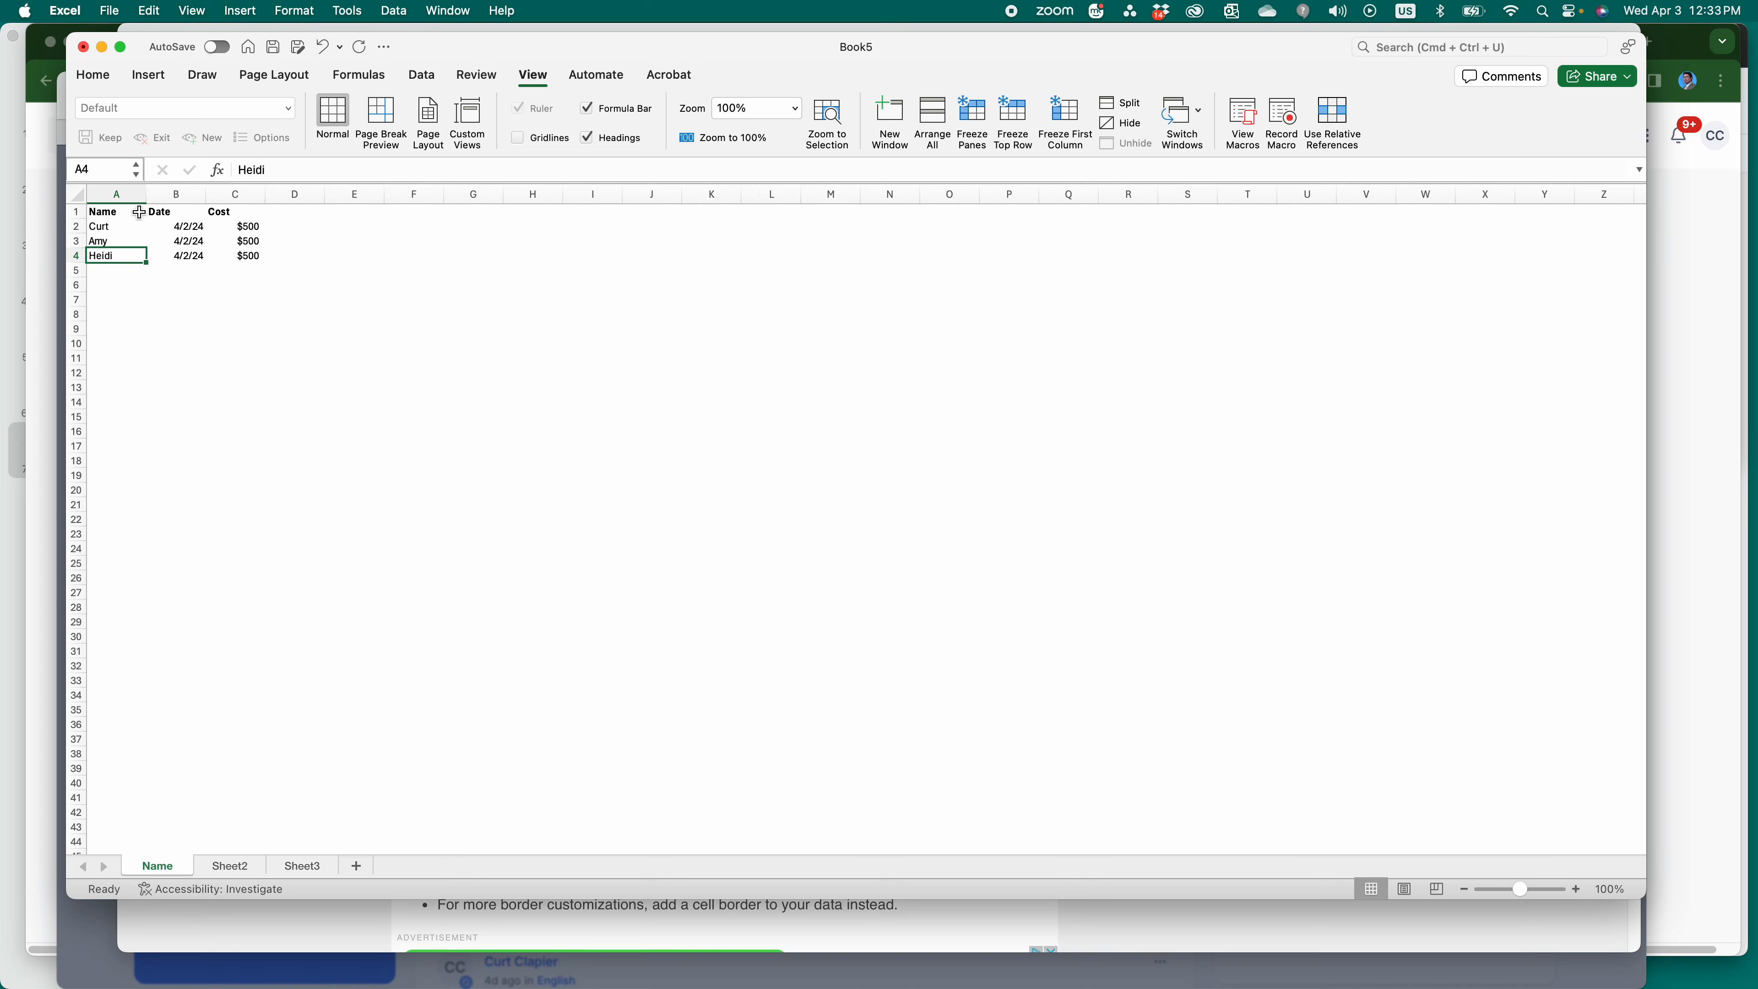
left_click(523, 134)
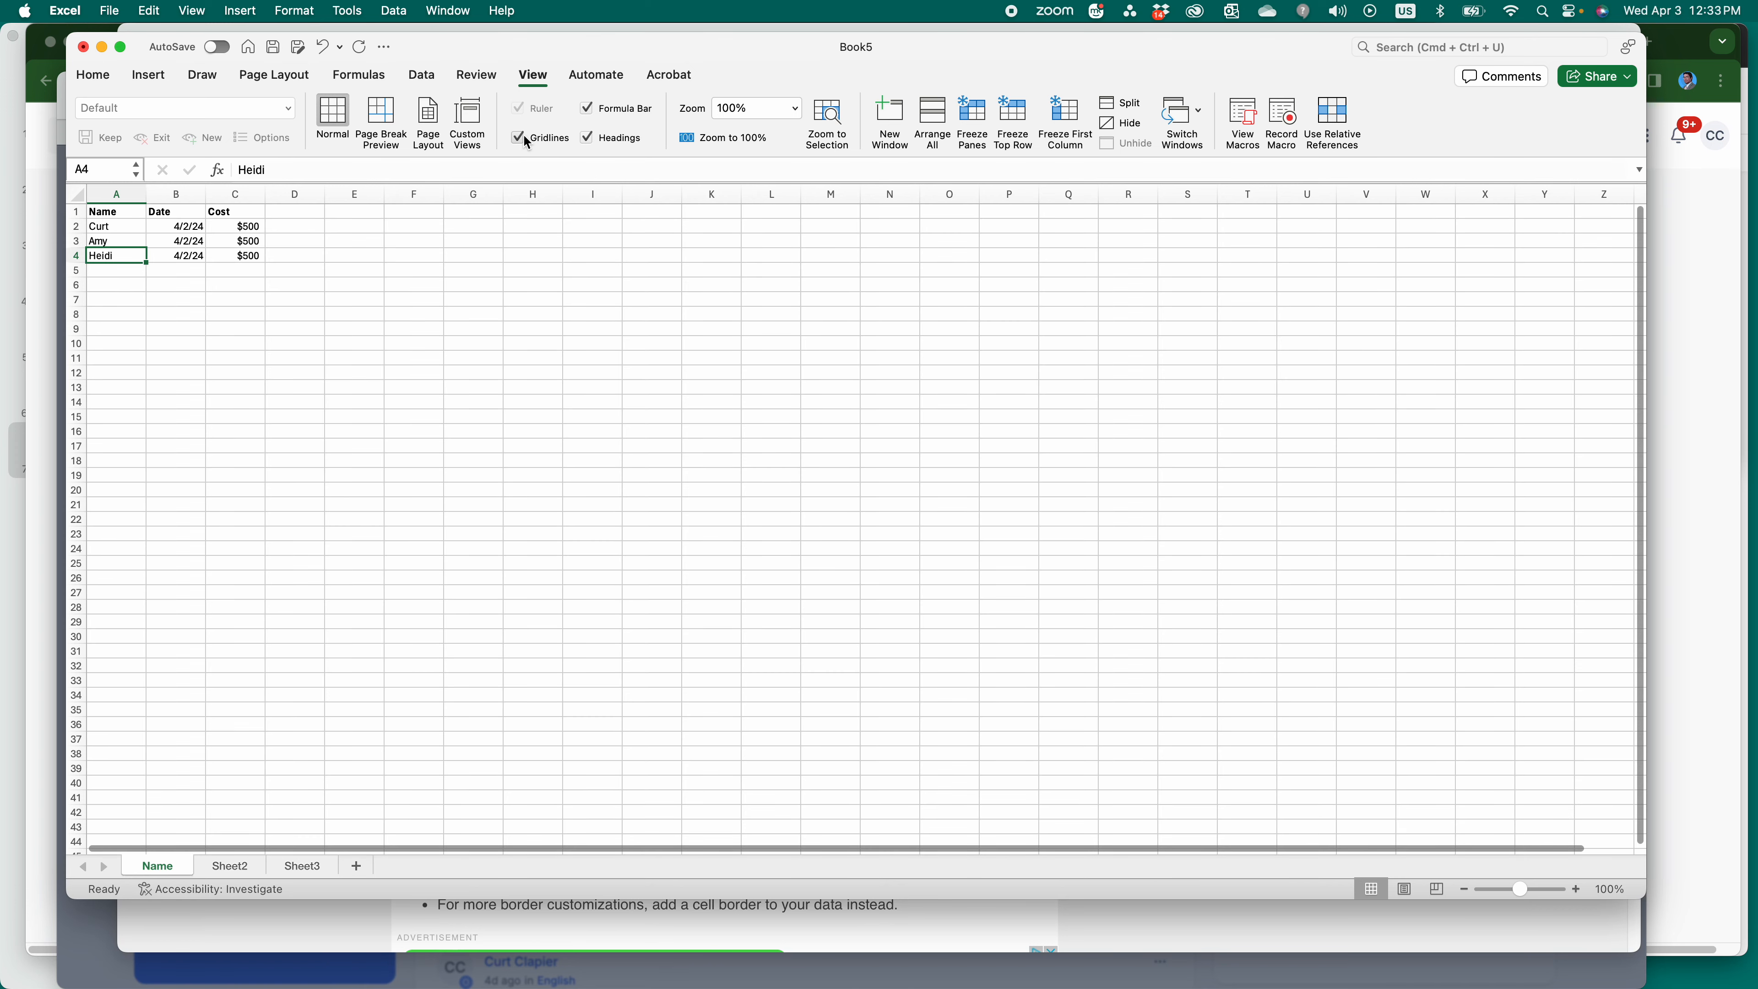
left_click(523, 132)
Step: Apply a bottom border to the data range A1:C4
left_click_drag(138, 212, 225, 253)
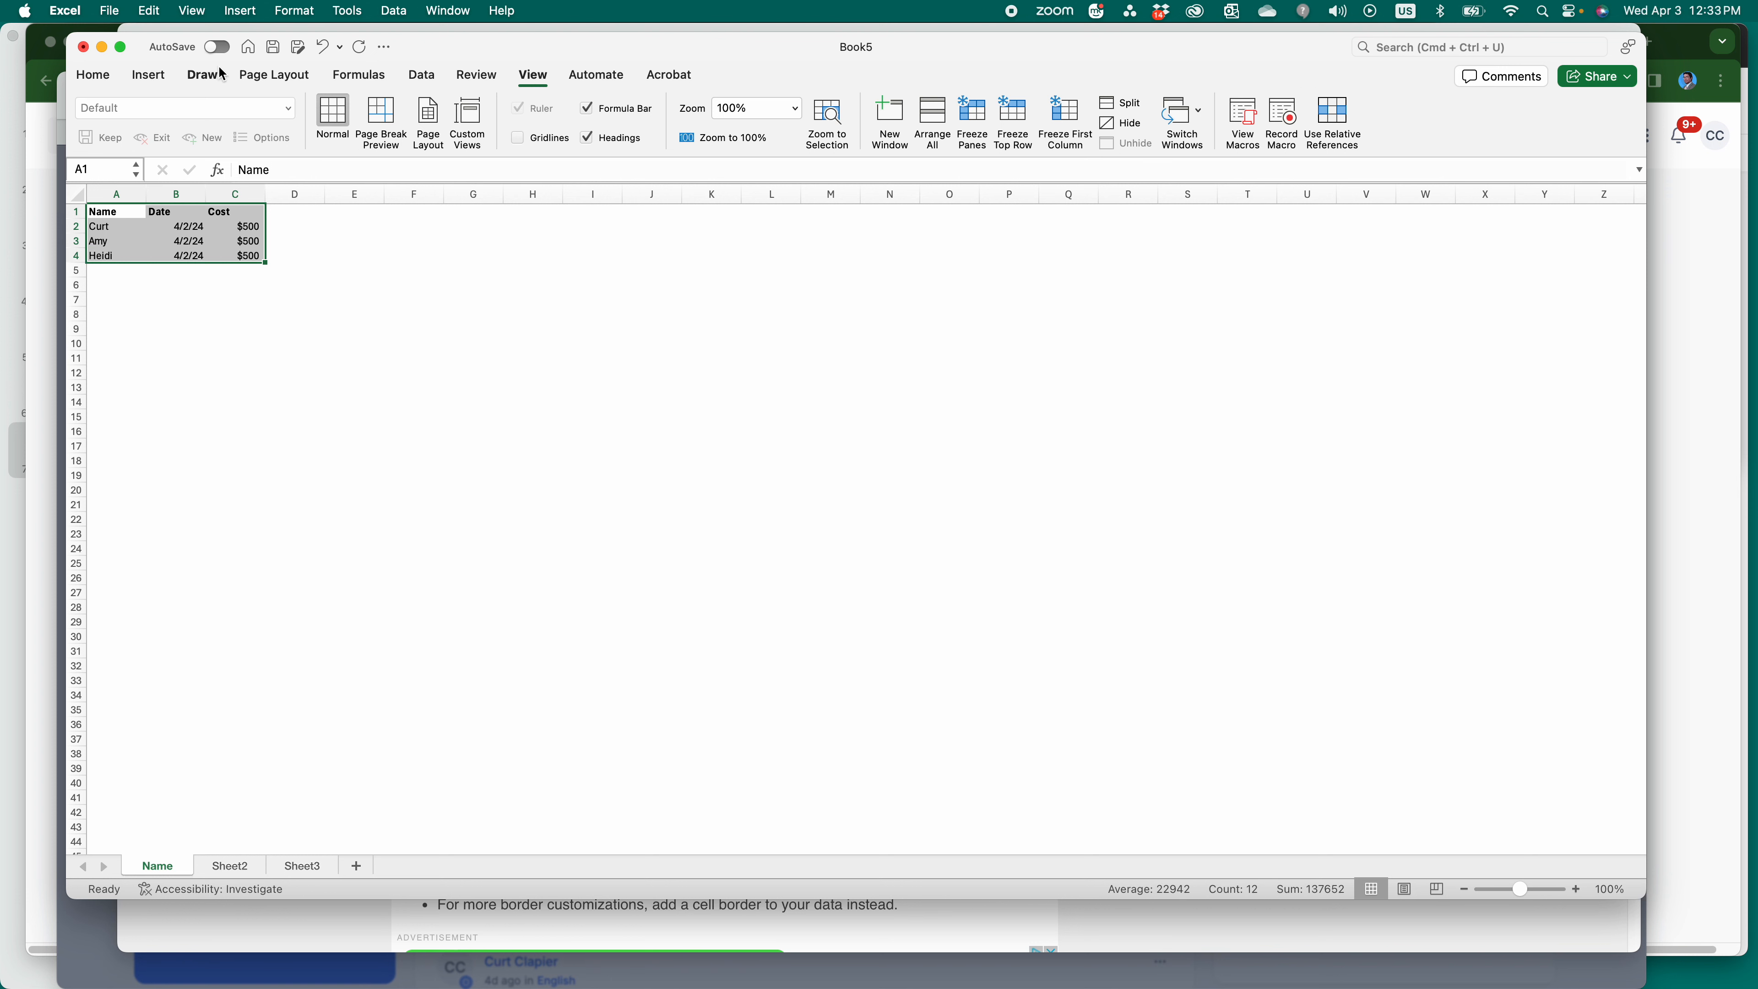
left_click(100, 79)
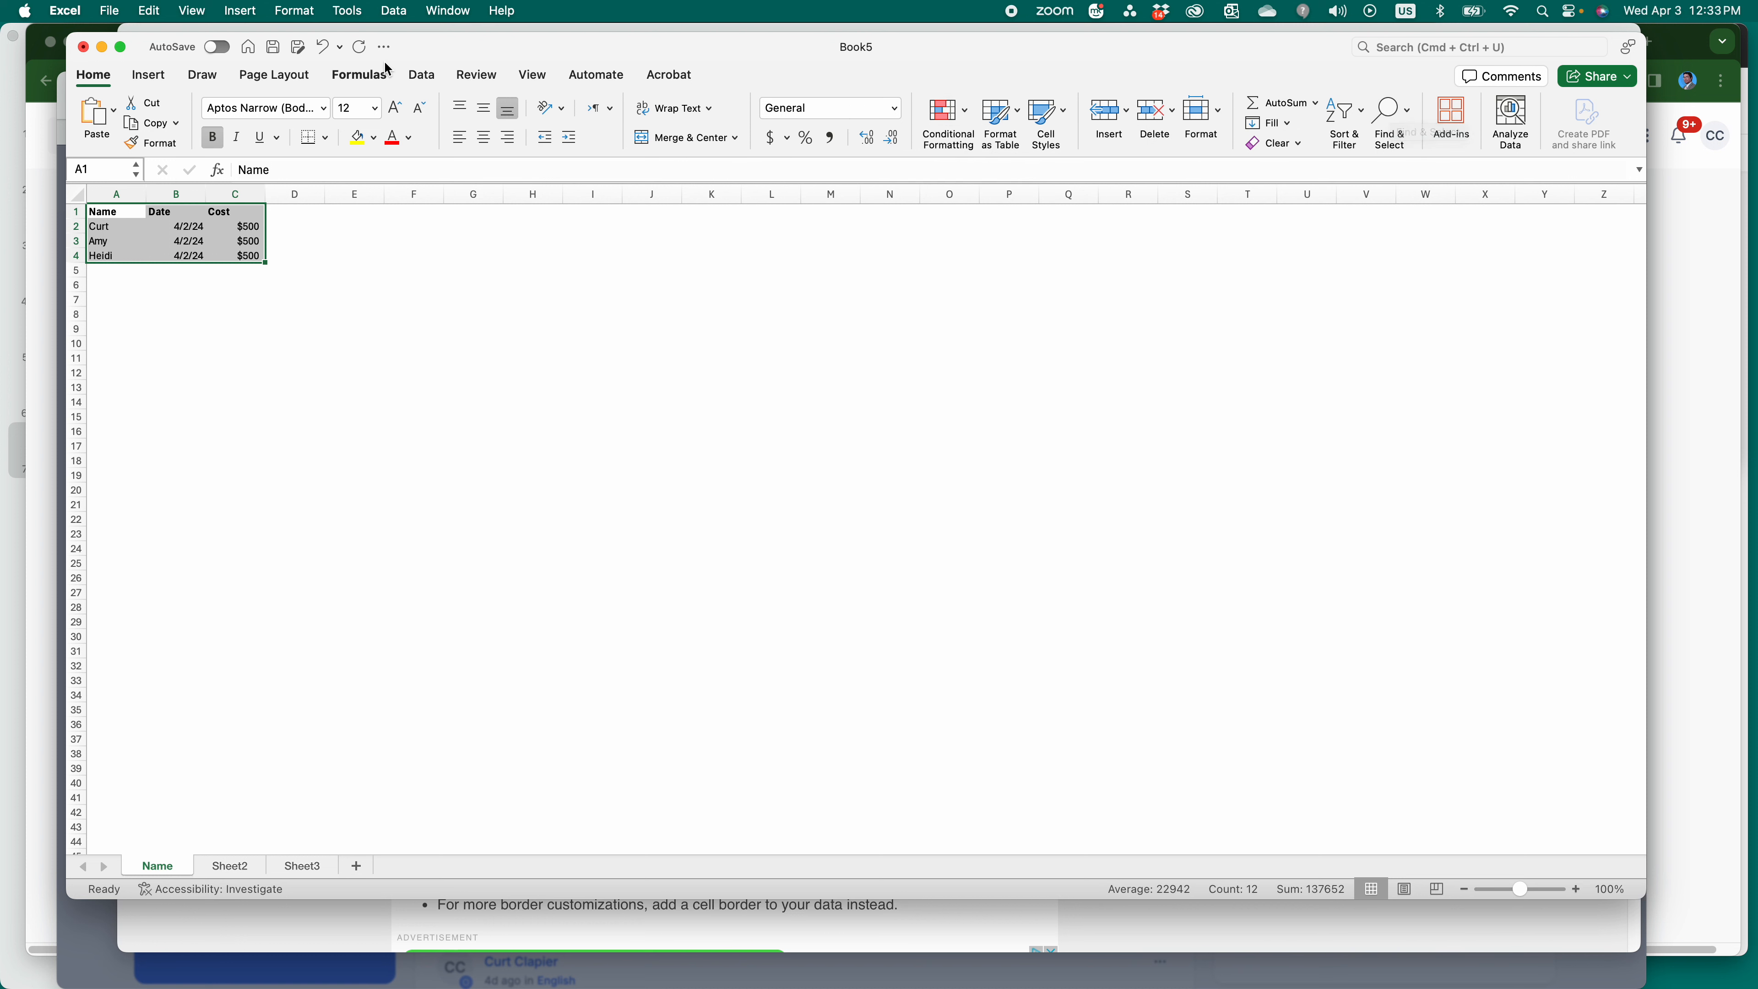
left_click(525, 76)
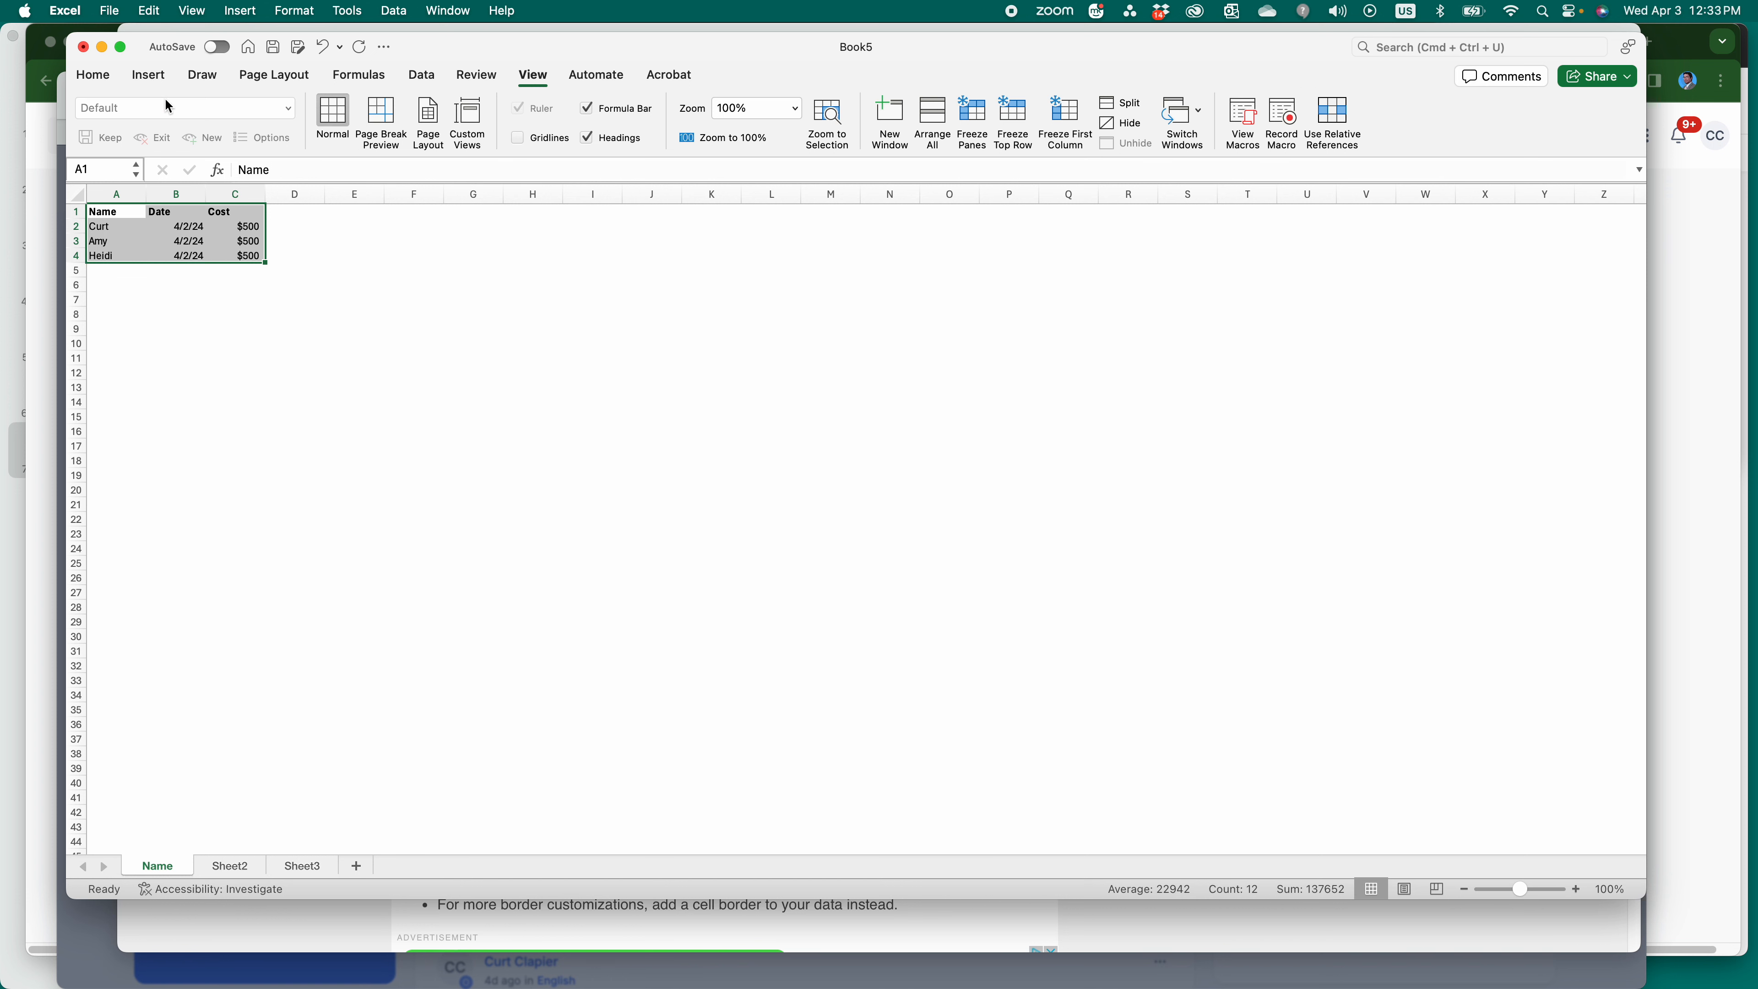
left_click(98, 81)
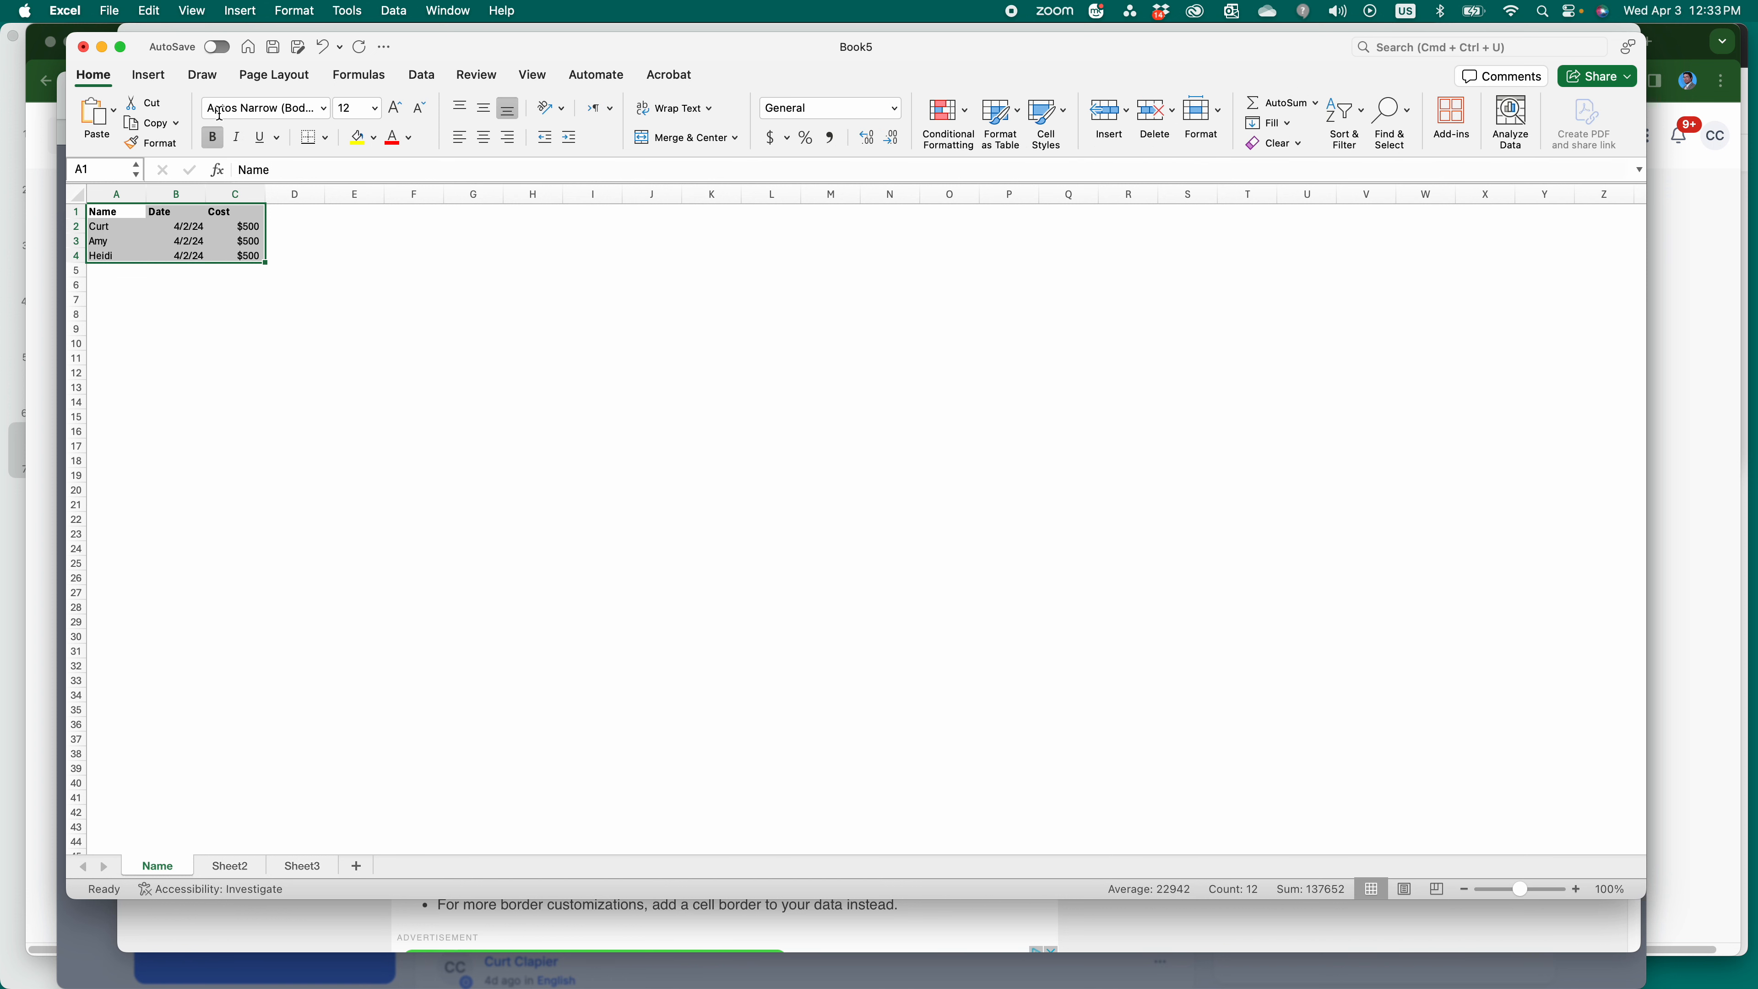
left_click(327, 138)
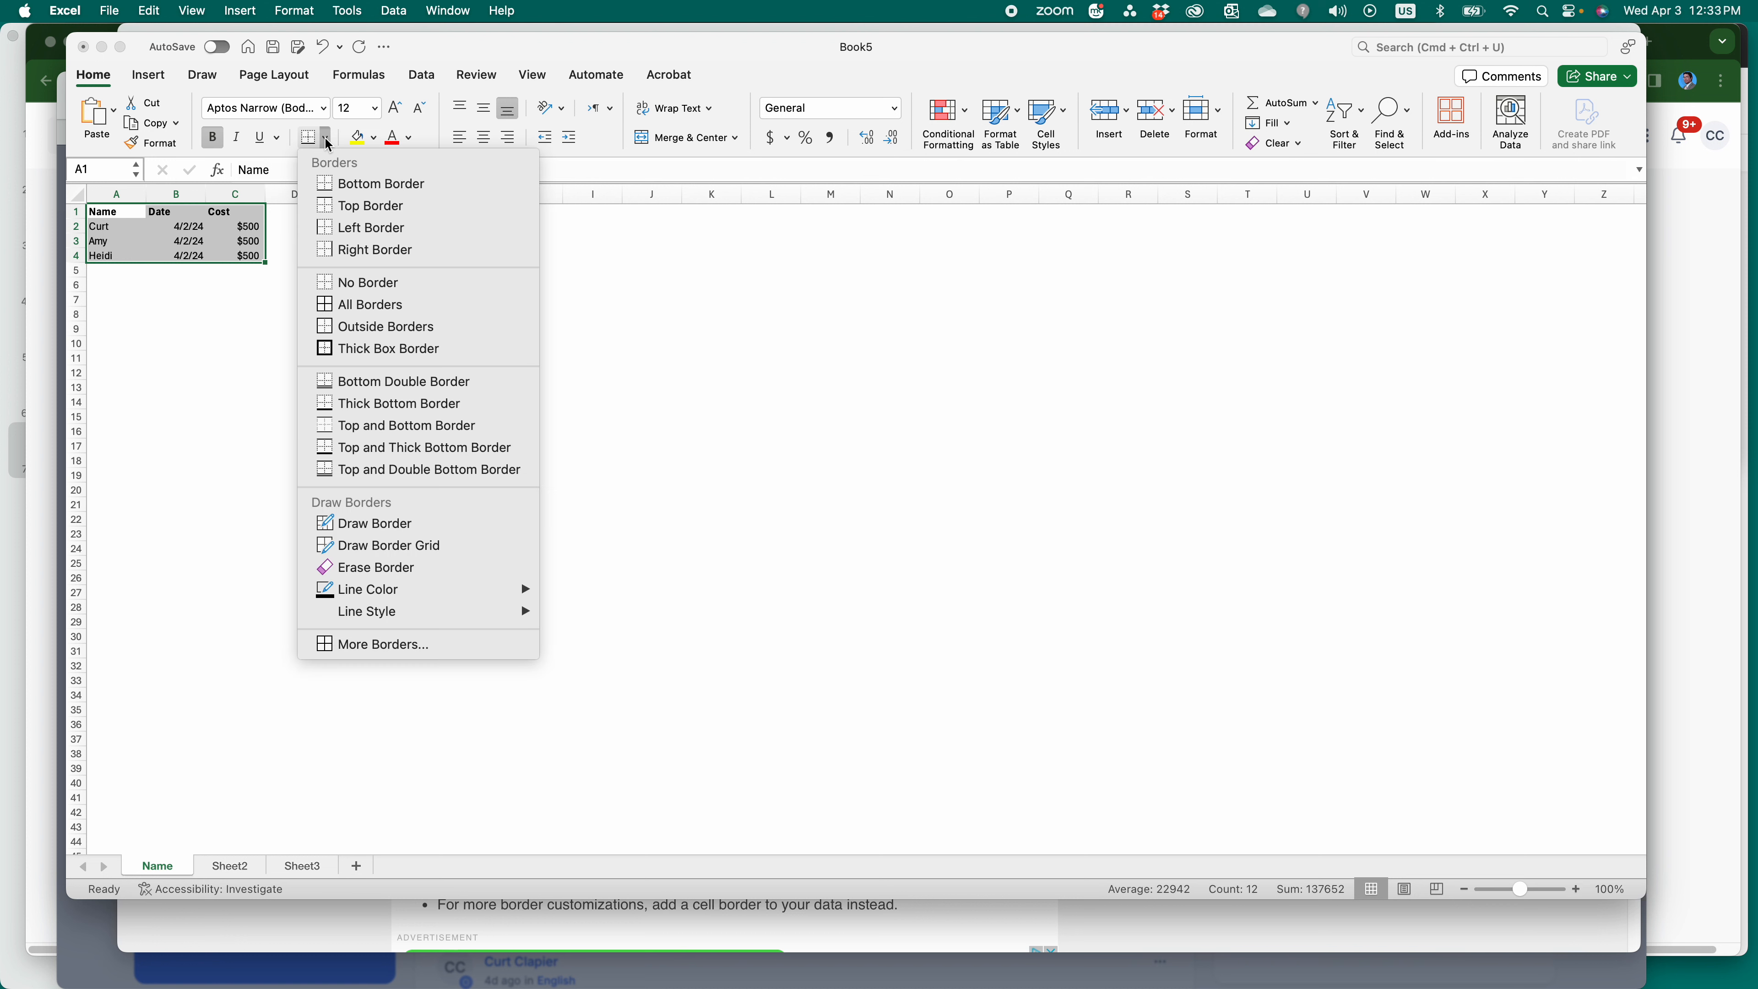
left_click(331, 196)
left_click(224, 273)
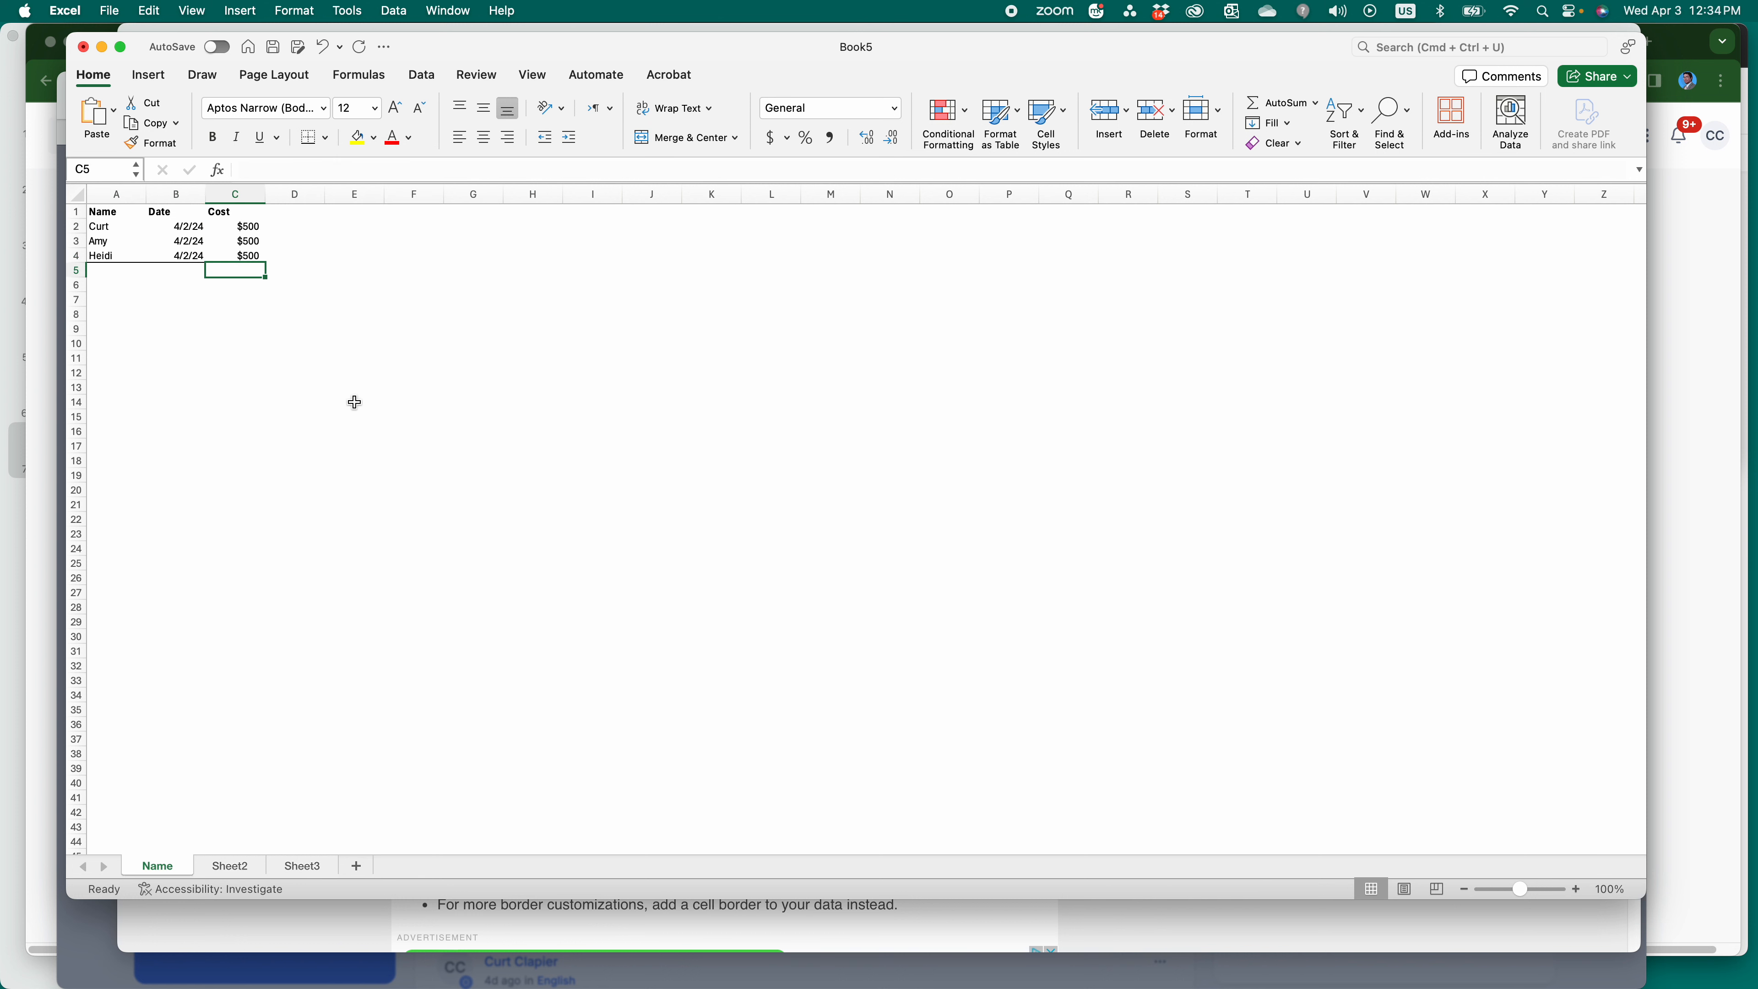
left_click(338, 463)
Step: Apply a thick box border around range A1:C5
left_click(130, 215)
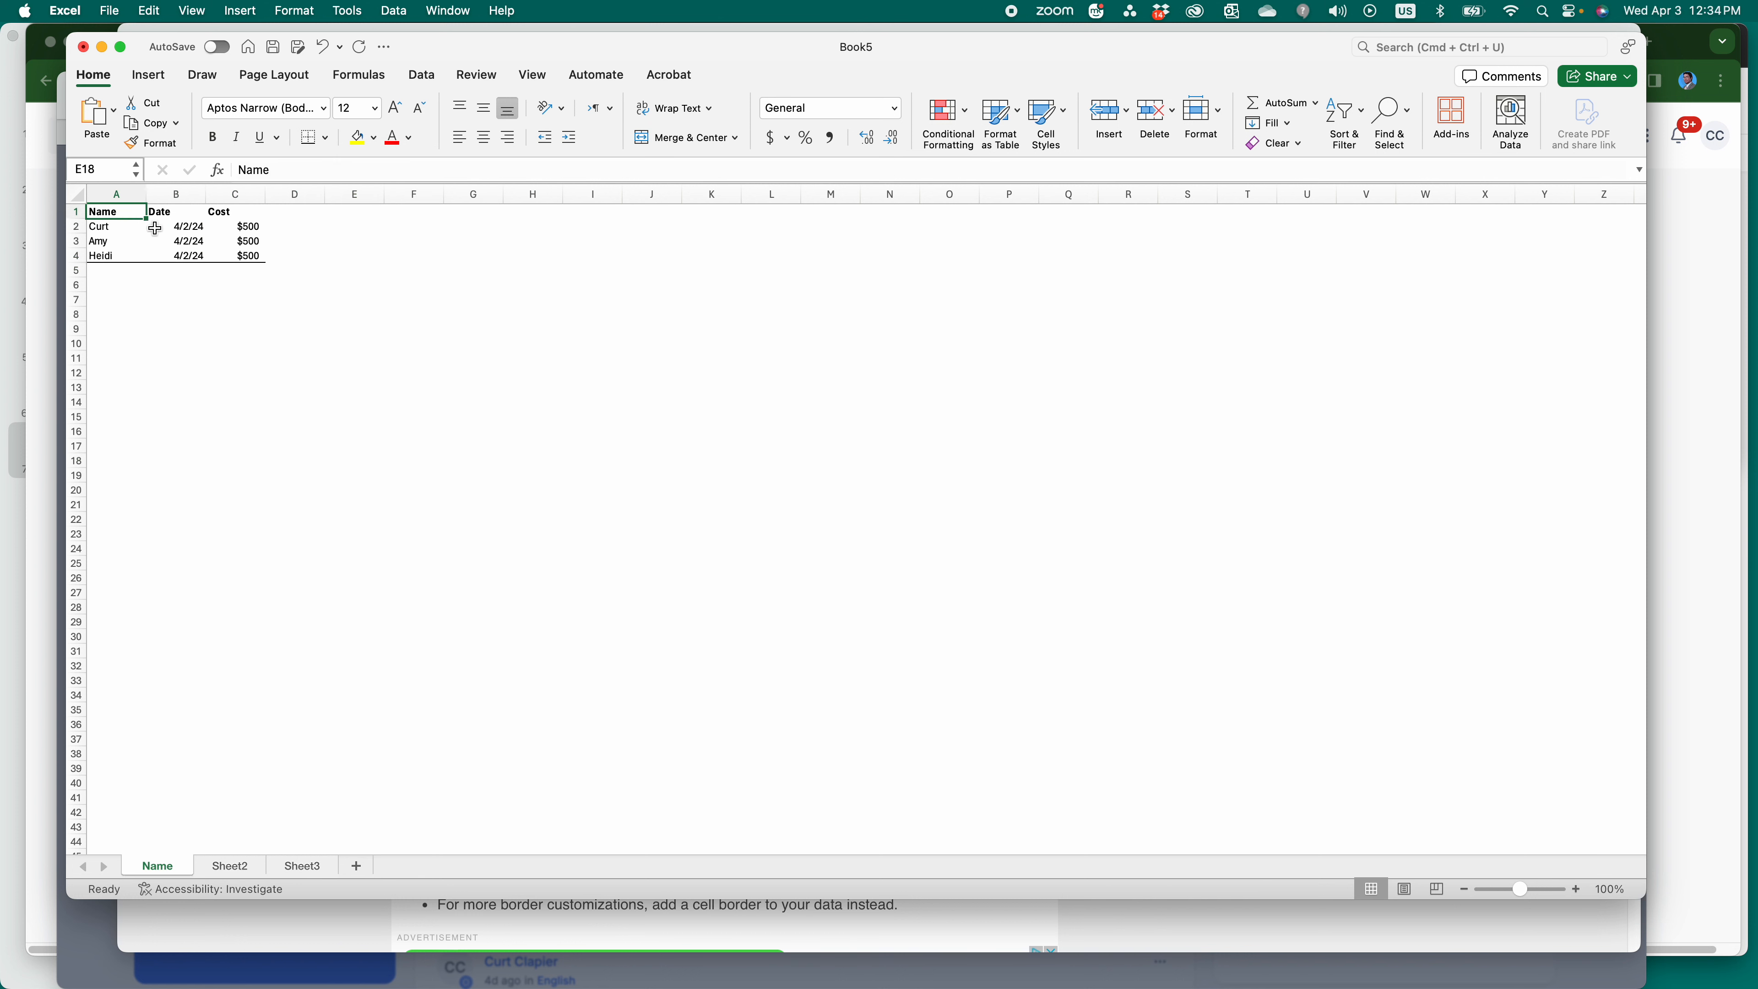
left_click_drag(156, 229, 249, 272)
left_click(327, 139)
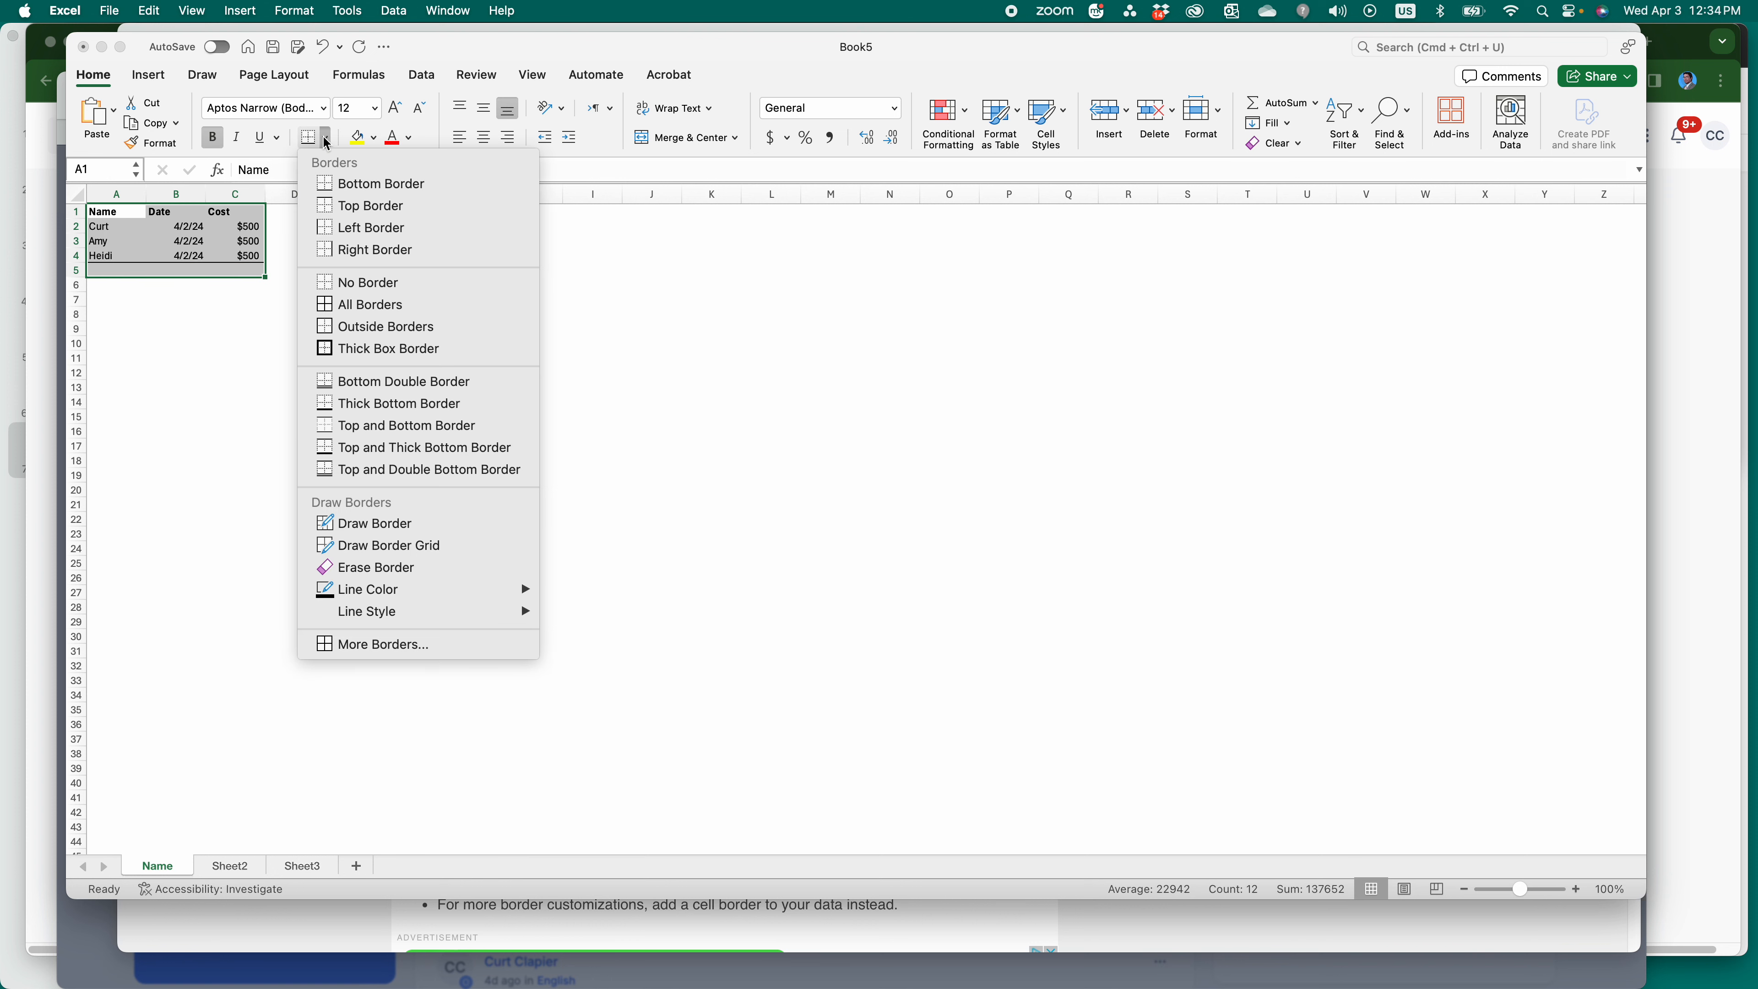
left_click(351, 350)
left_click(235, 315)
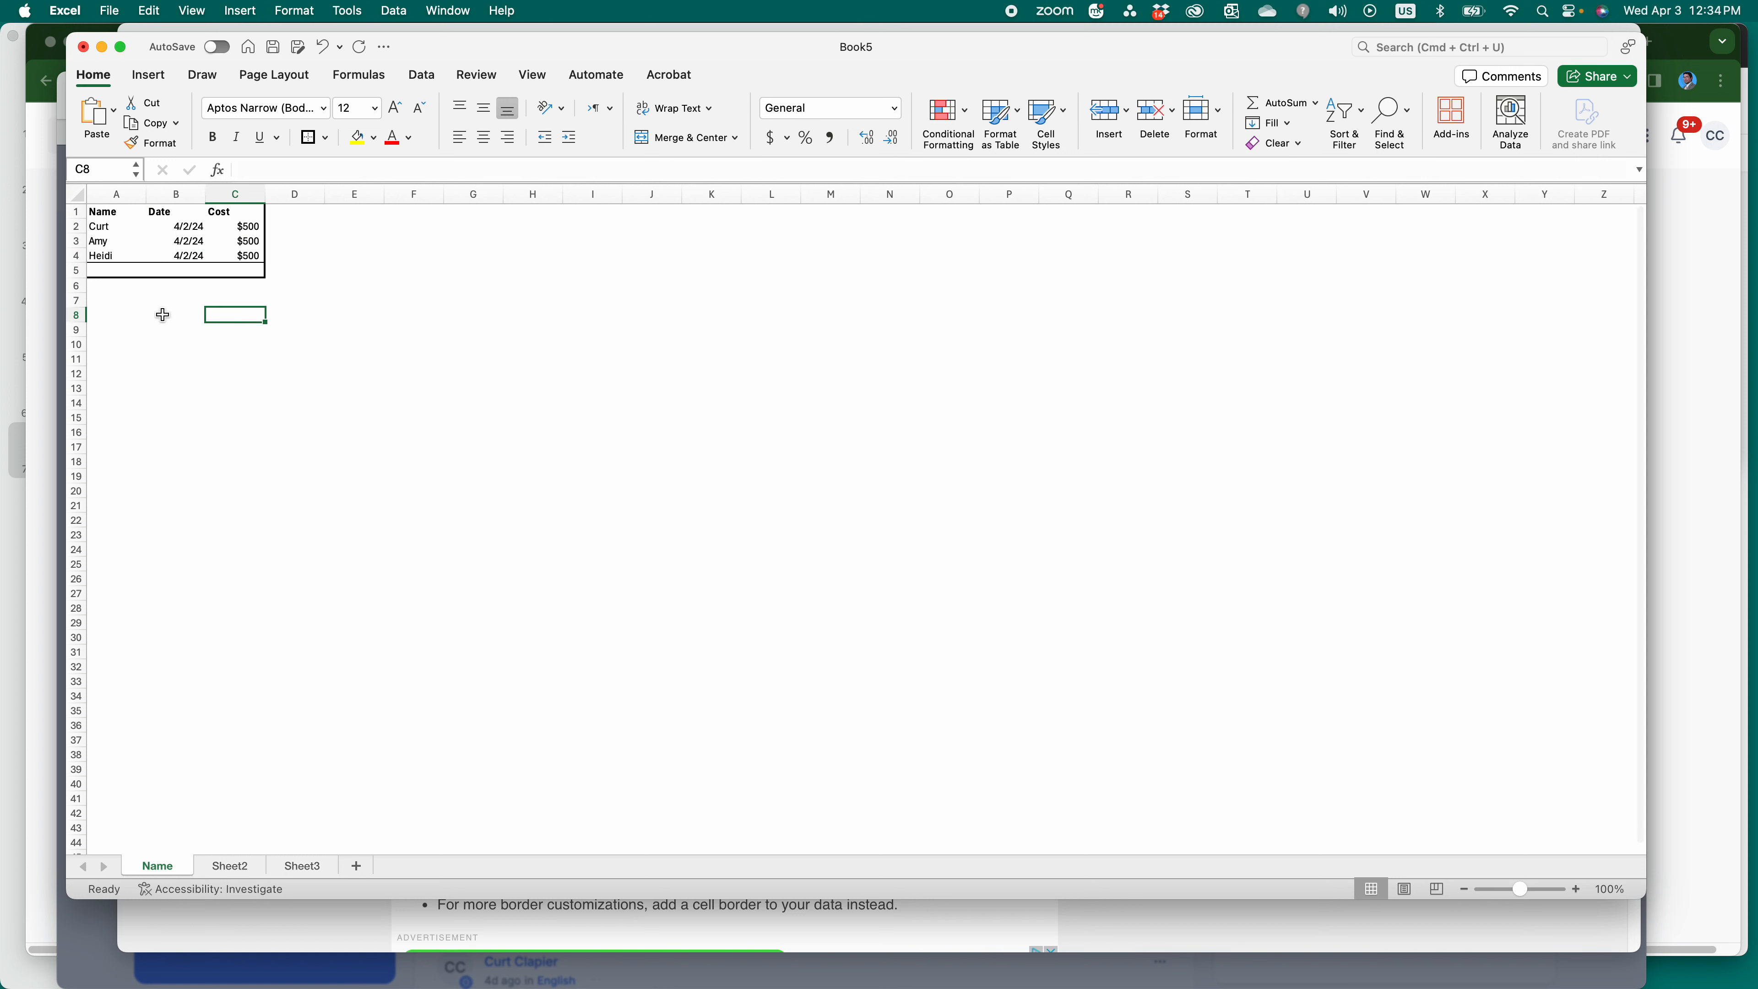
Step: Apply all borders to every cell in range A1:C5
left_click_drag(94, 209, 239, 269)
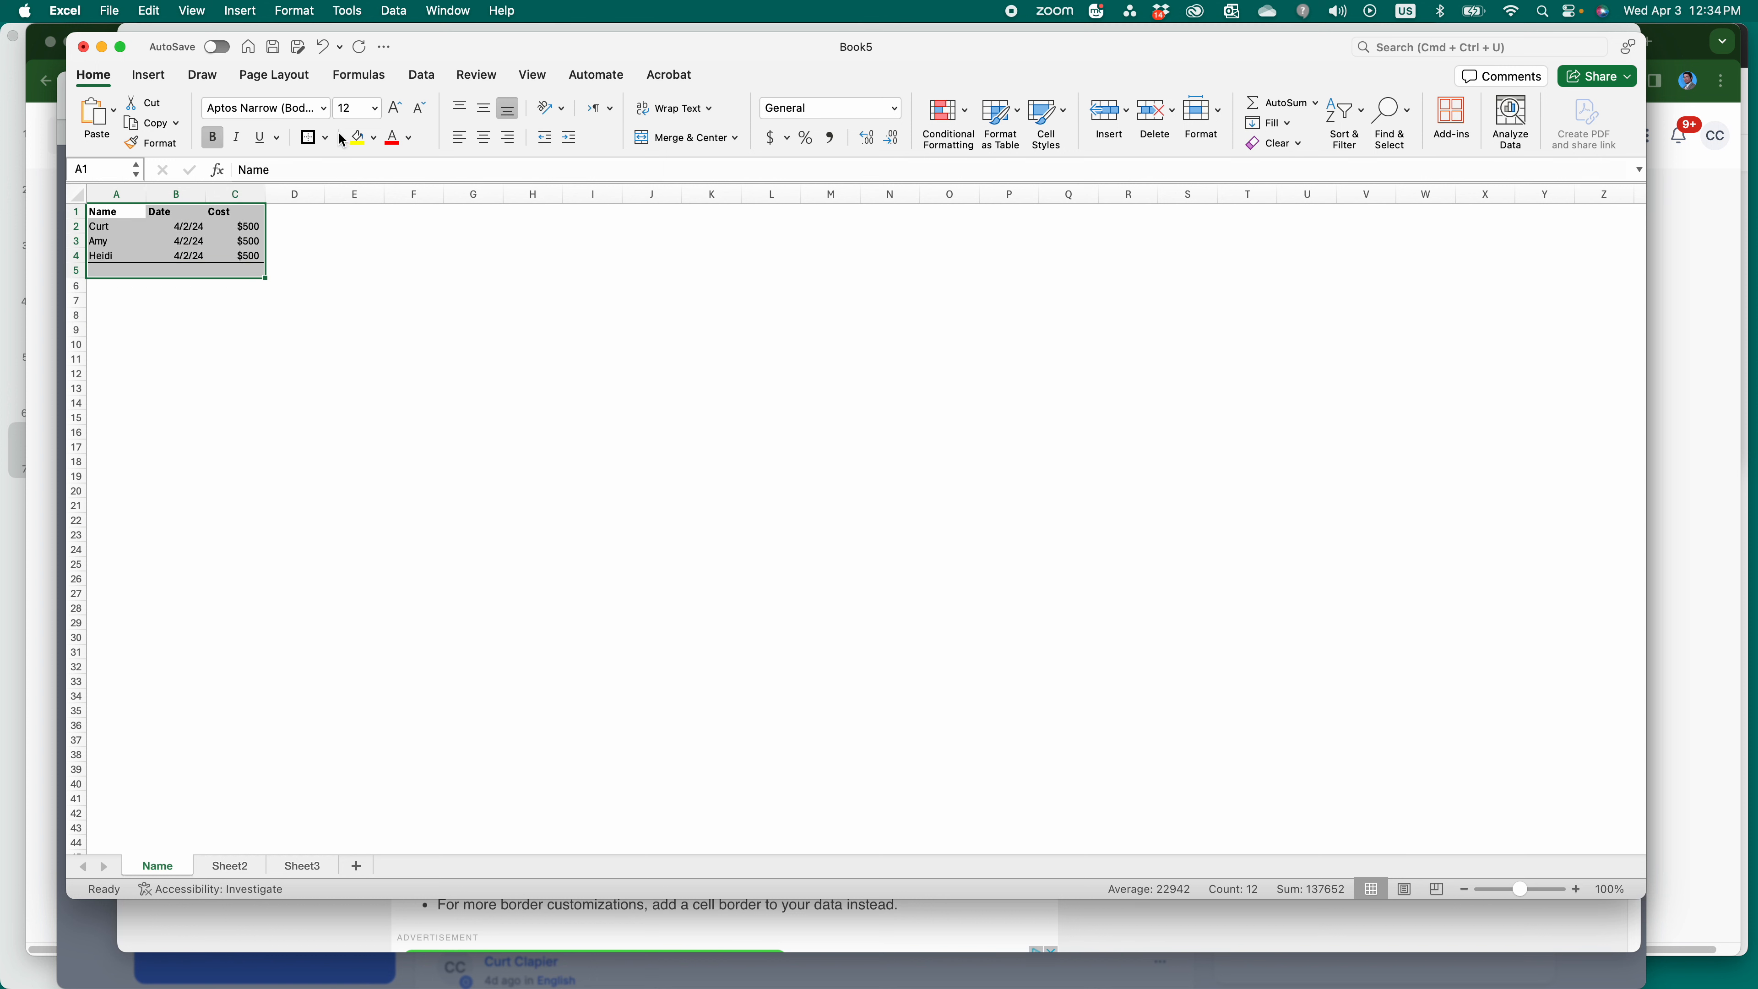
left_click(326, 141)
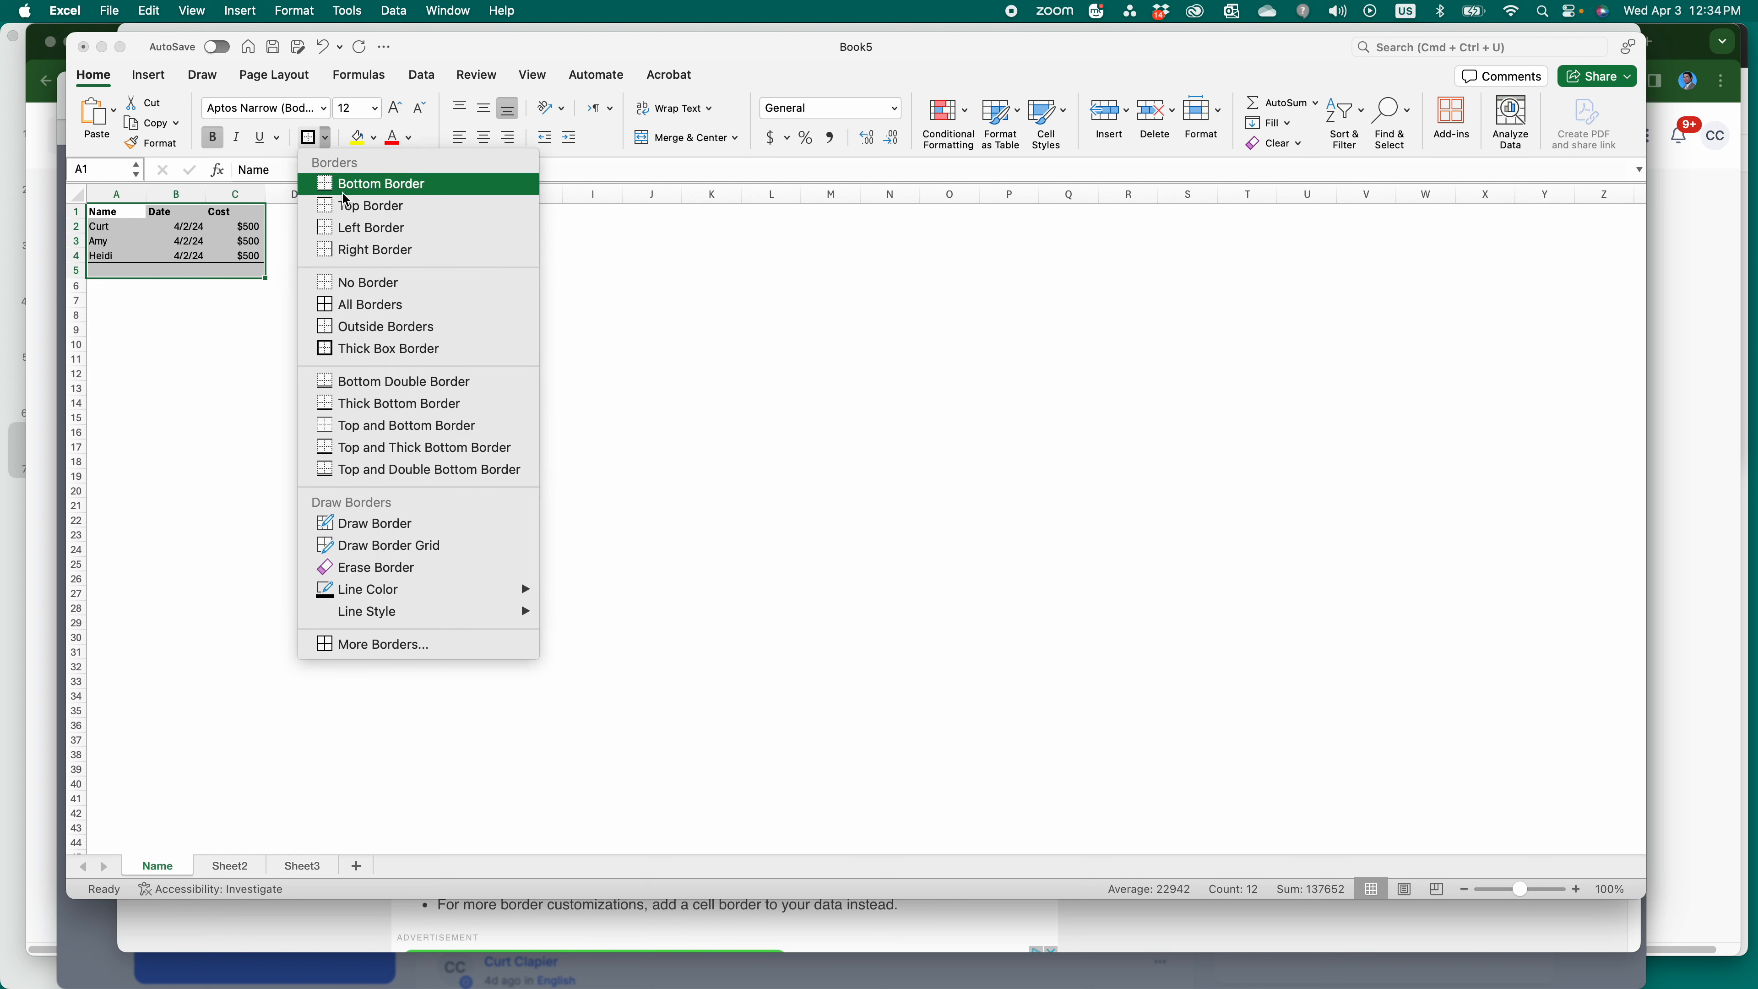
left_click(357, 305)
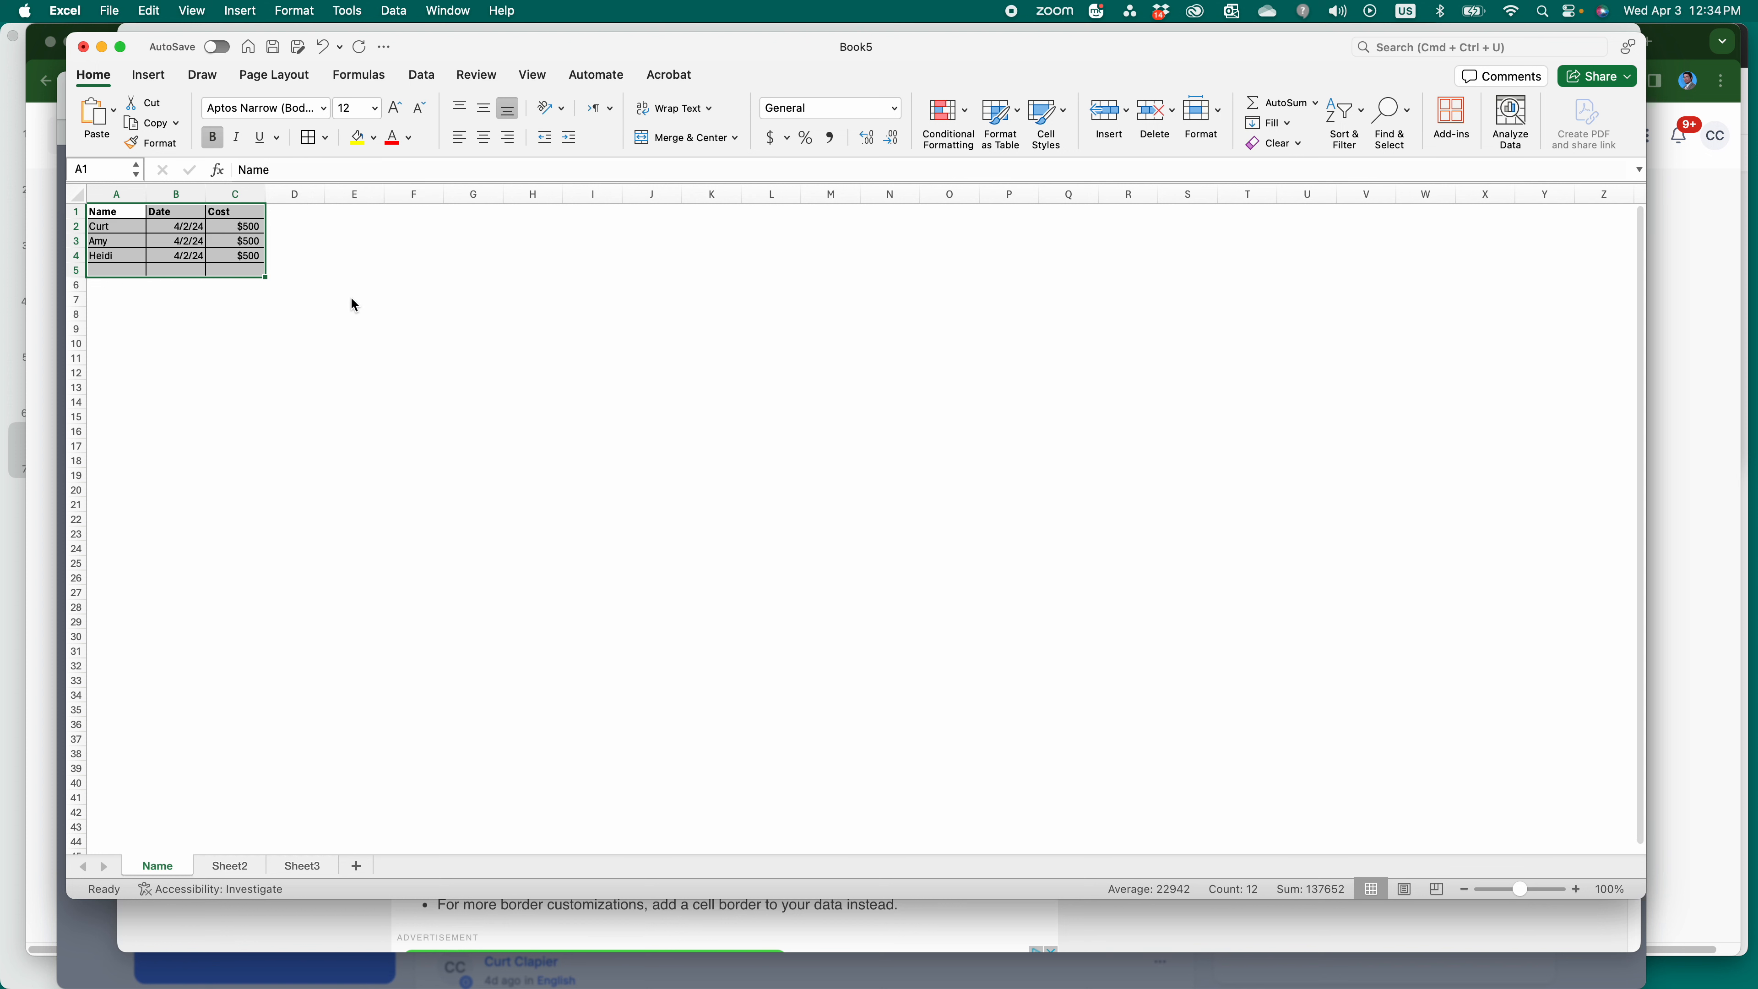
left_click(296, 299)
Step: Select range A1:C5 and set the border line color to standard red
left_click_drag(126, 220, 253, 272)
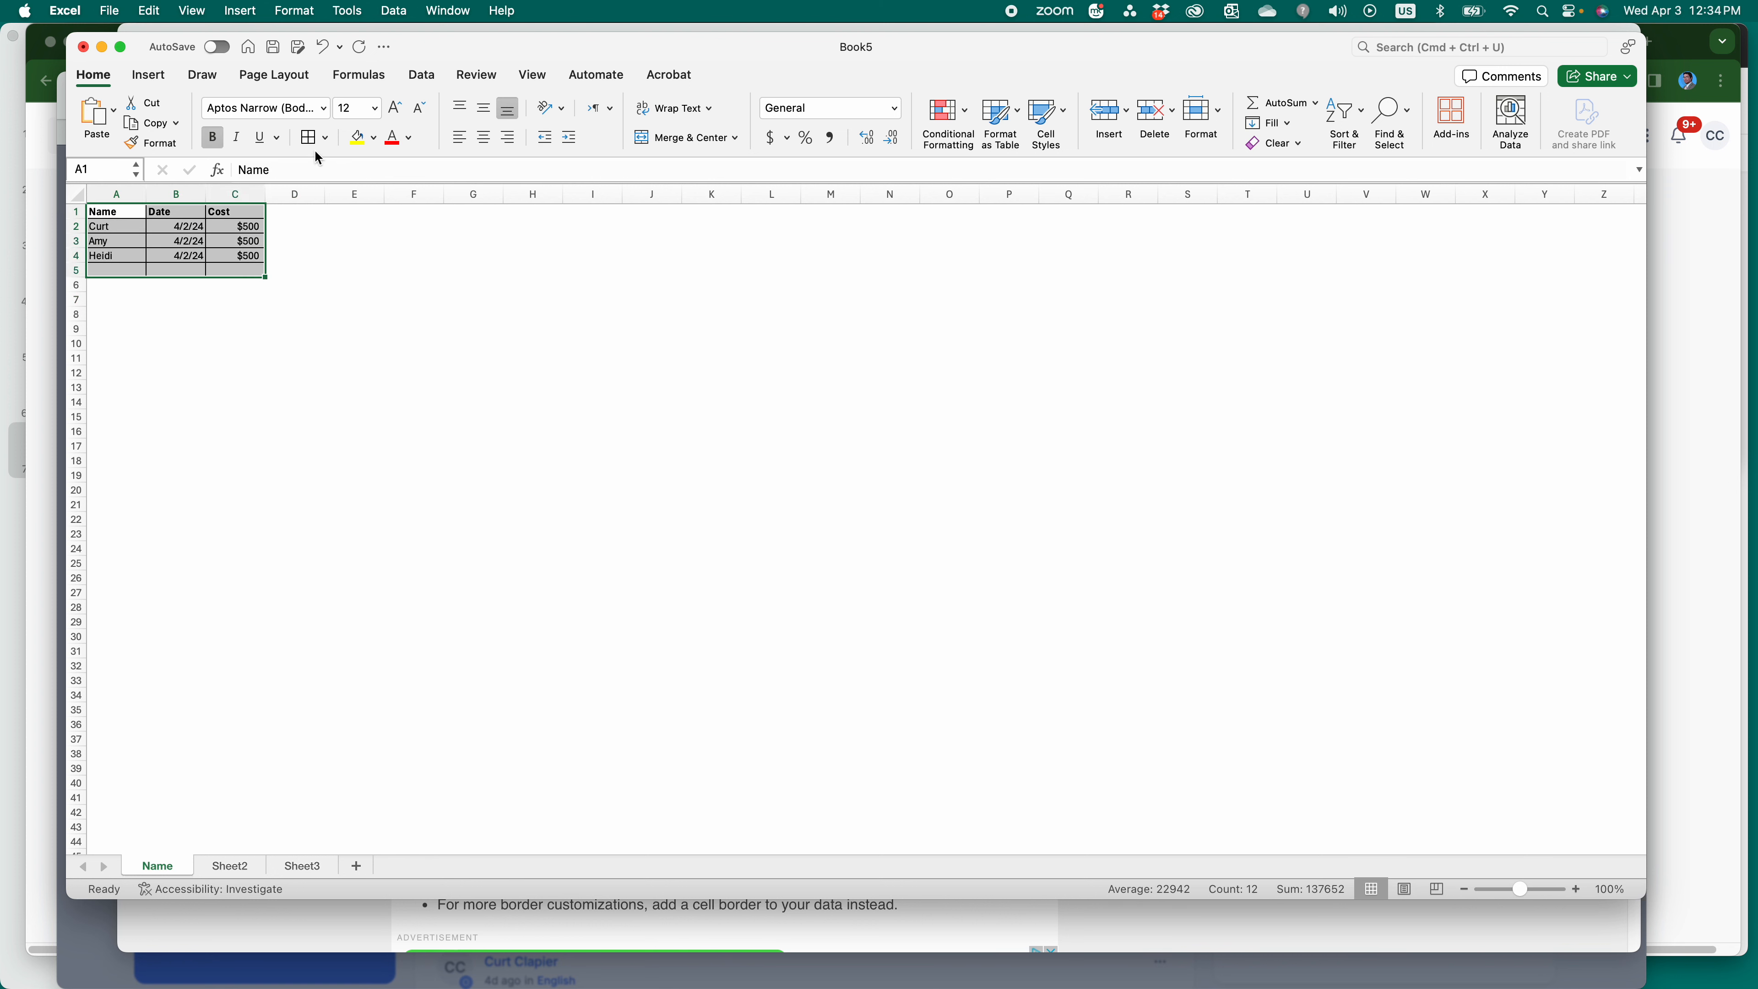
left_click(324, 139)
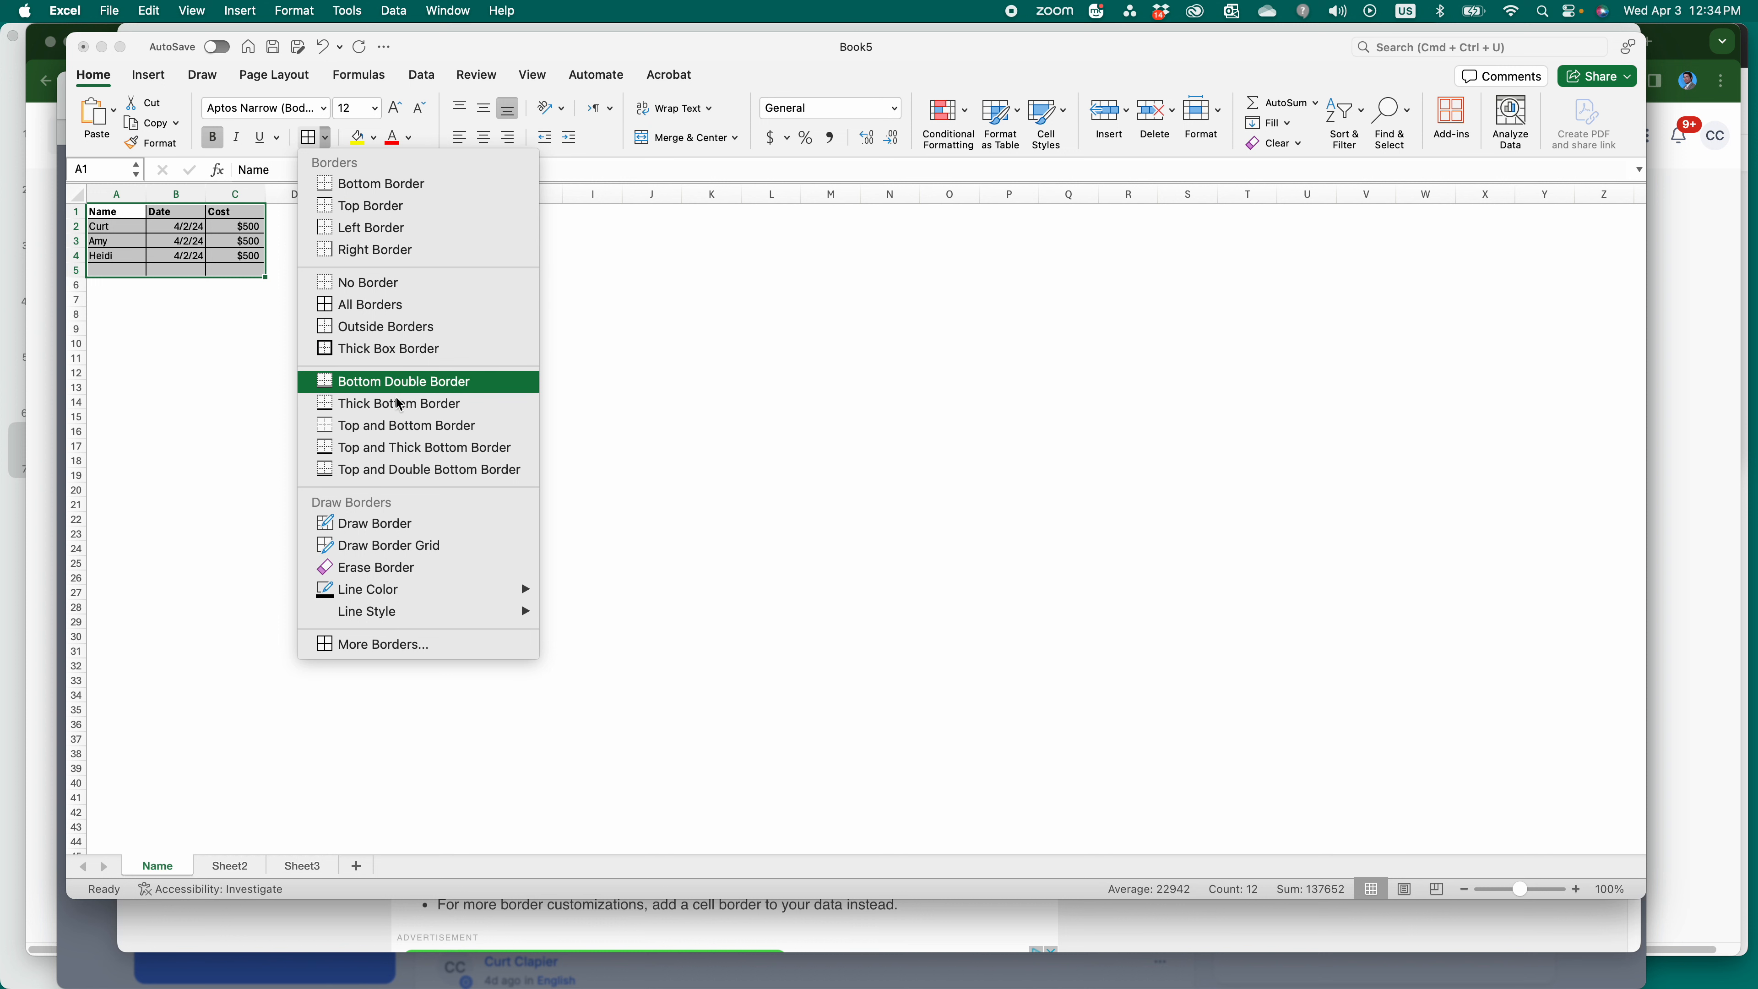
mouse_move(434, 590)
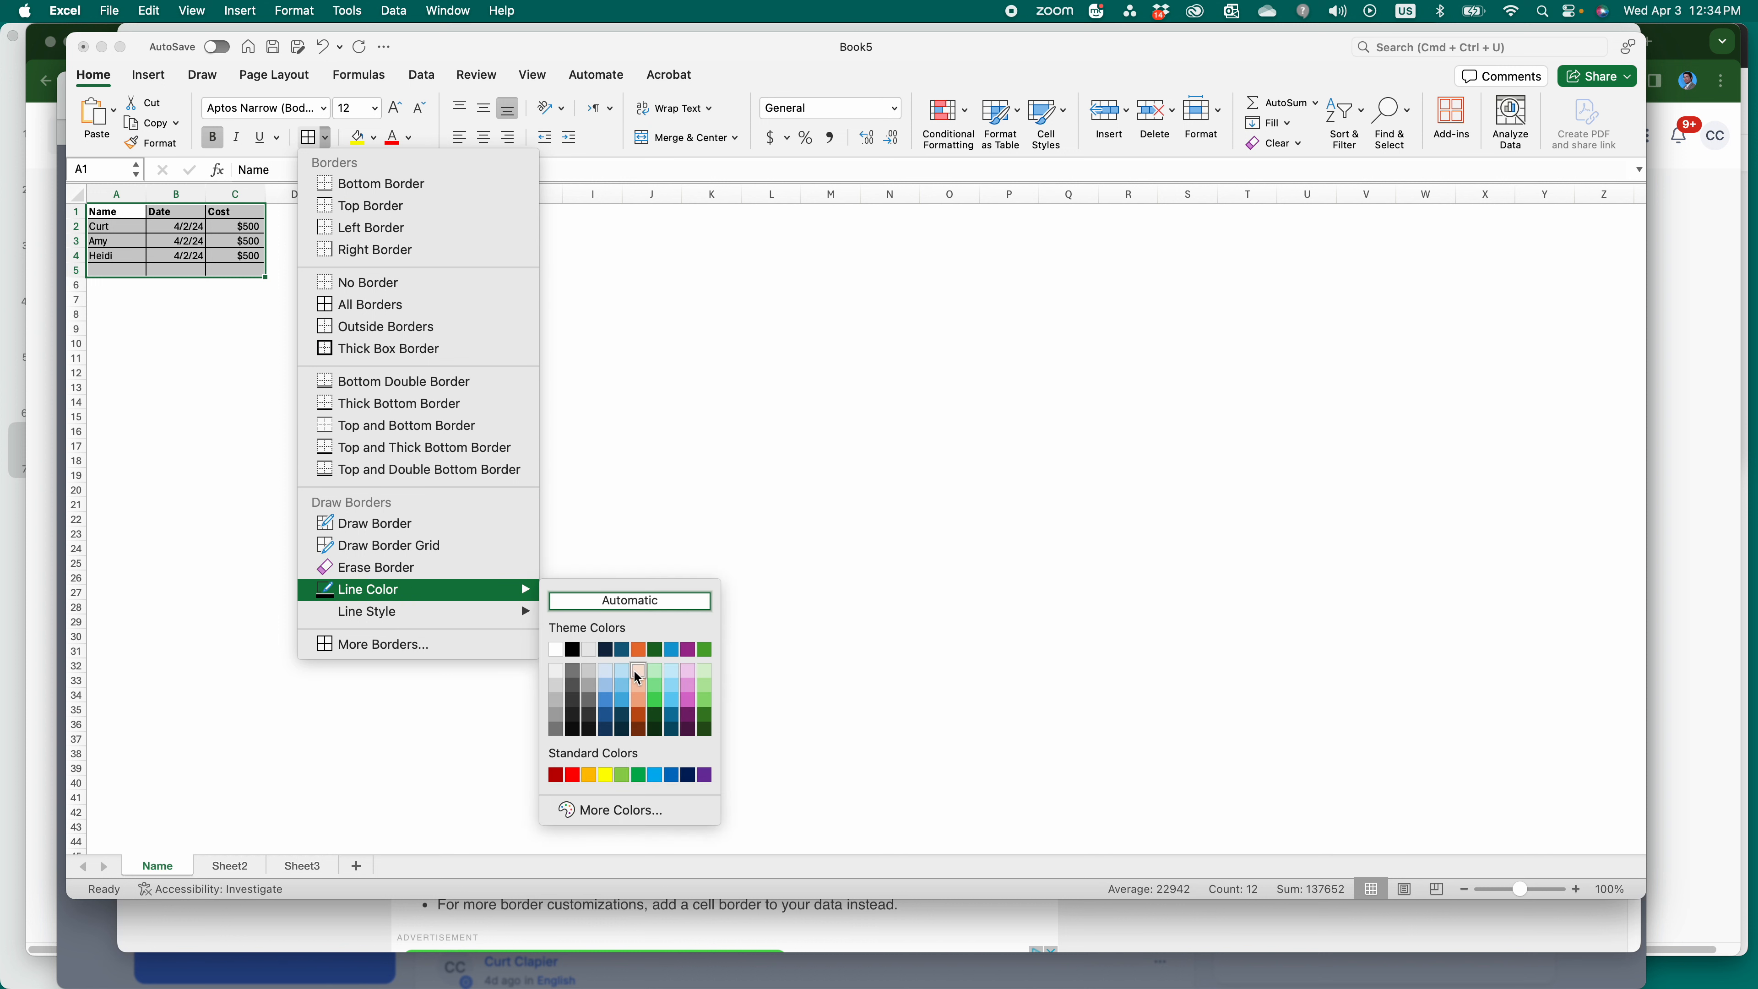
left_click(572, 775)
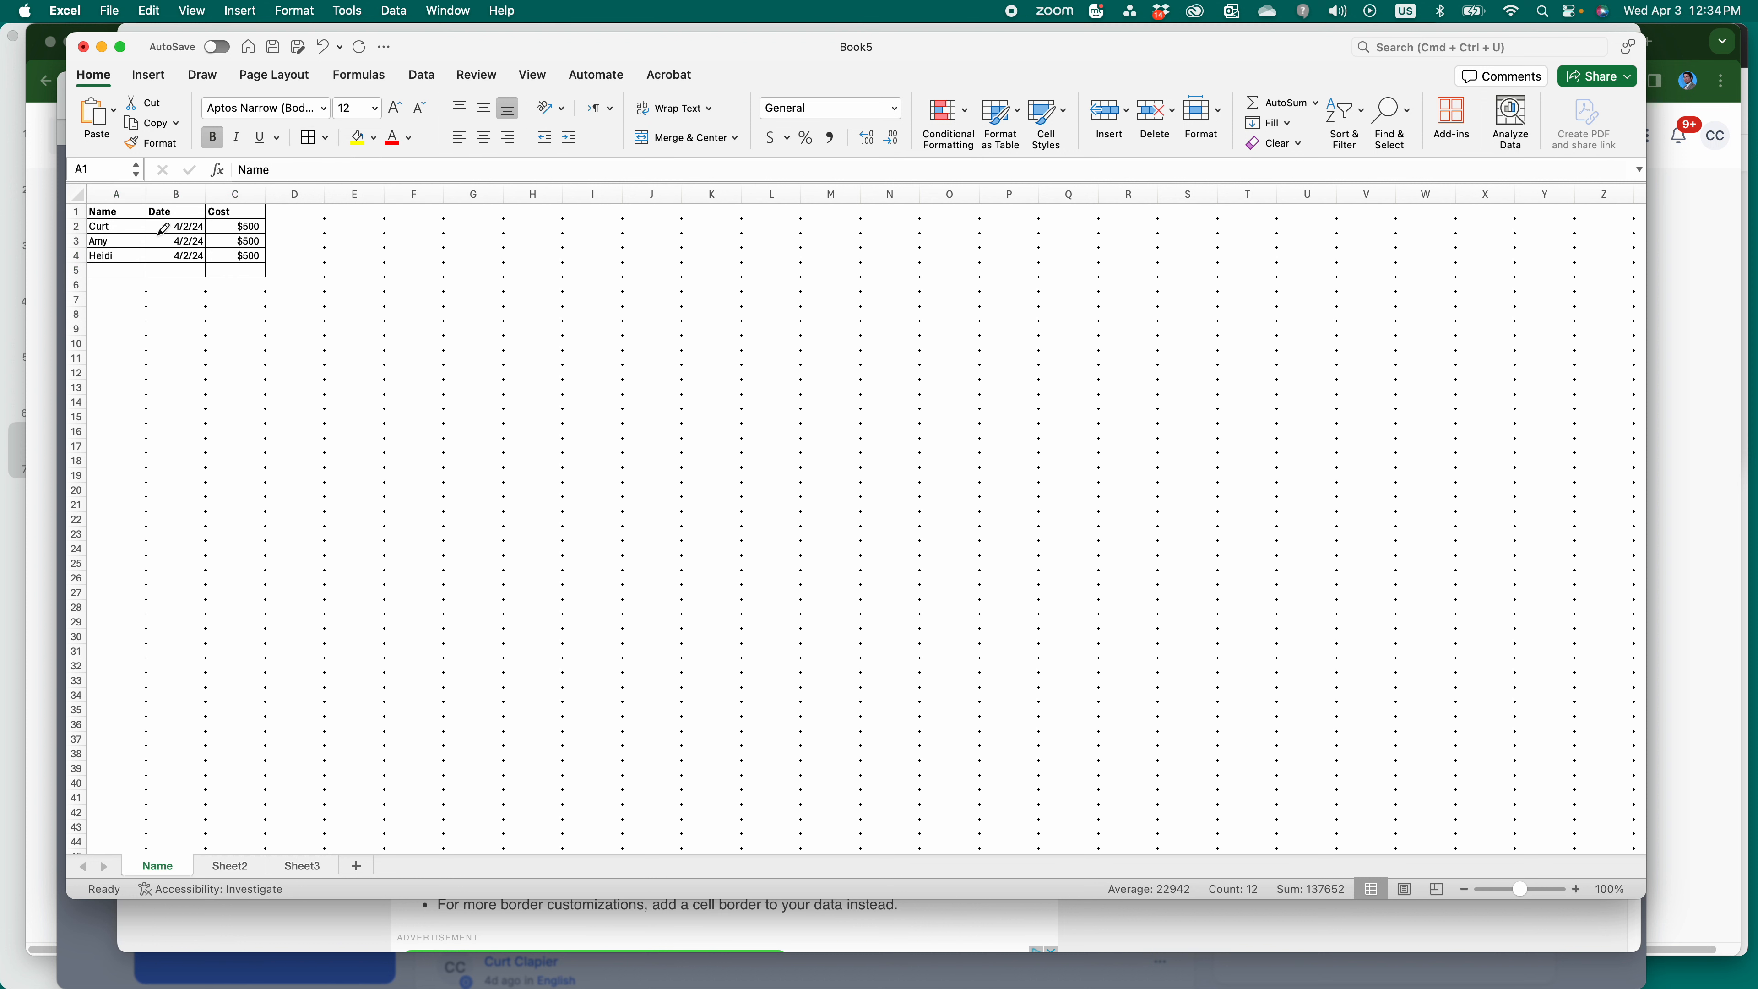
Step: Undo the latest border changes, including the all-borders and thick box formatting on A1:C5
left_click(242, 350)
left_click(239, 336)
key("super+z")
key("super+z")
key("super+z")
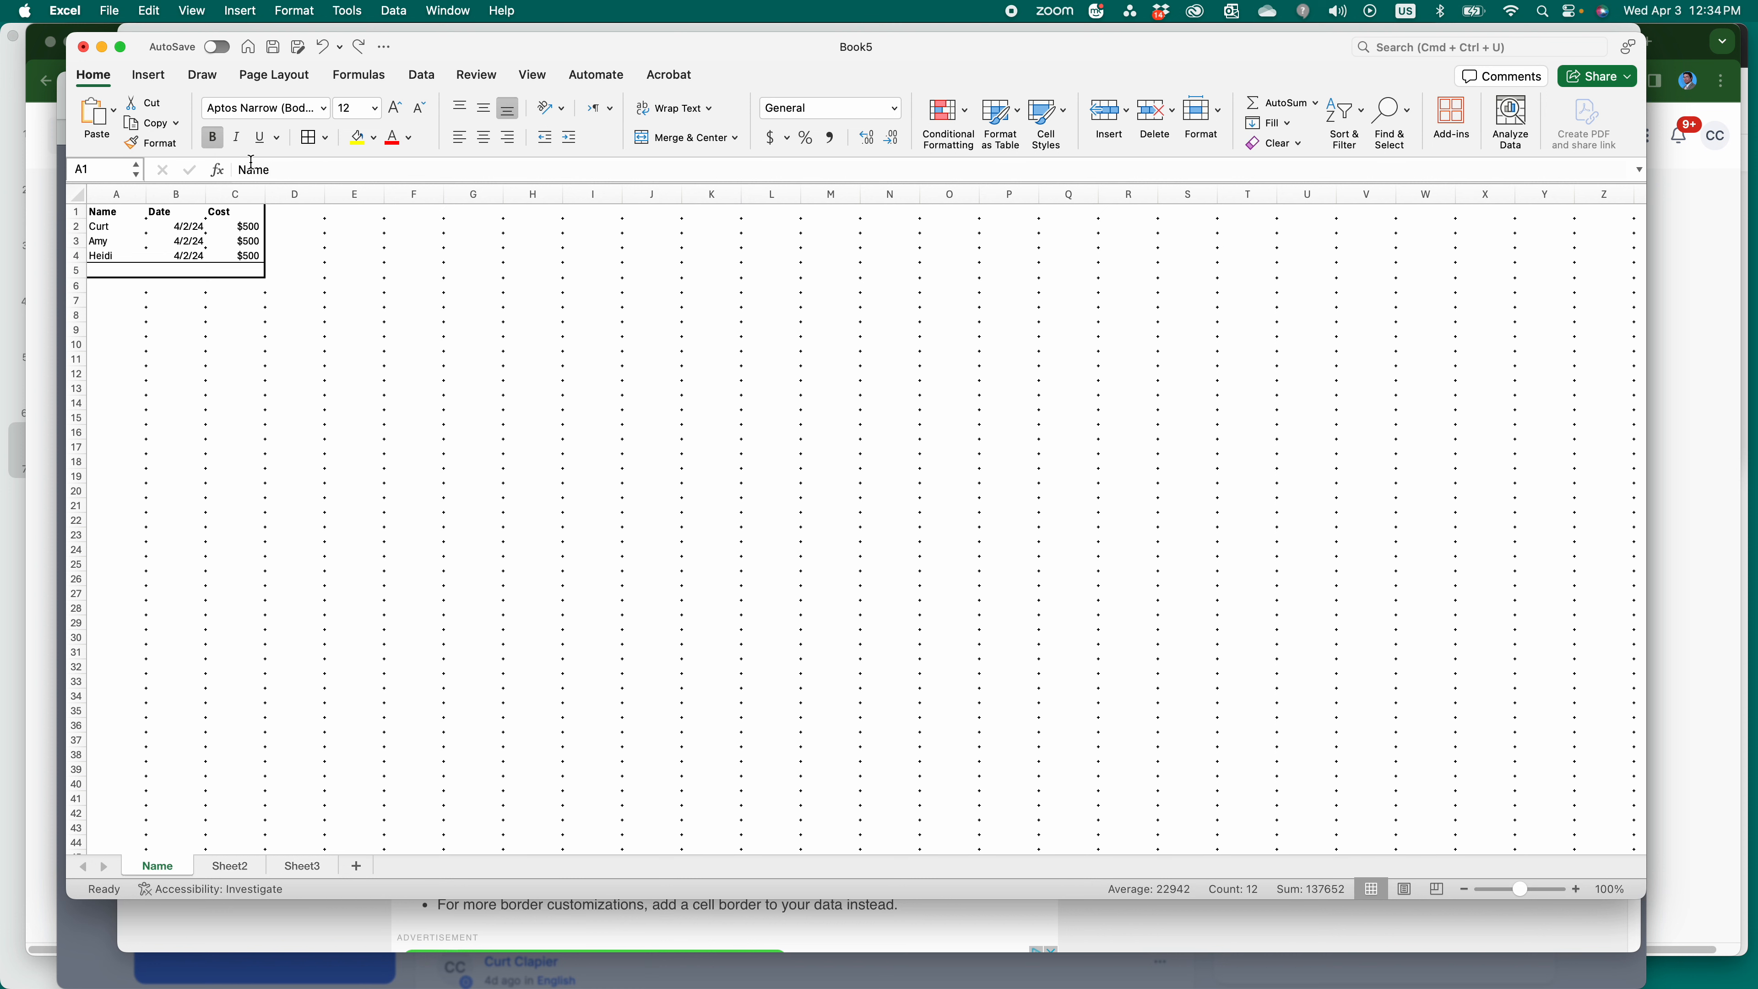
key("super+z")
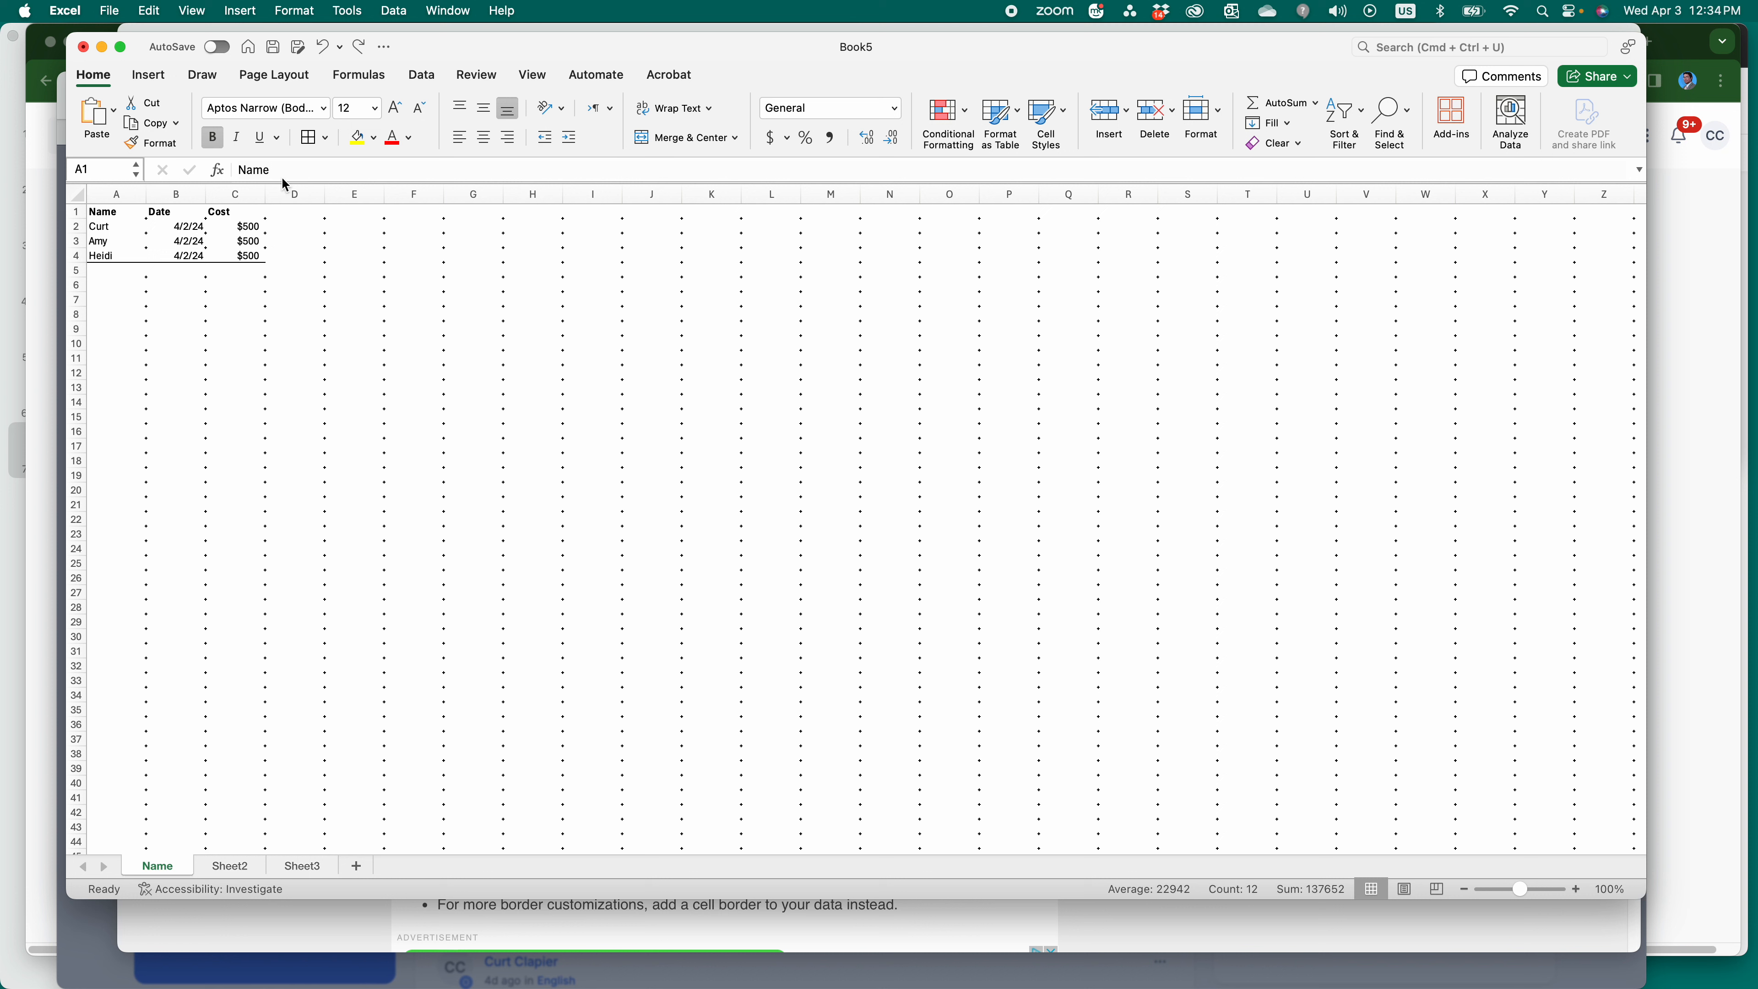
Step: Turn off the Draw Border mode and return to normal cell selection
left_click(325, 139)
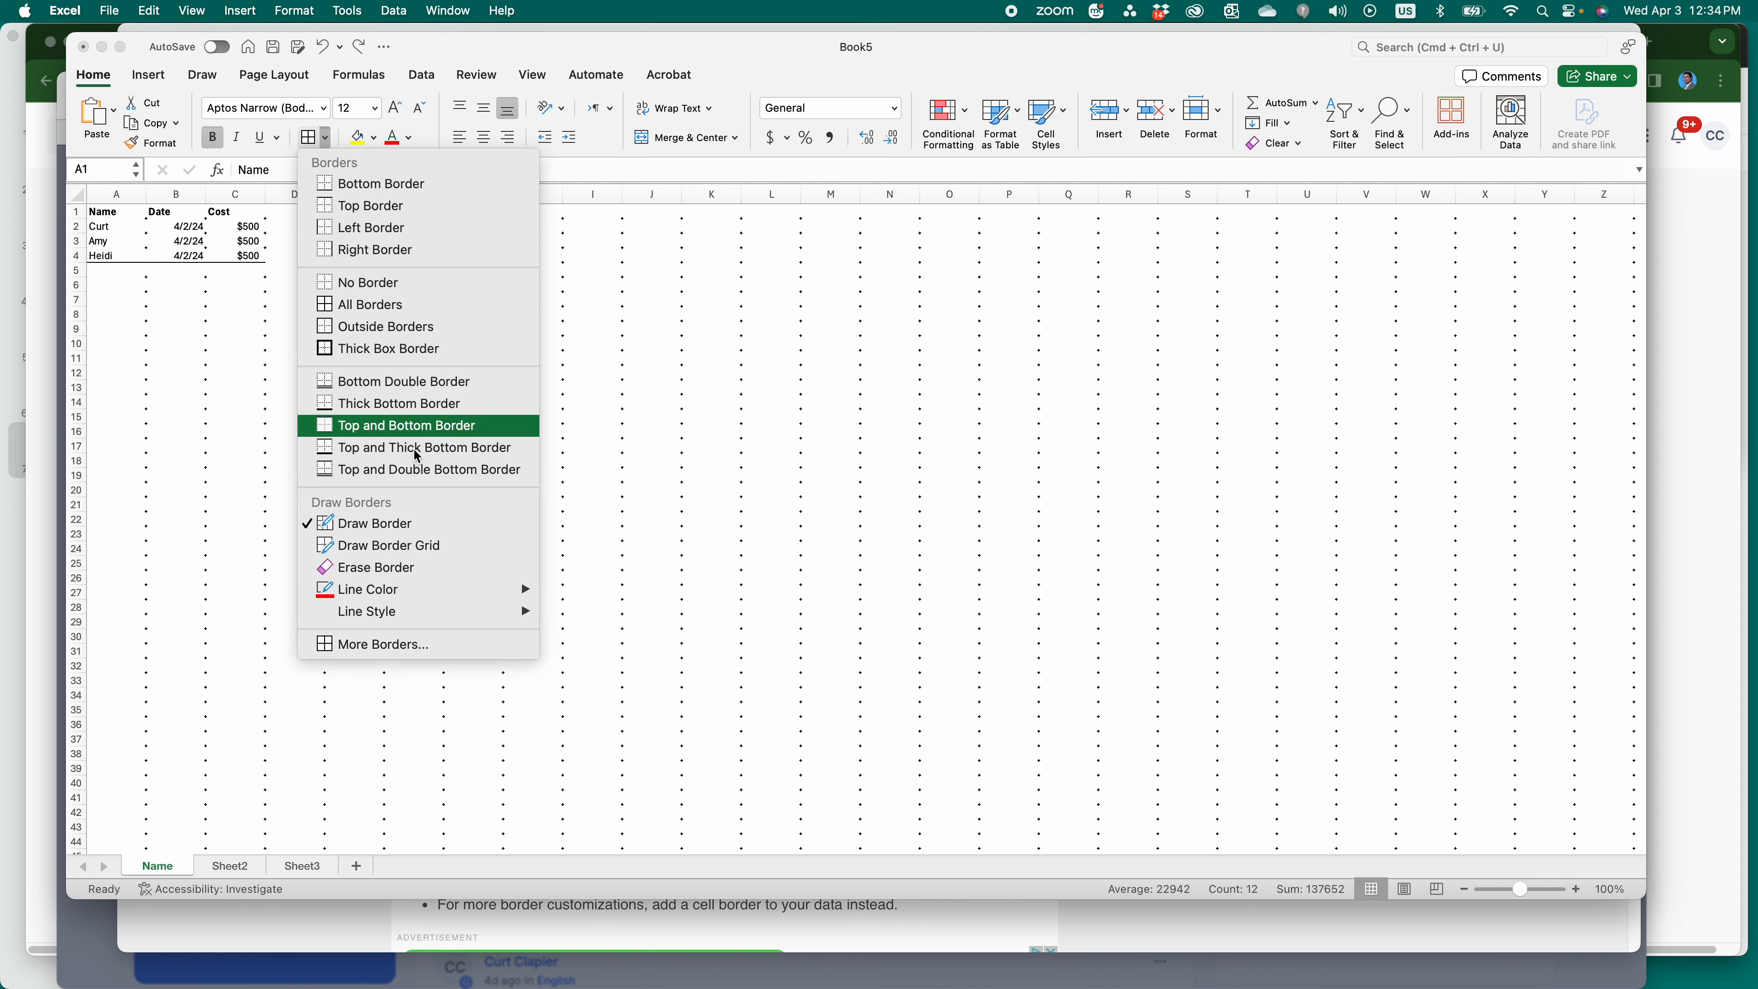
left_click(419, 523)
left_click(275, 320)
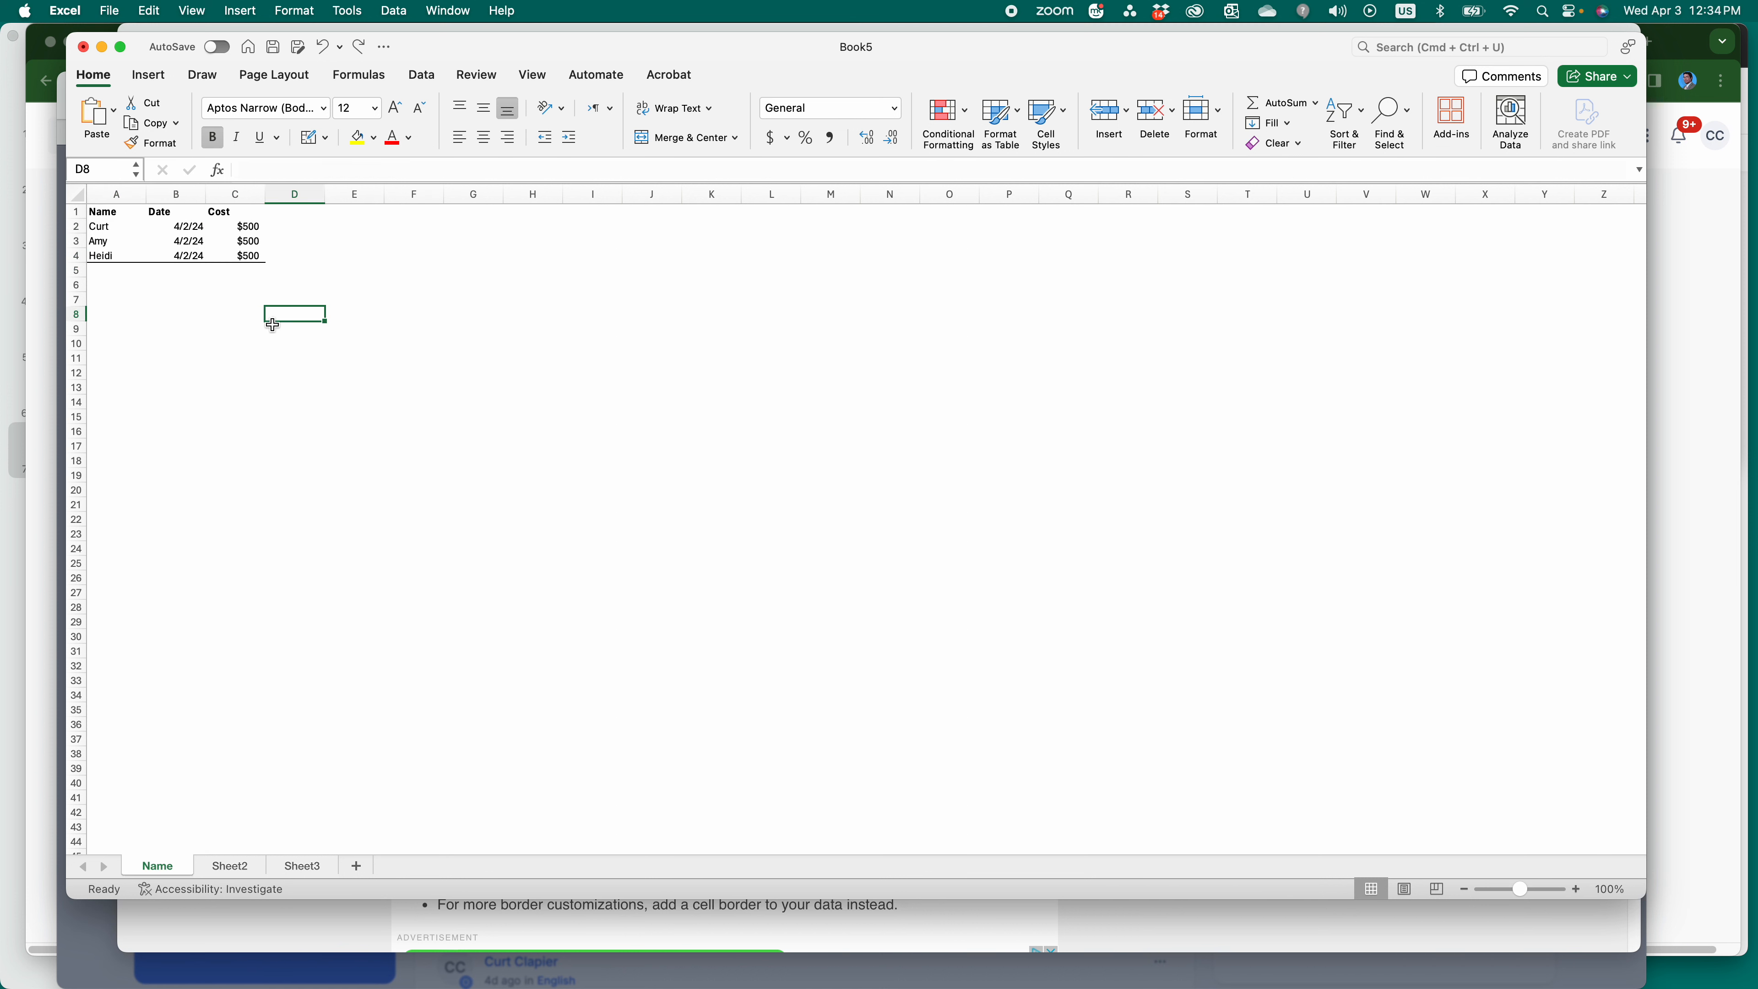
Step: Set the border line style to the thickest solid line for A1:C5 and draw it along the right edge of C1:C4
left_click_drag(114, 212, 247, 270)
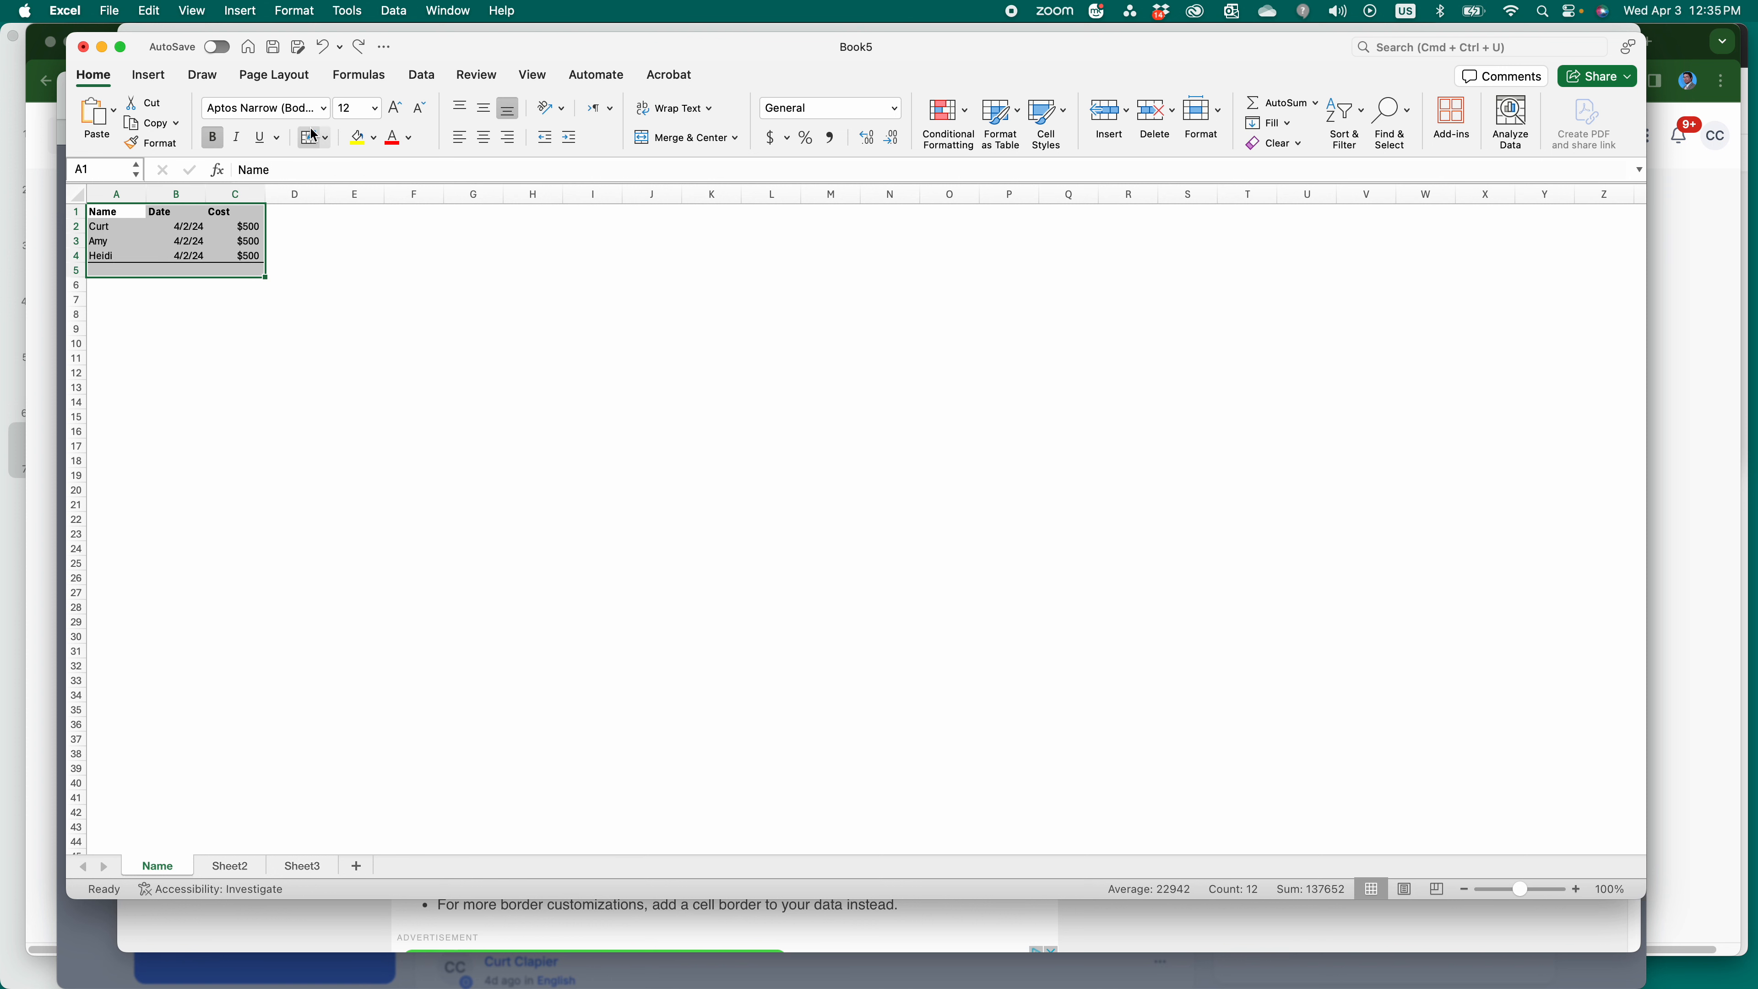
left_click(327, 138)
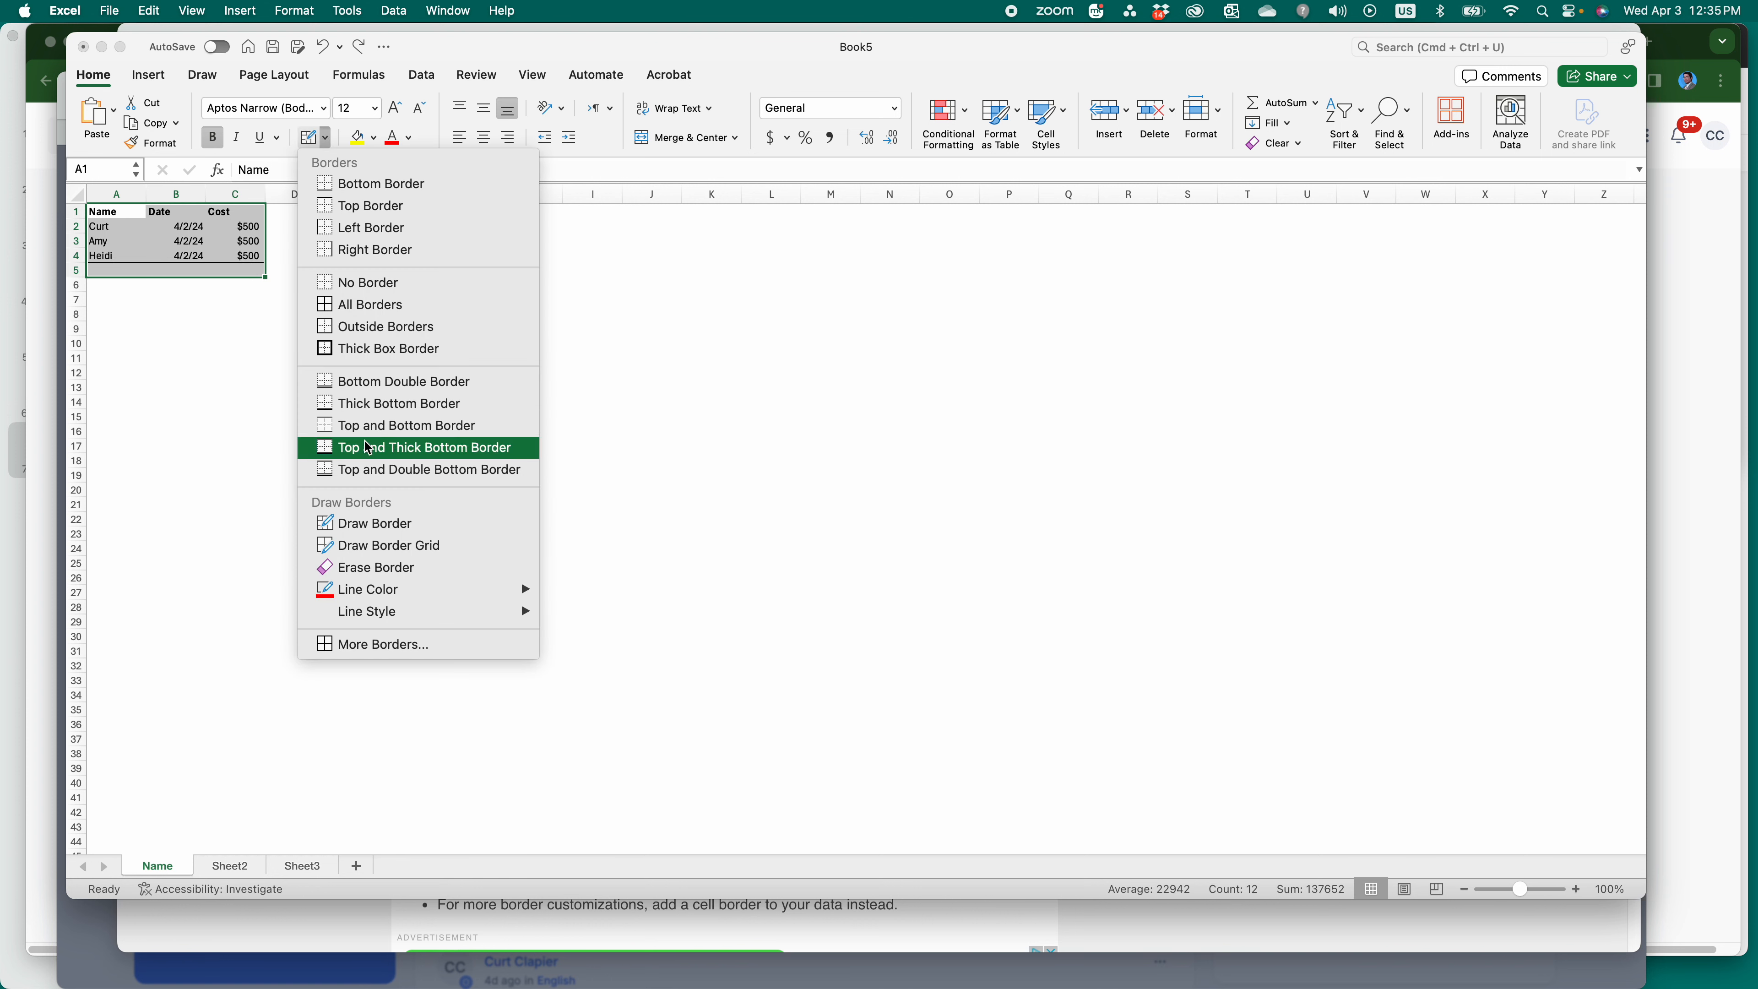
mouse_move(454, 596)
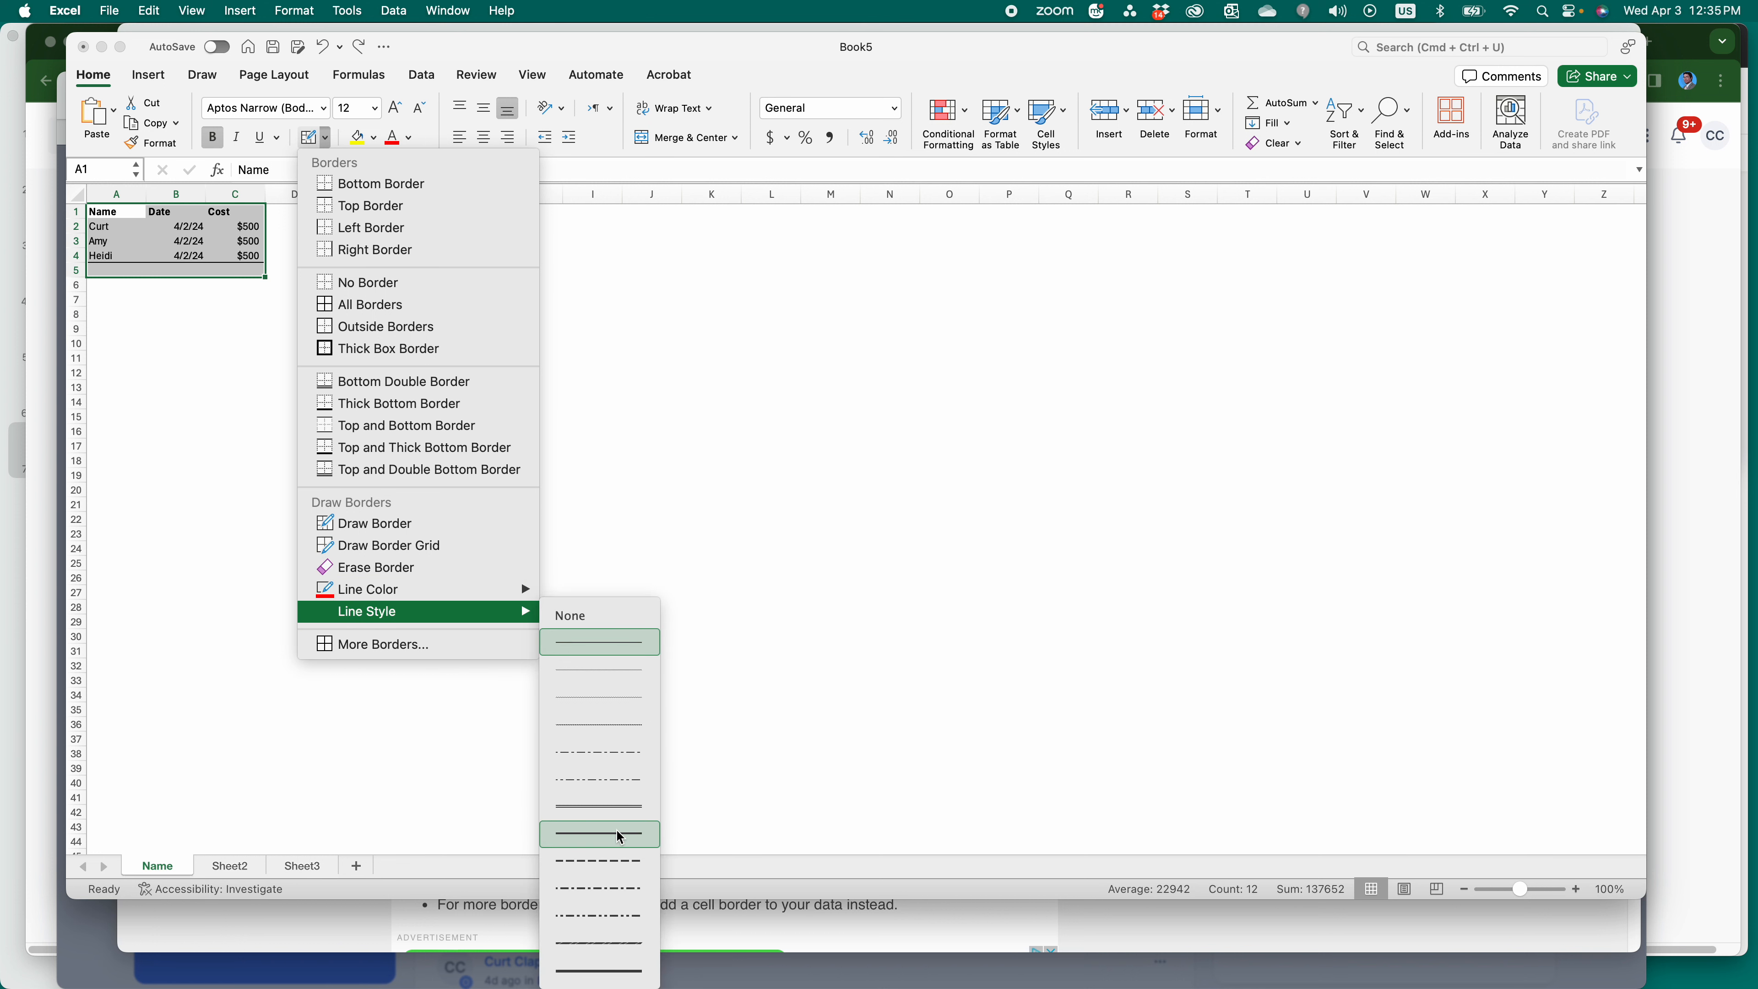
left_click(618, 972)
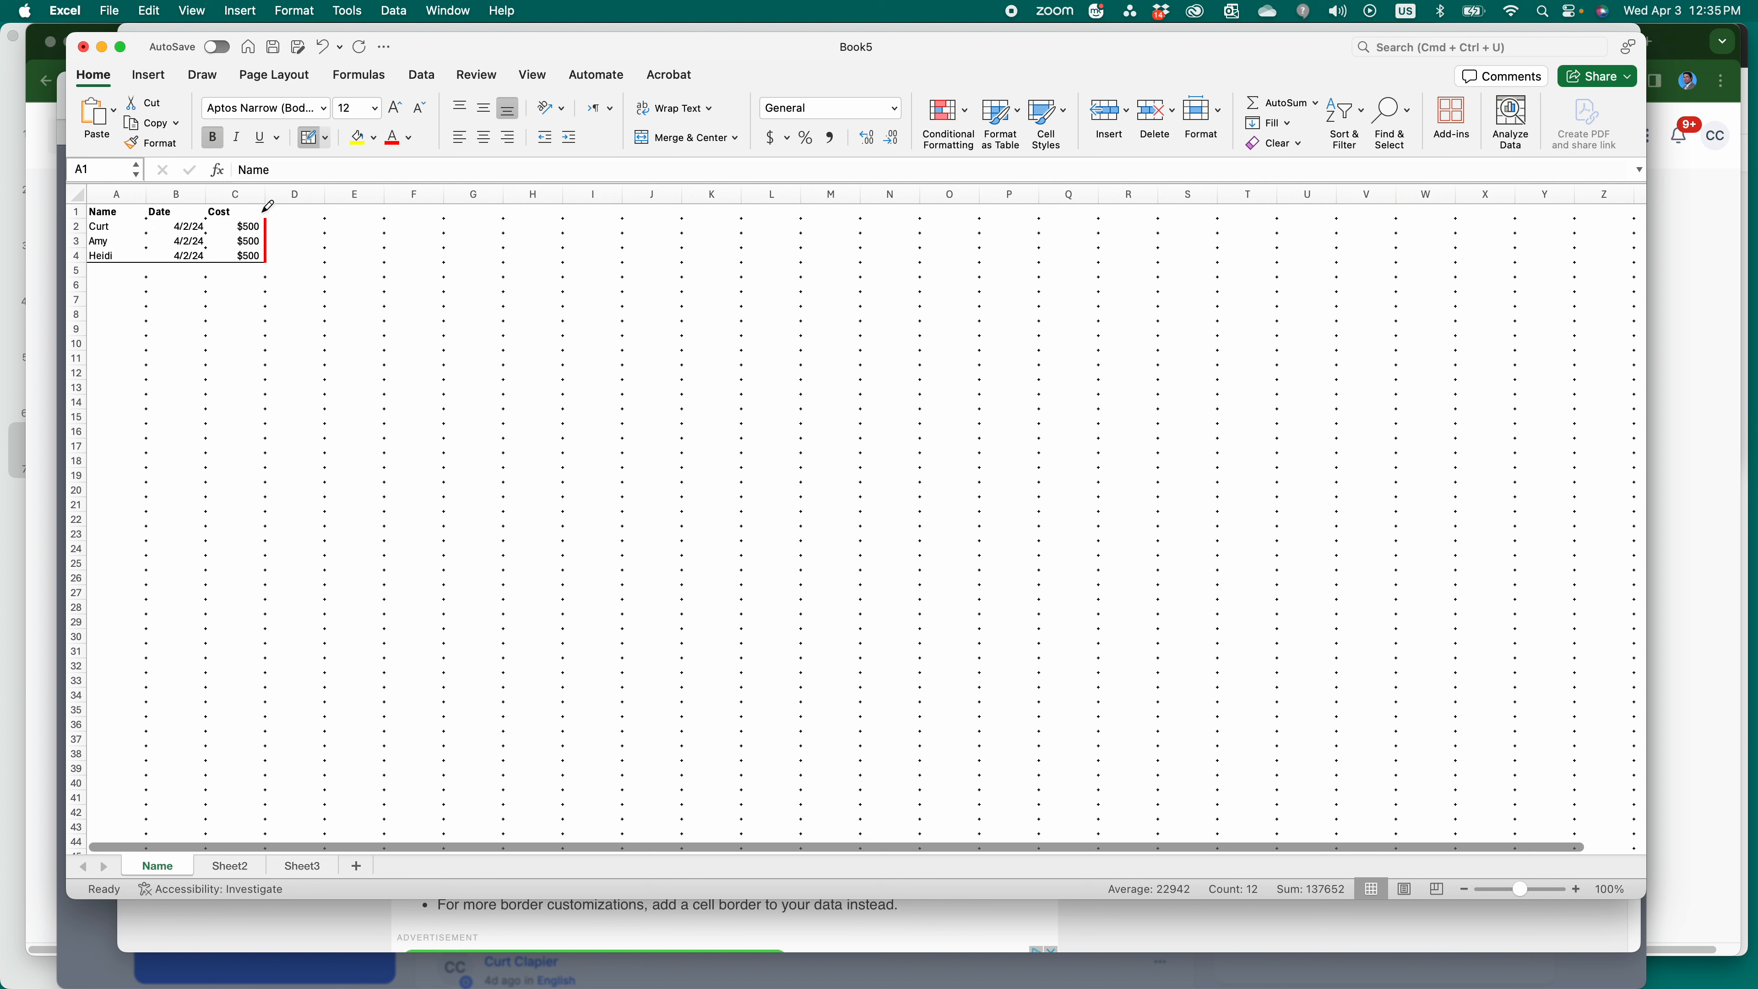
Step: Apply all borders to range A1:C5 using the thick red line
left_click(325, 138)
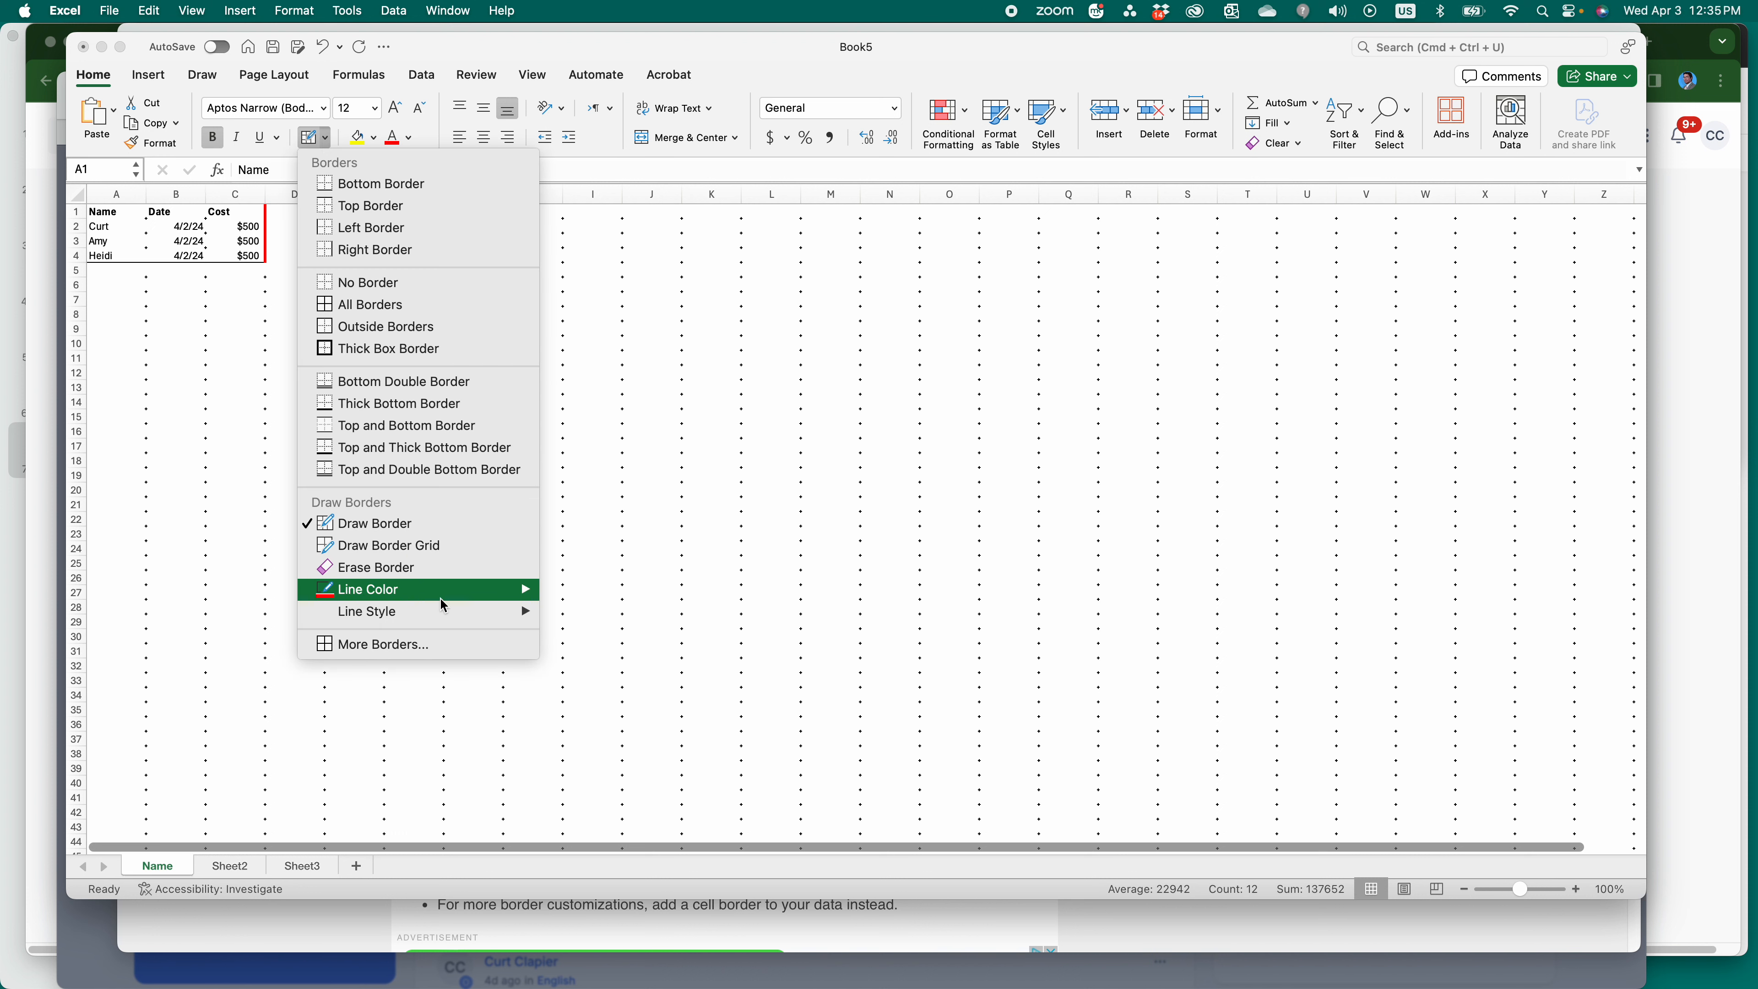
mouse_move(449, 613)
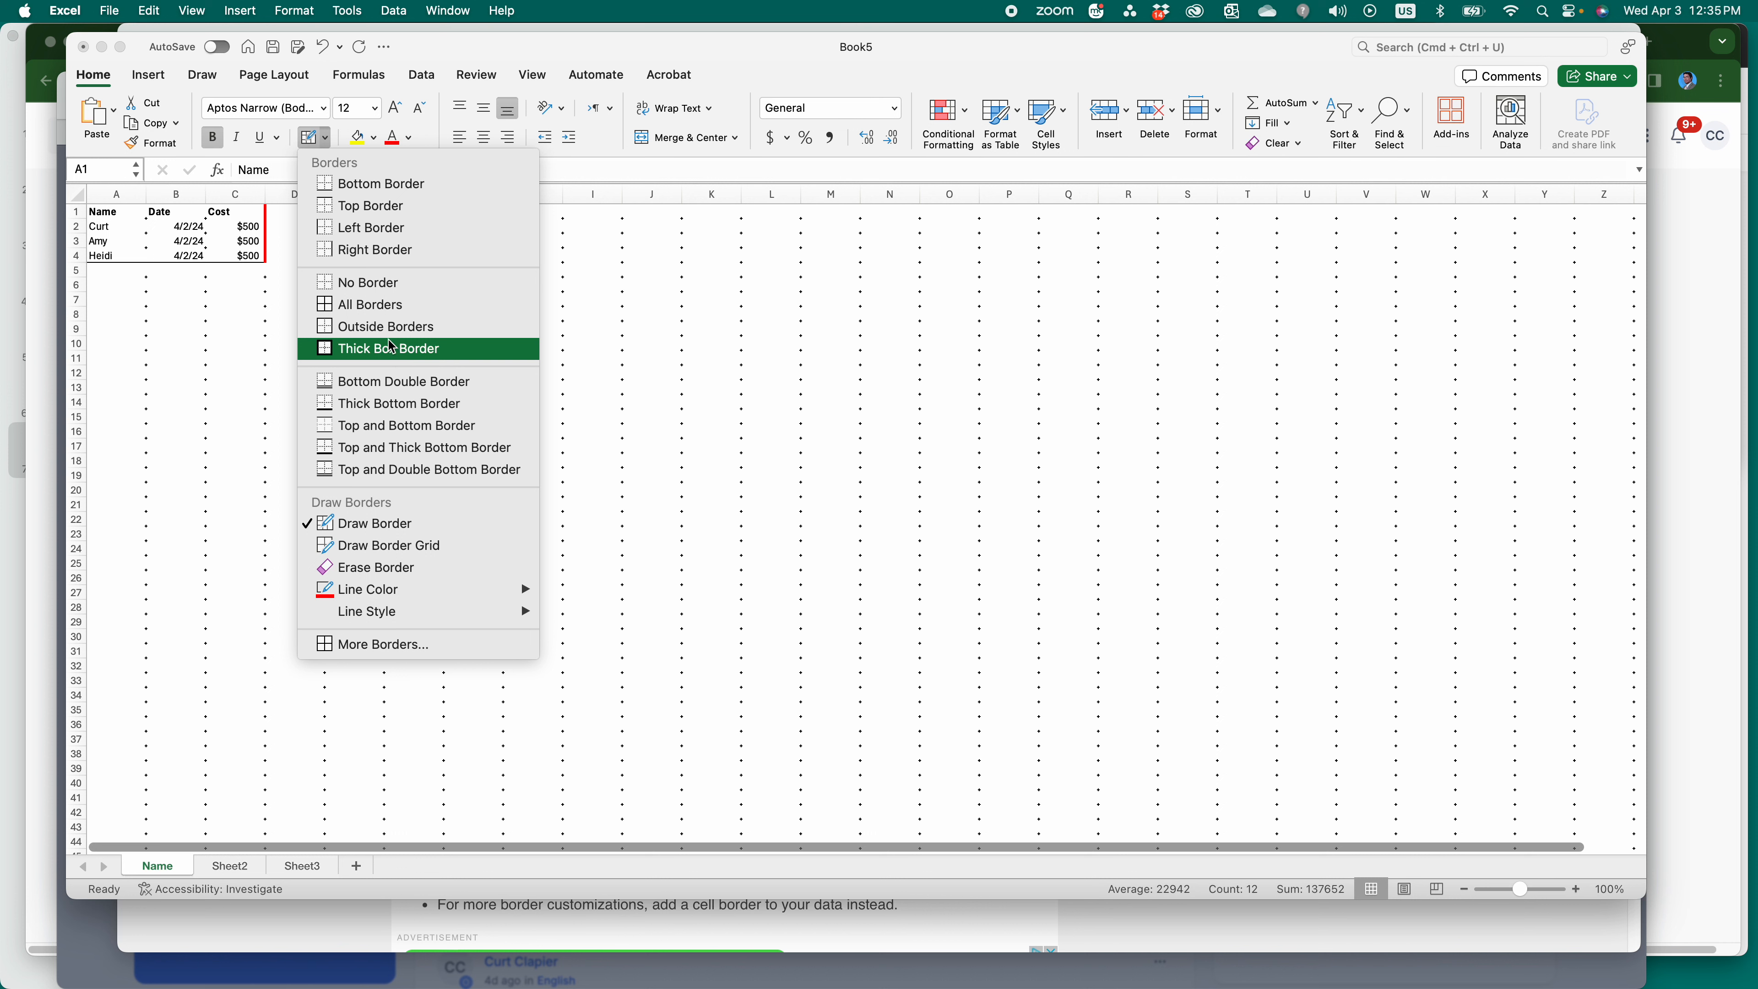
left_click(387, 305)
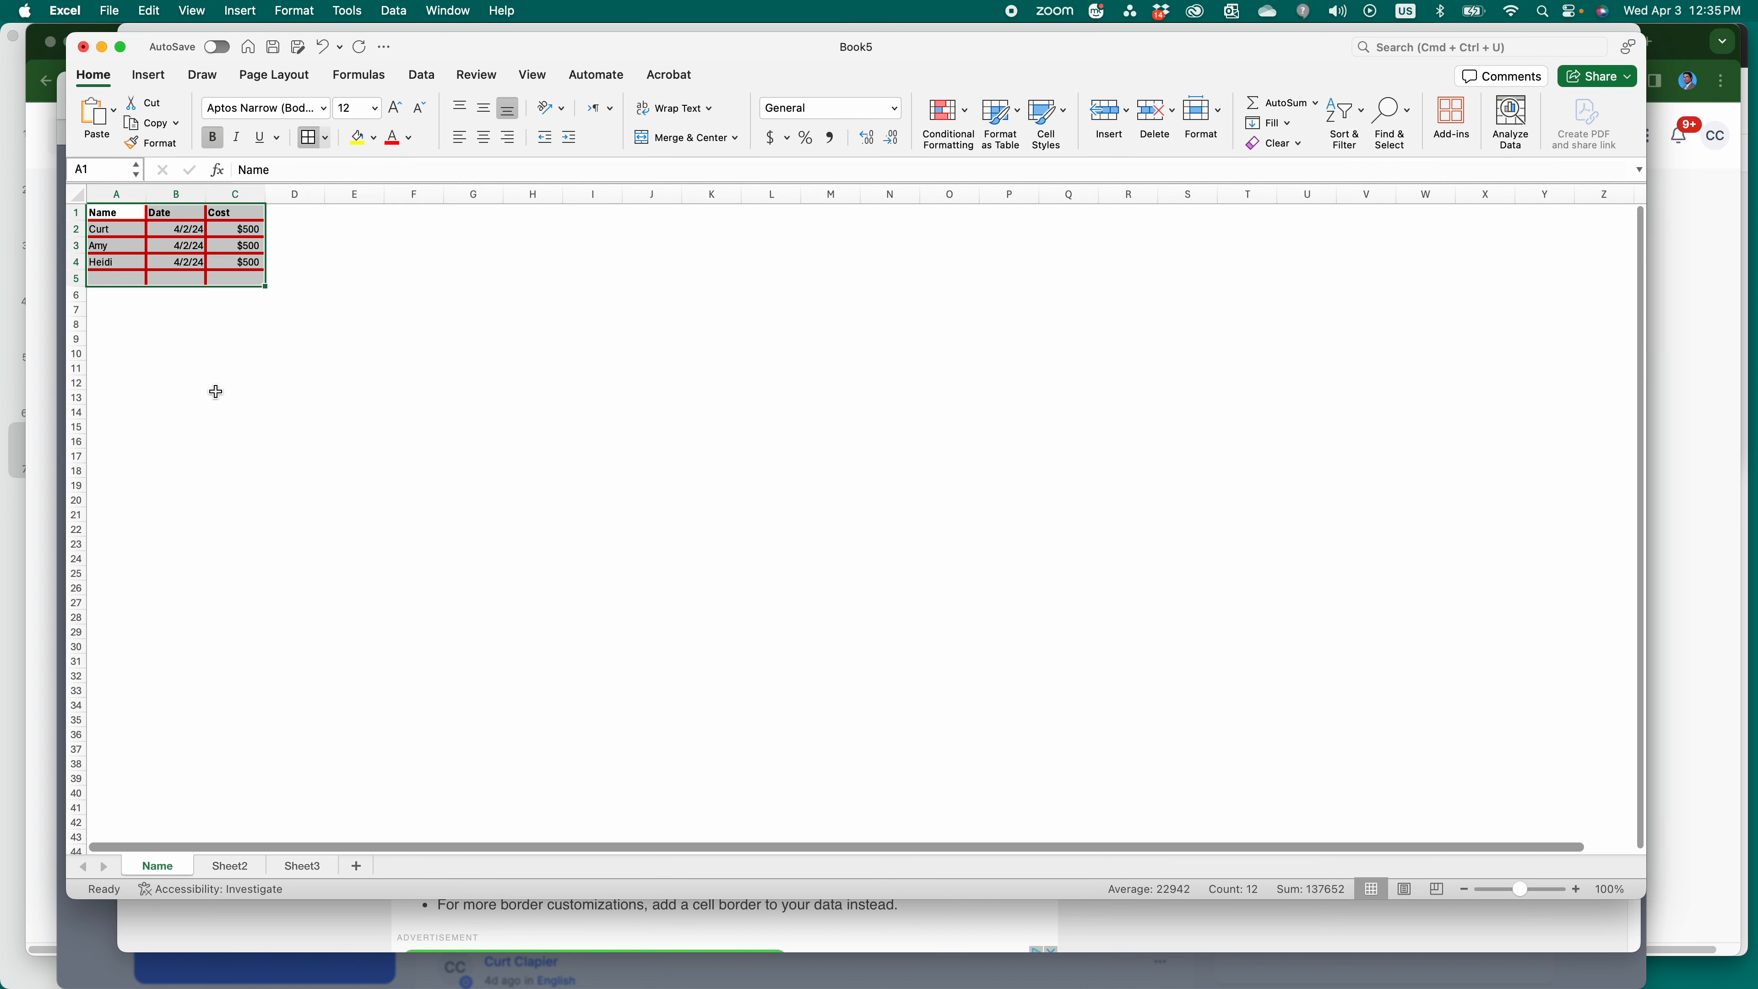
Step: Remove all borders from range A1:C5
left_click(252, 293)
left_click_drag(243, 285, 107, 212)
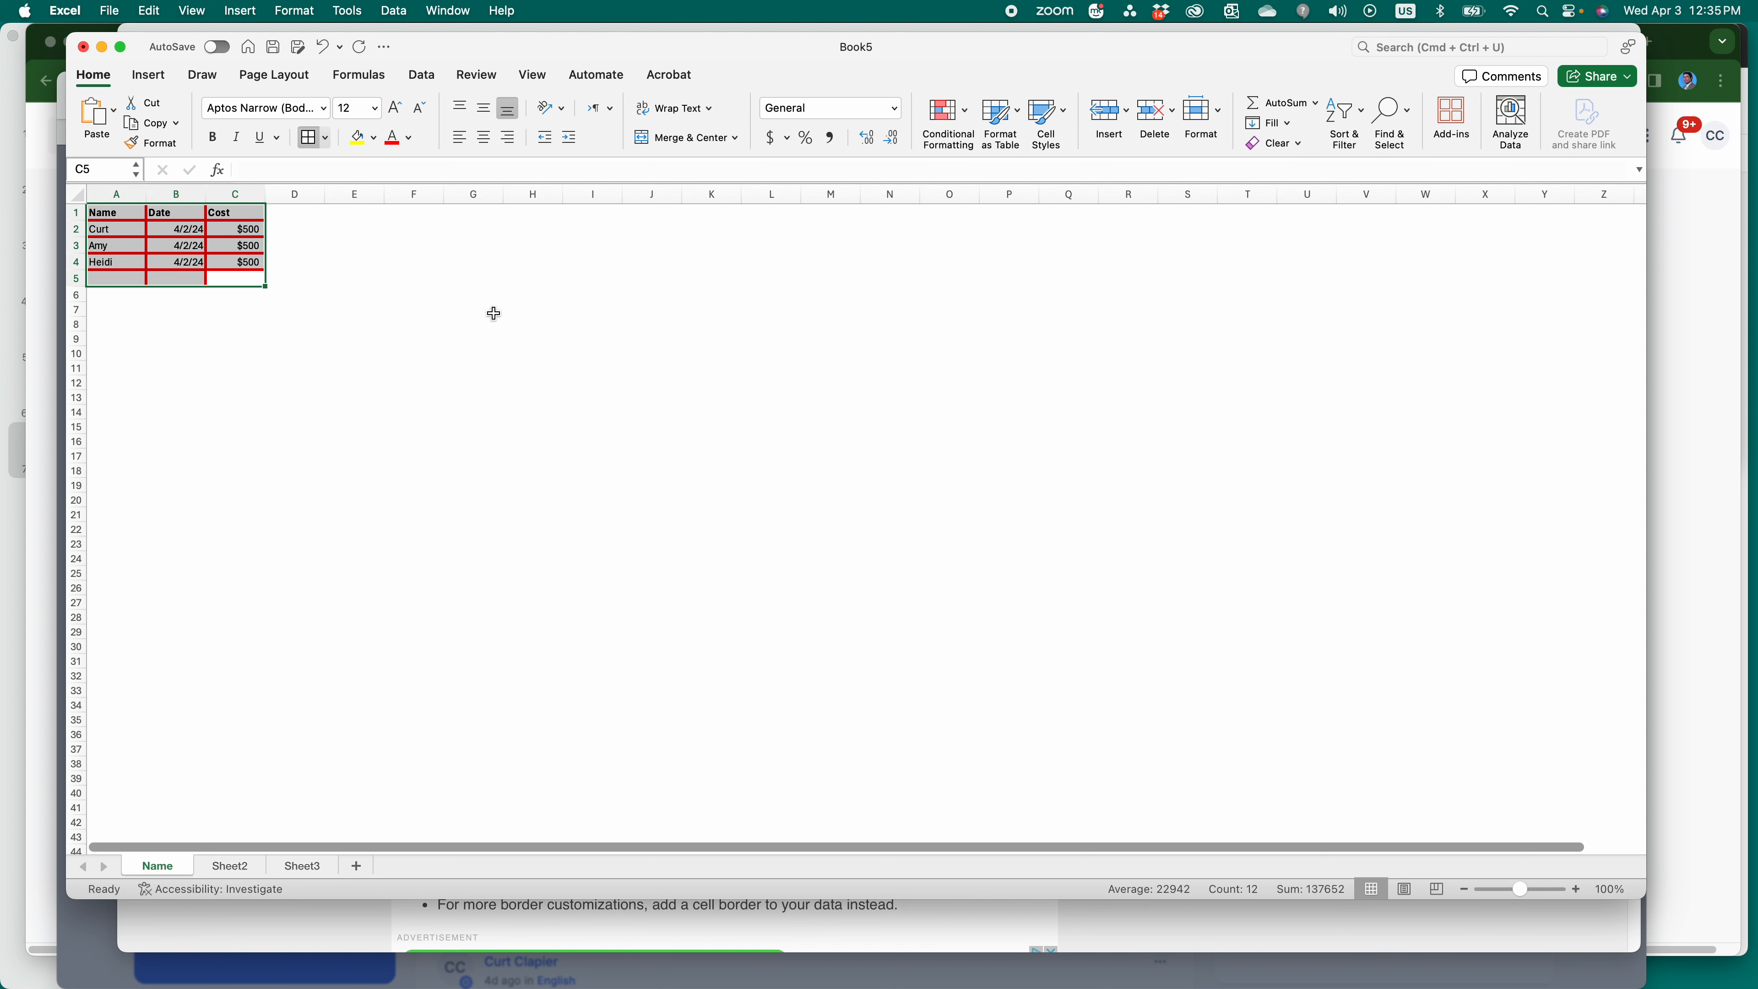
left_click(247, 497)
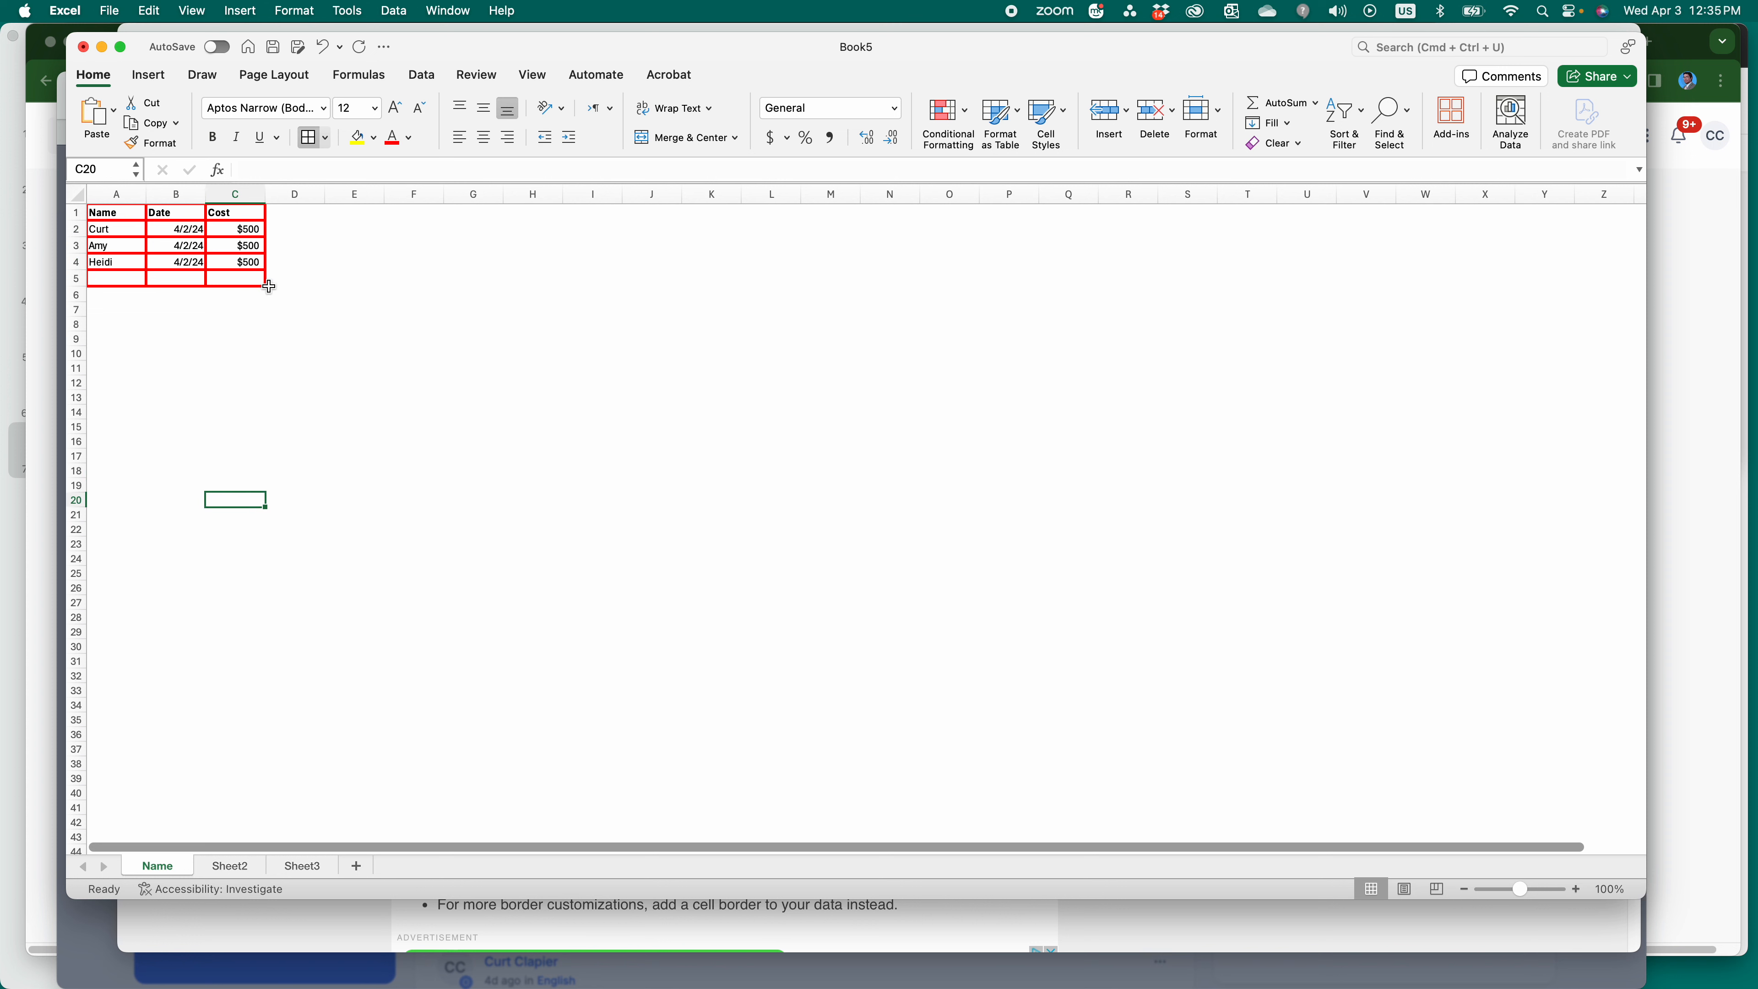
left_click_drag(242, 279, 106, 199)
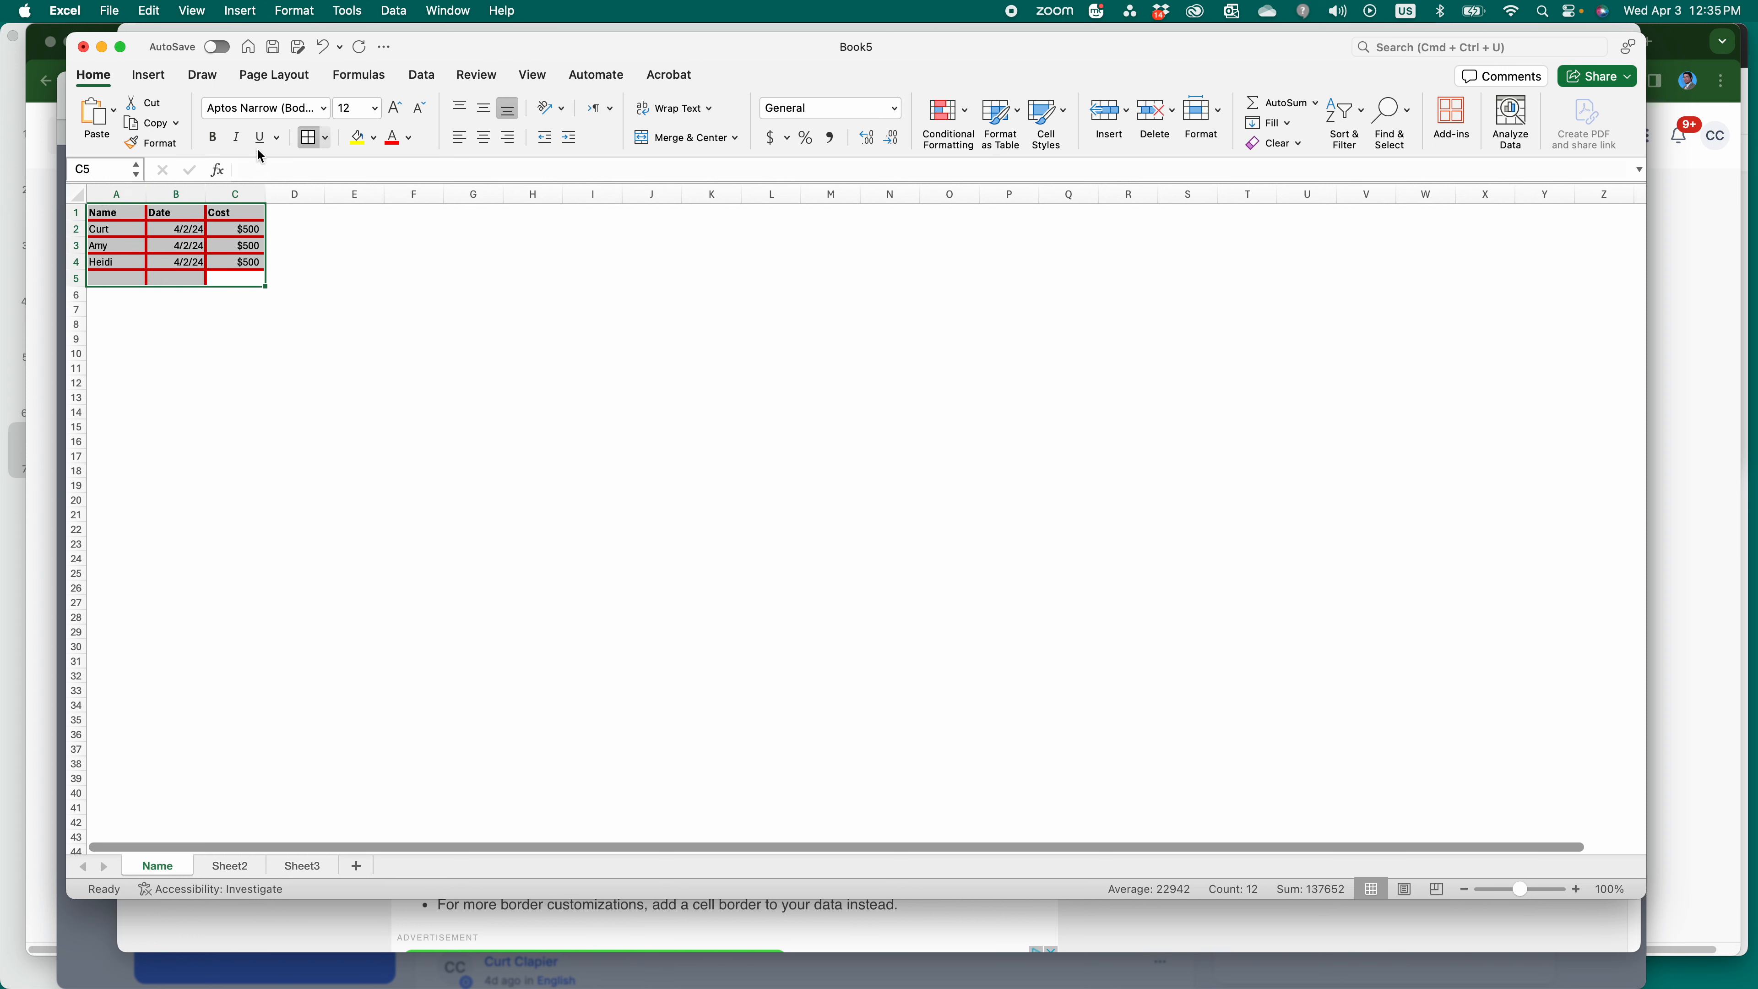
left_click(324, 138)
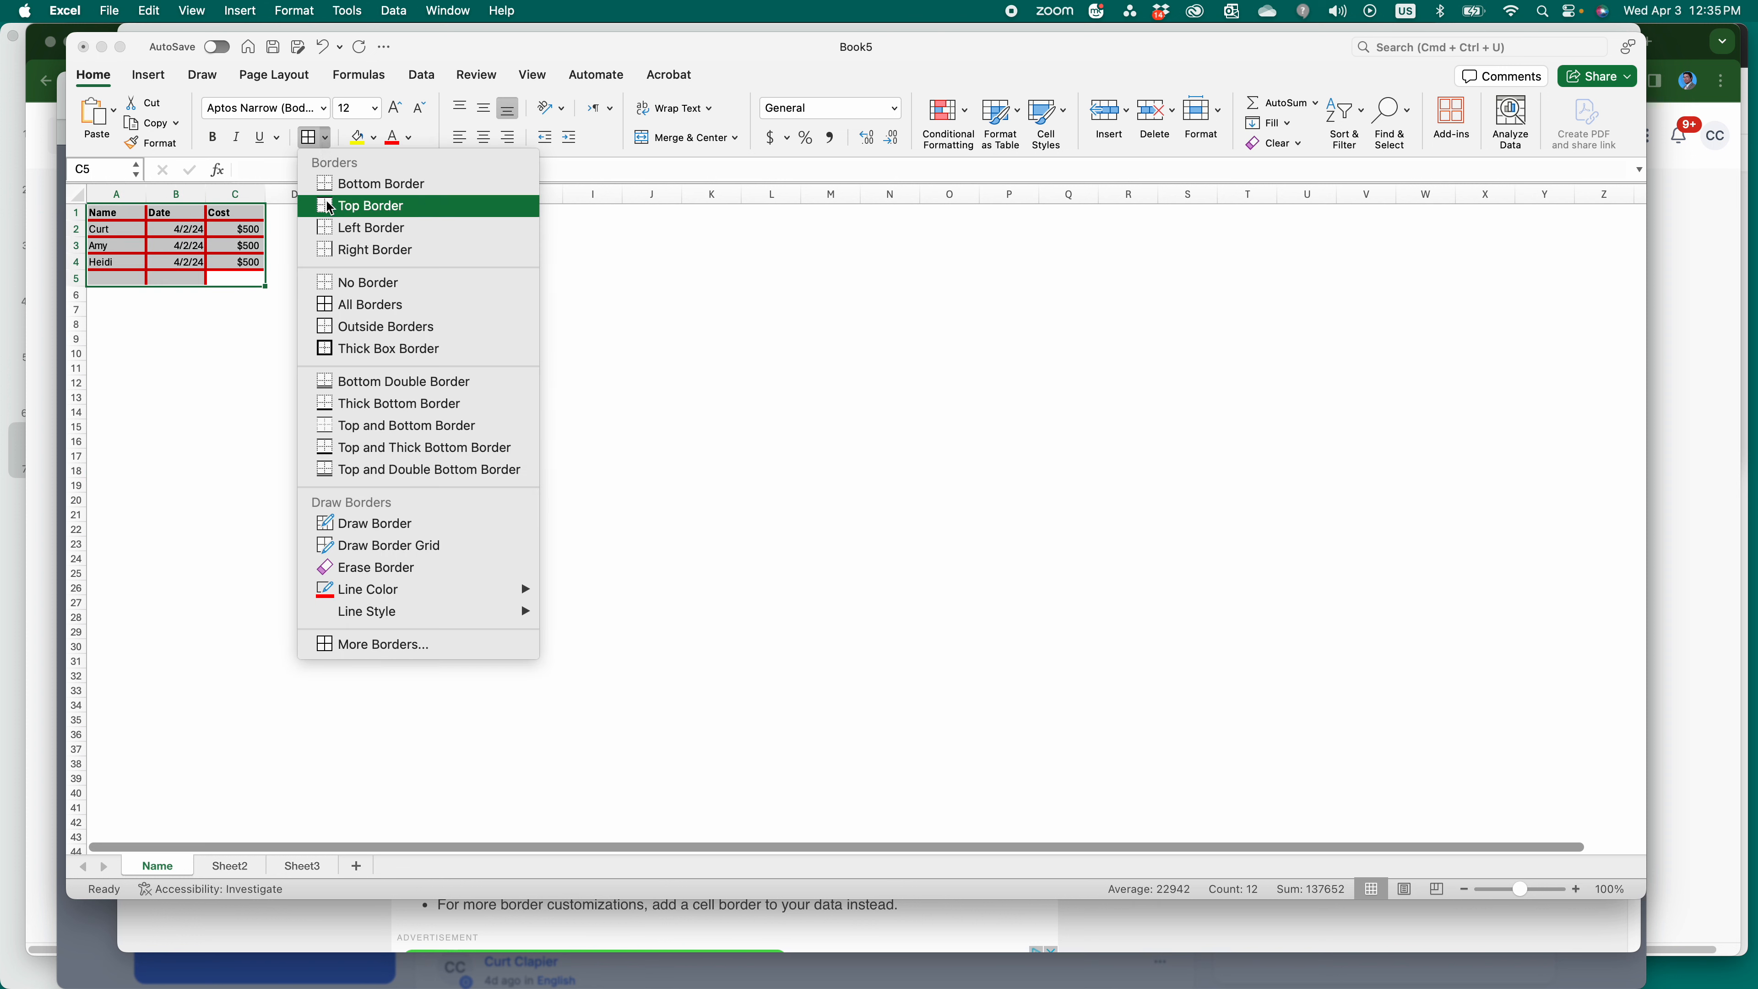
left_click(325, 282)
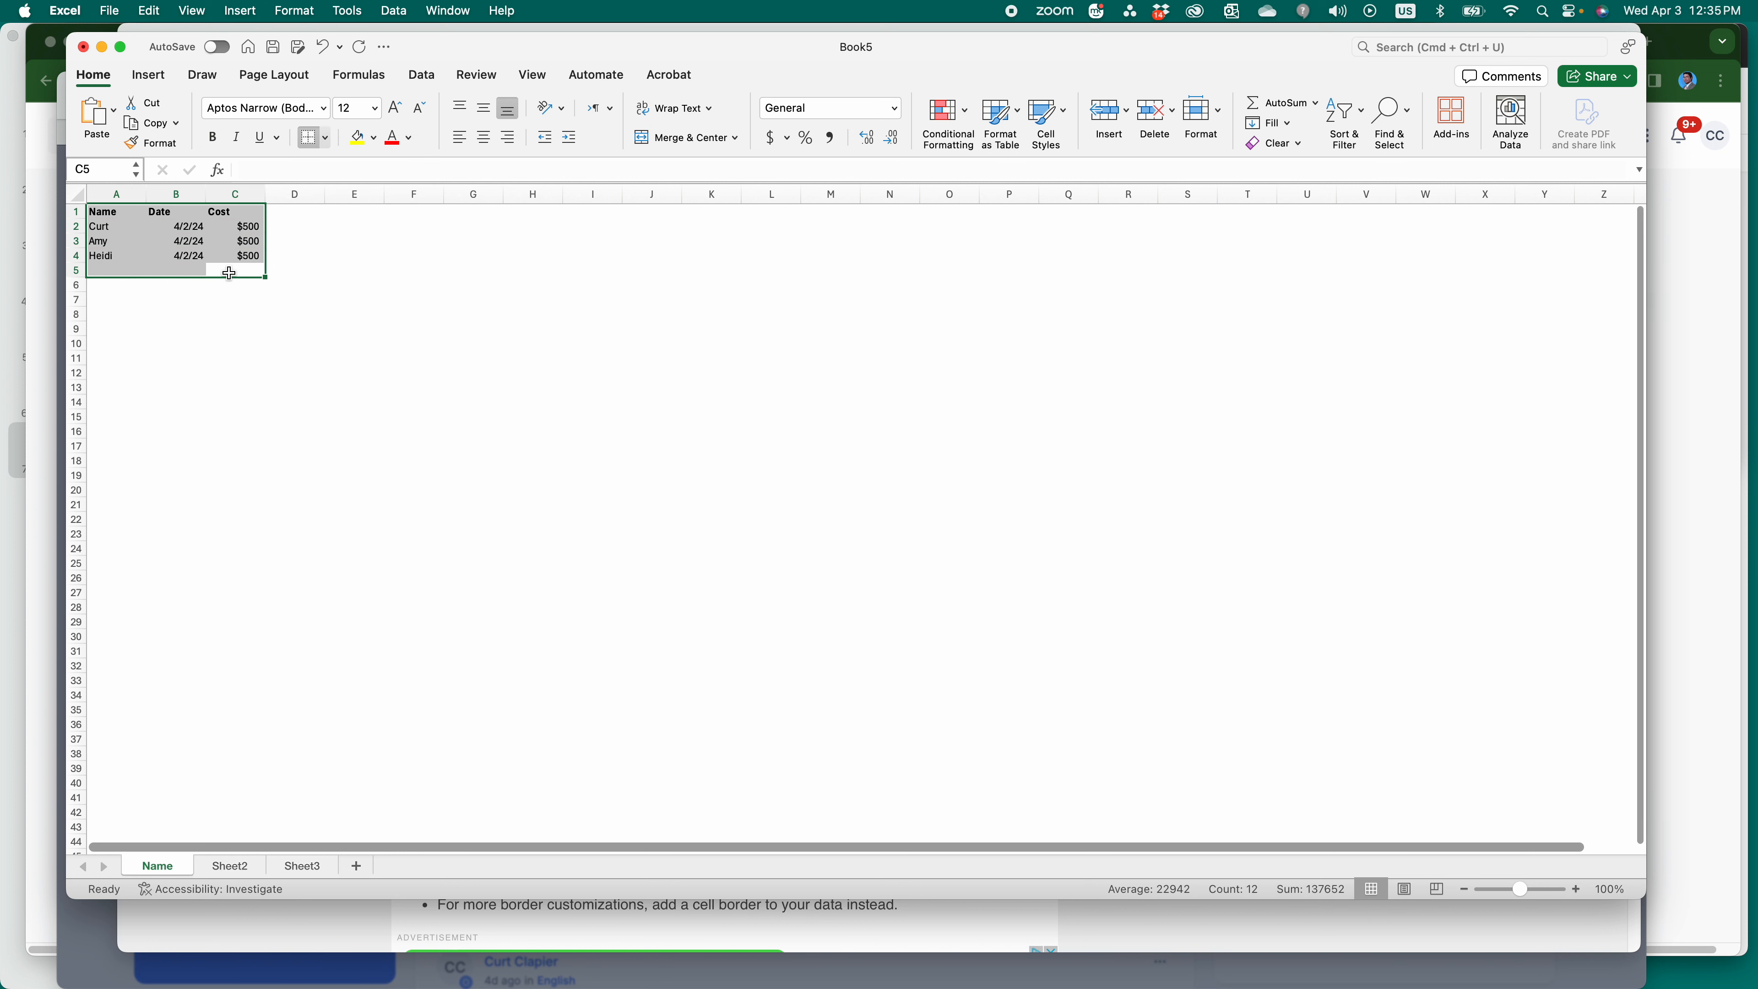
Step: Turn the sheet's gridlines back on
left_click(218, 284)
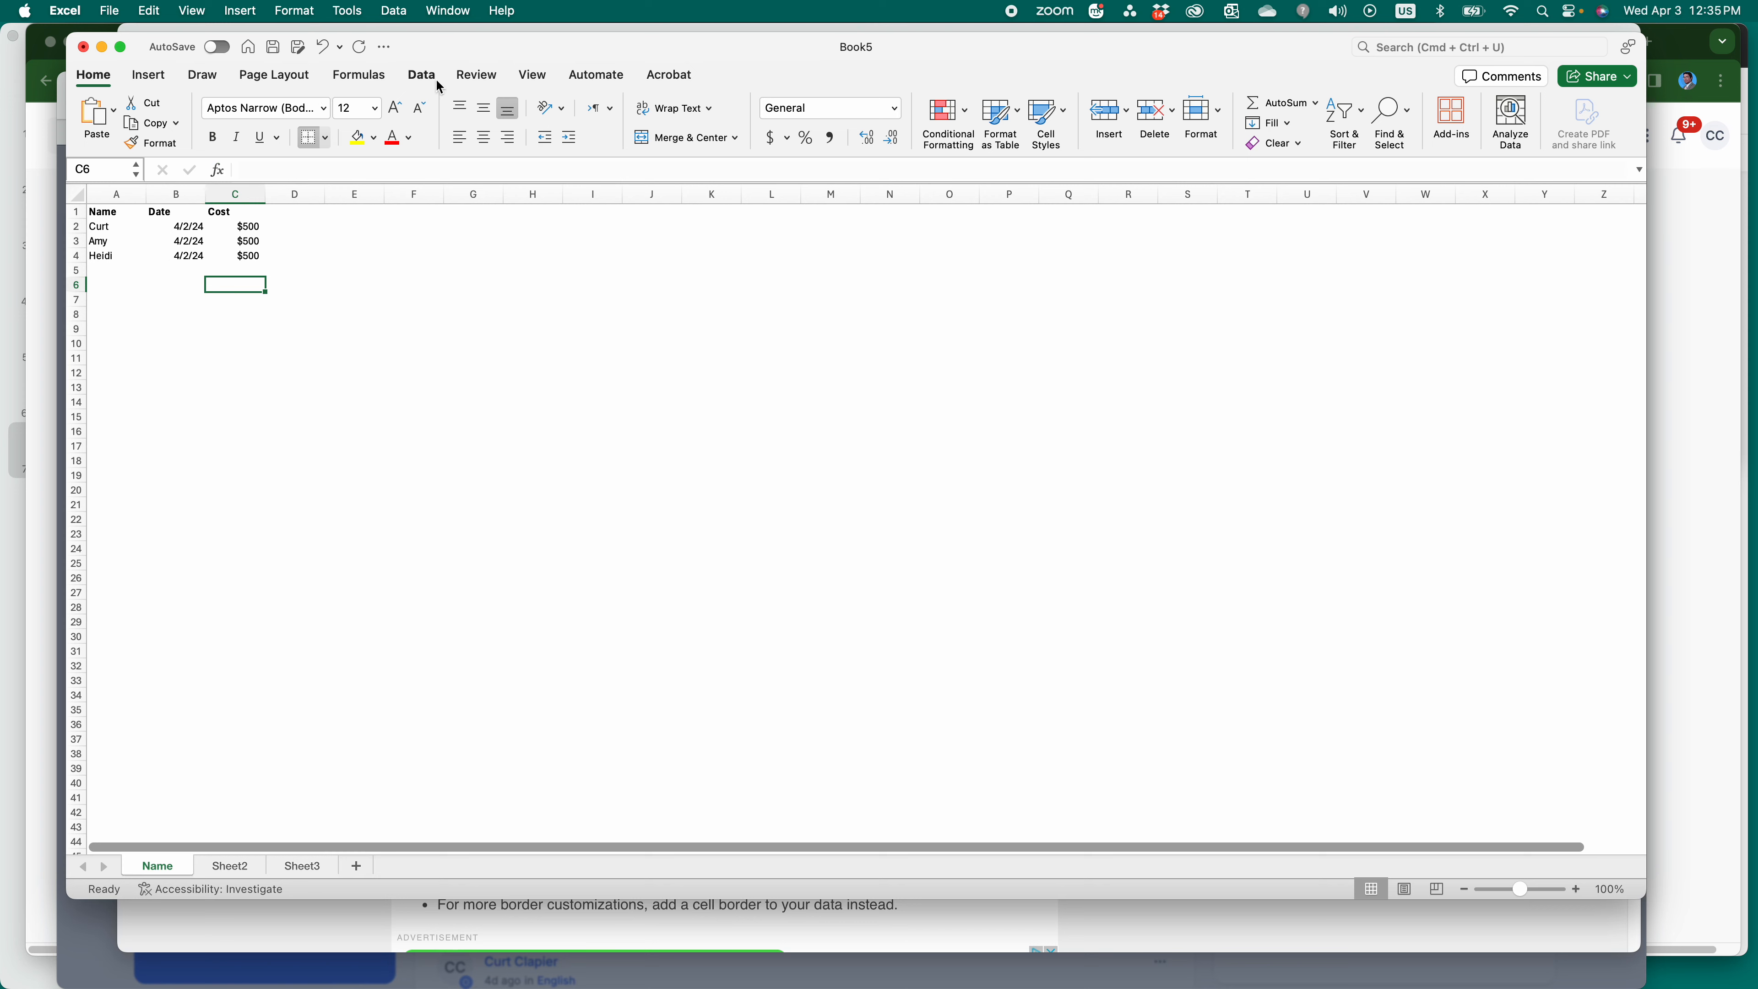
left_click(533, 75)
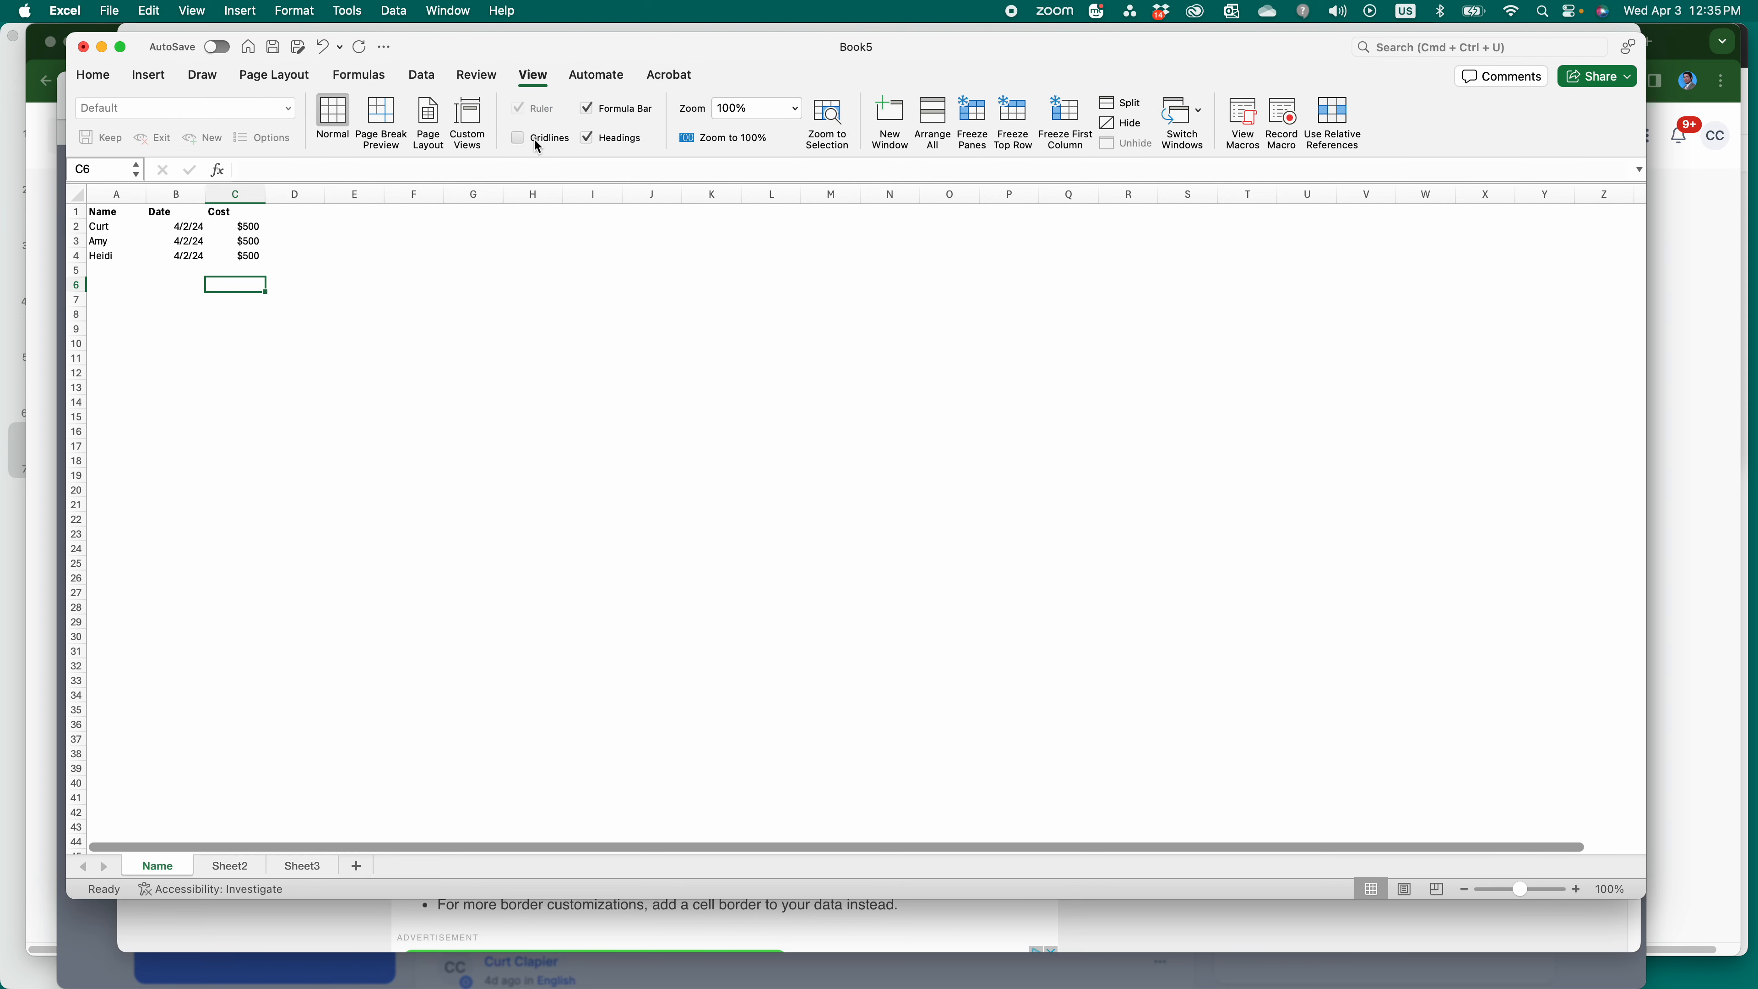
left_click(517, 137)
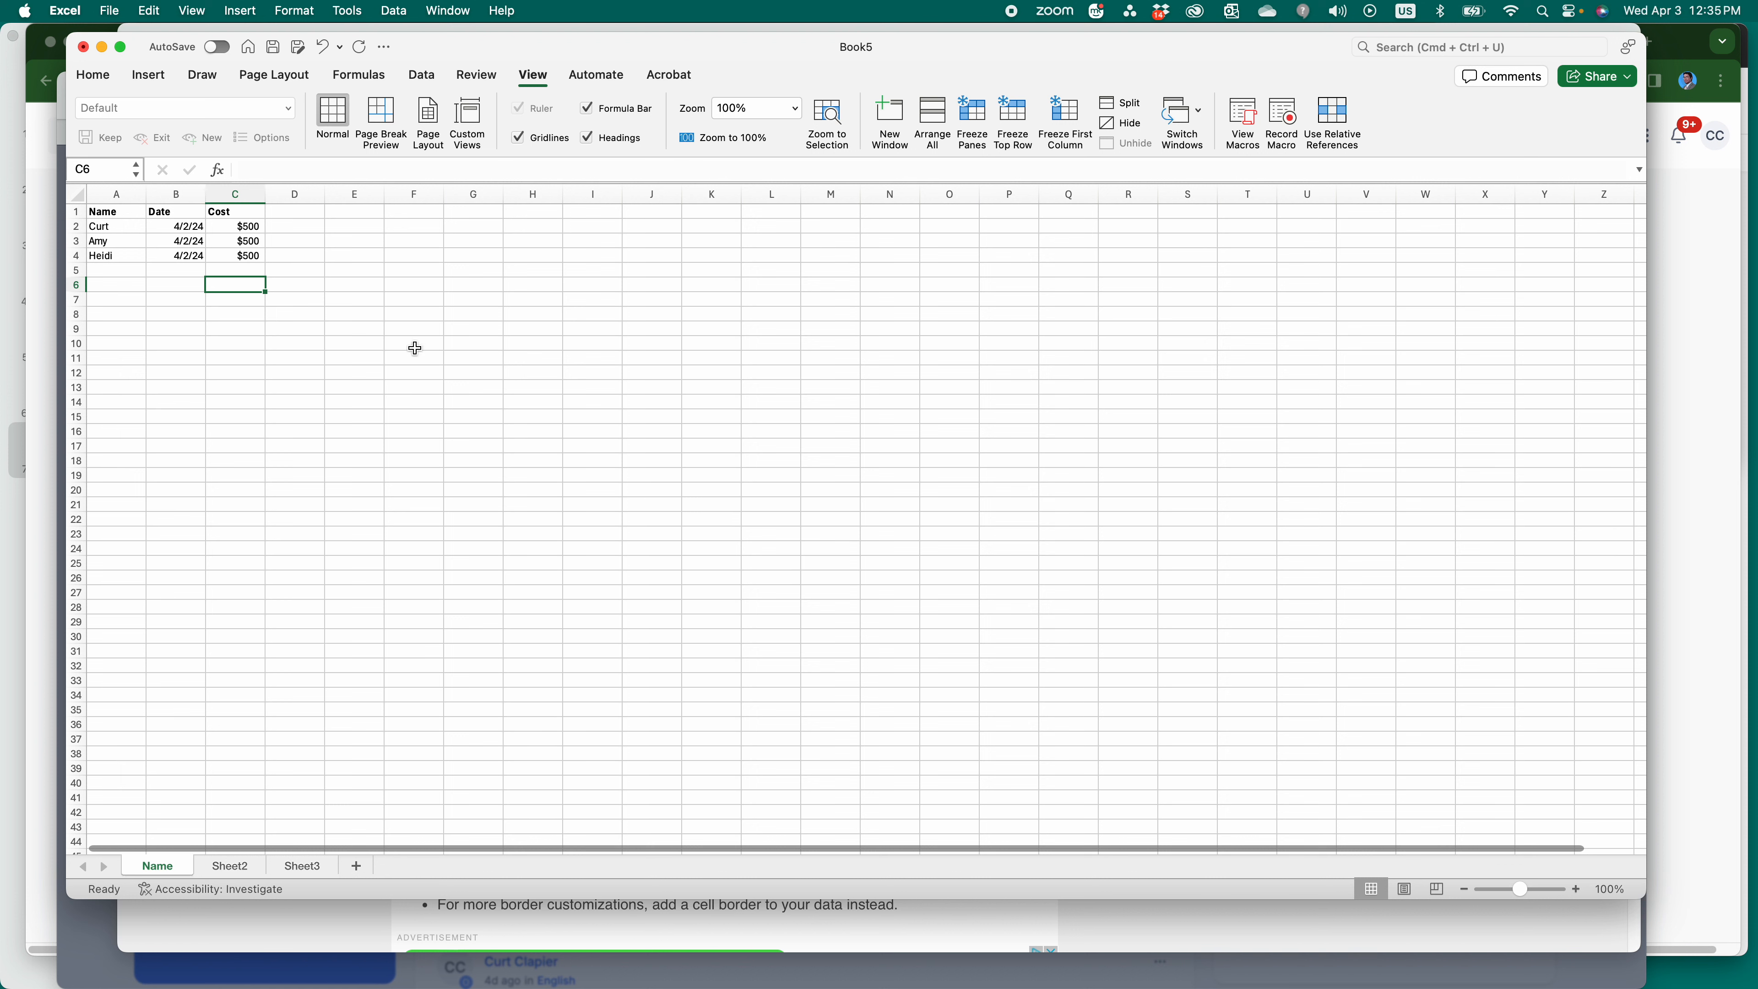
Step: Apply all borders to the data range A1:C4 using the current thick red line
left_click_drag(128, 215, 231, 256)
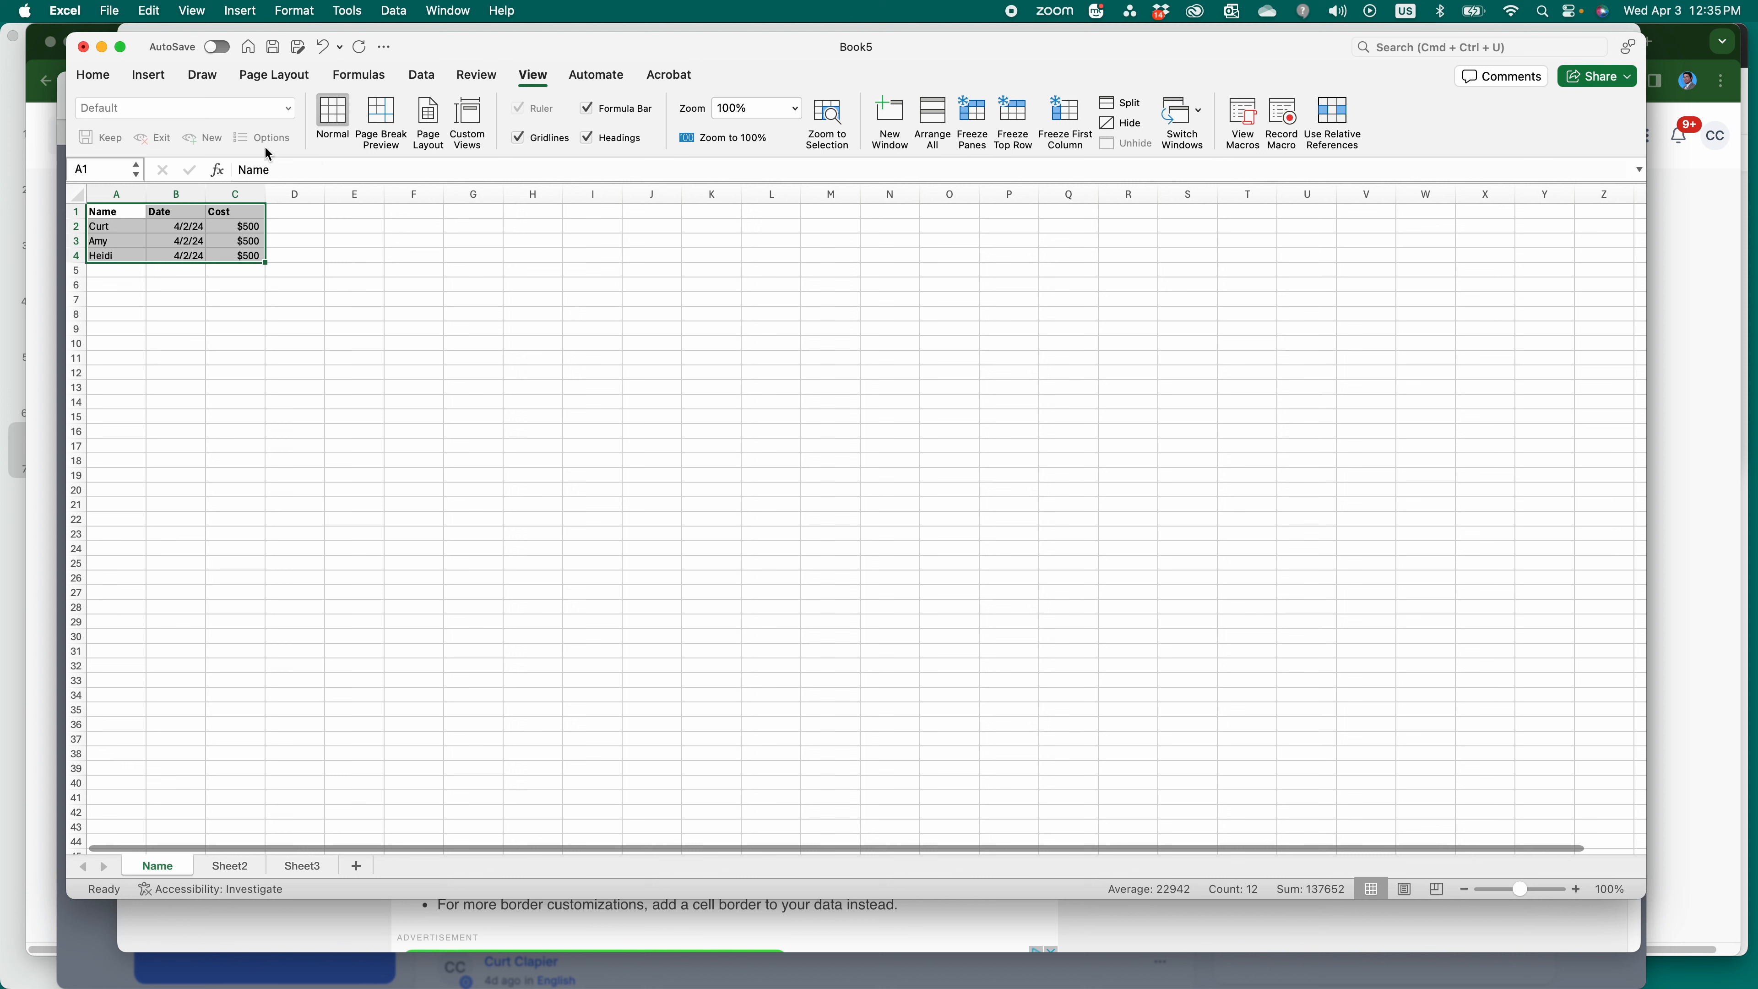
left_click(90, 75)
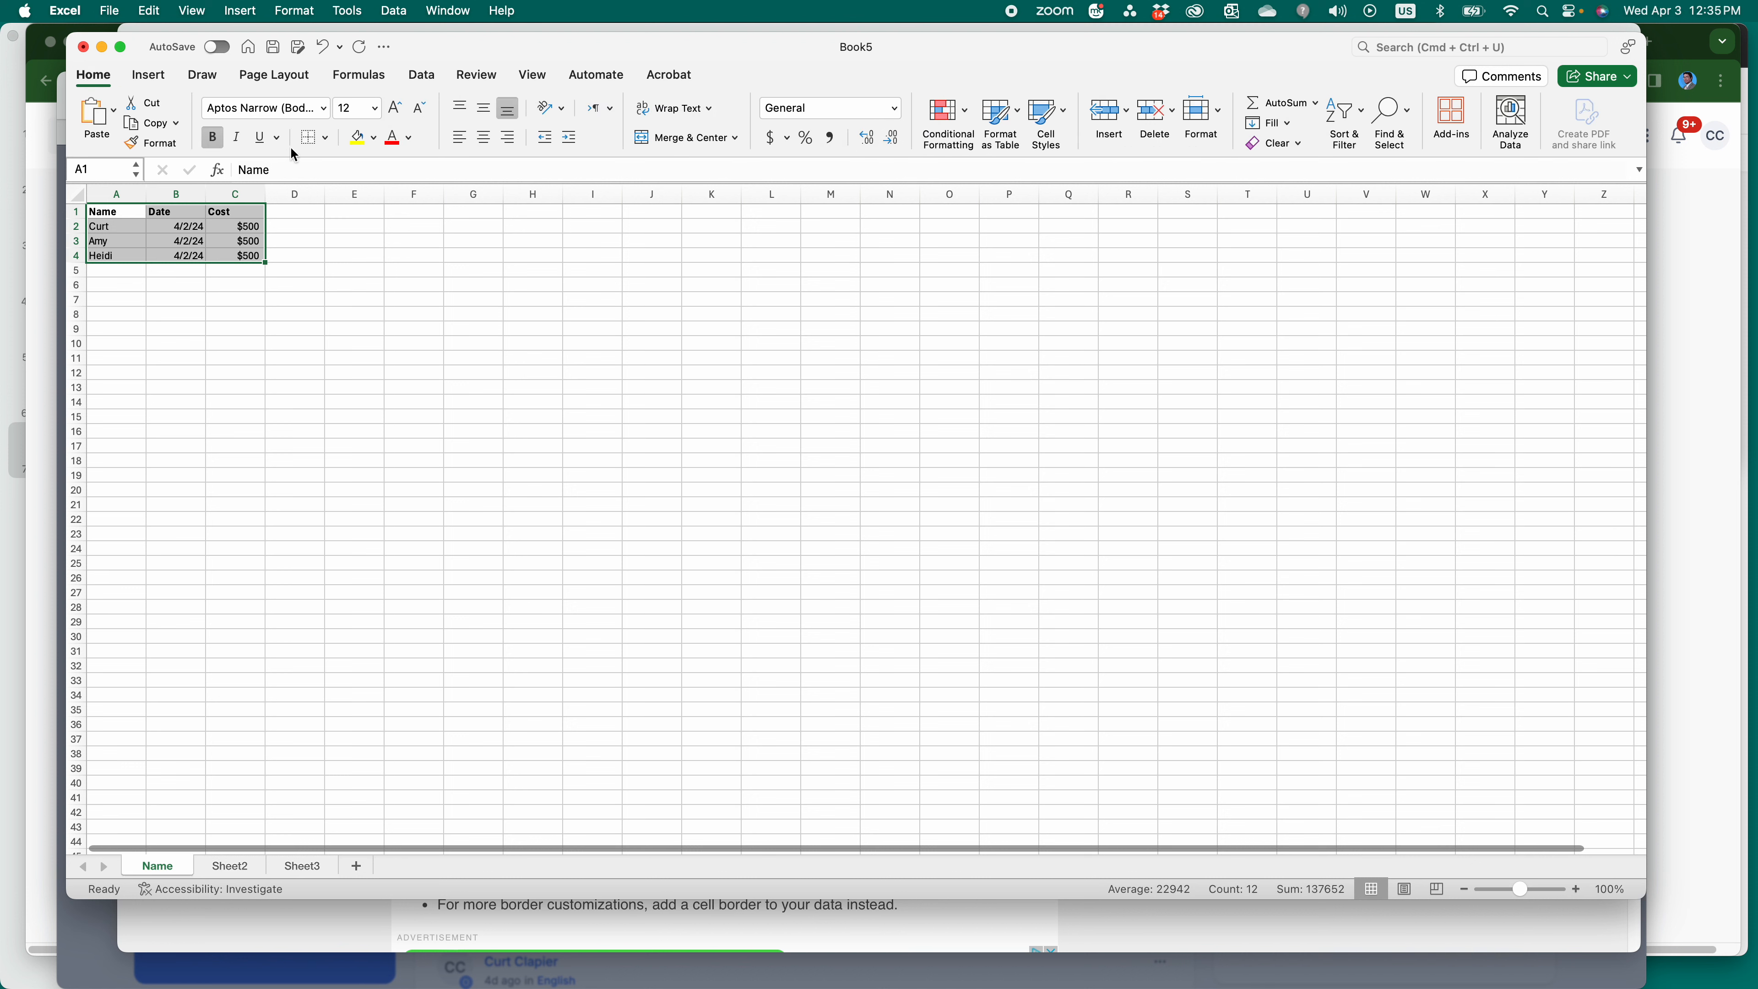
left_click(327, 141)
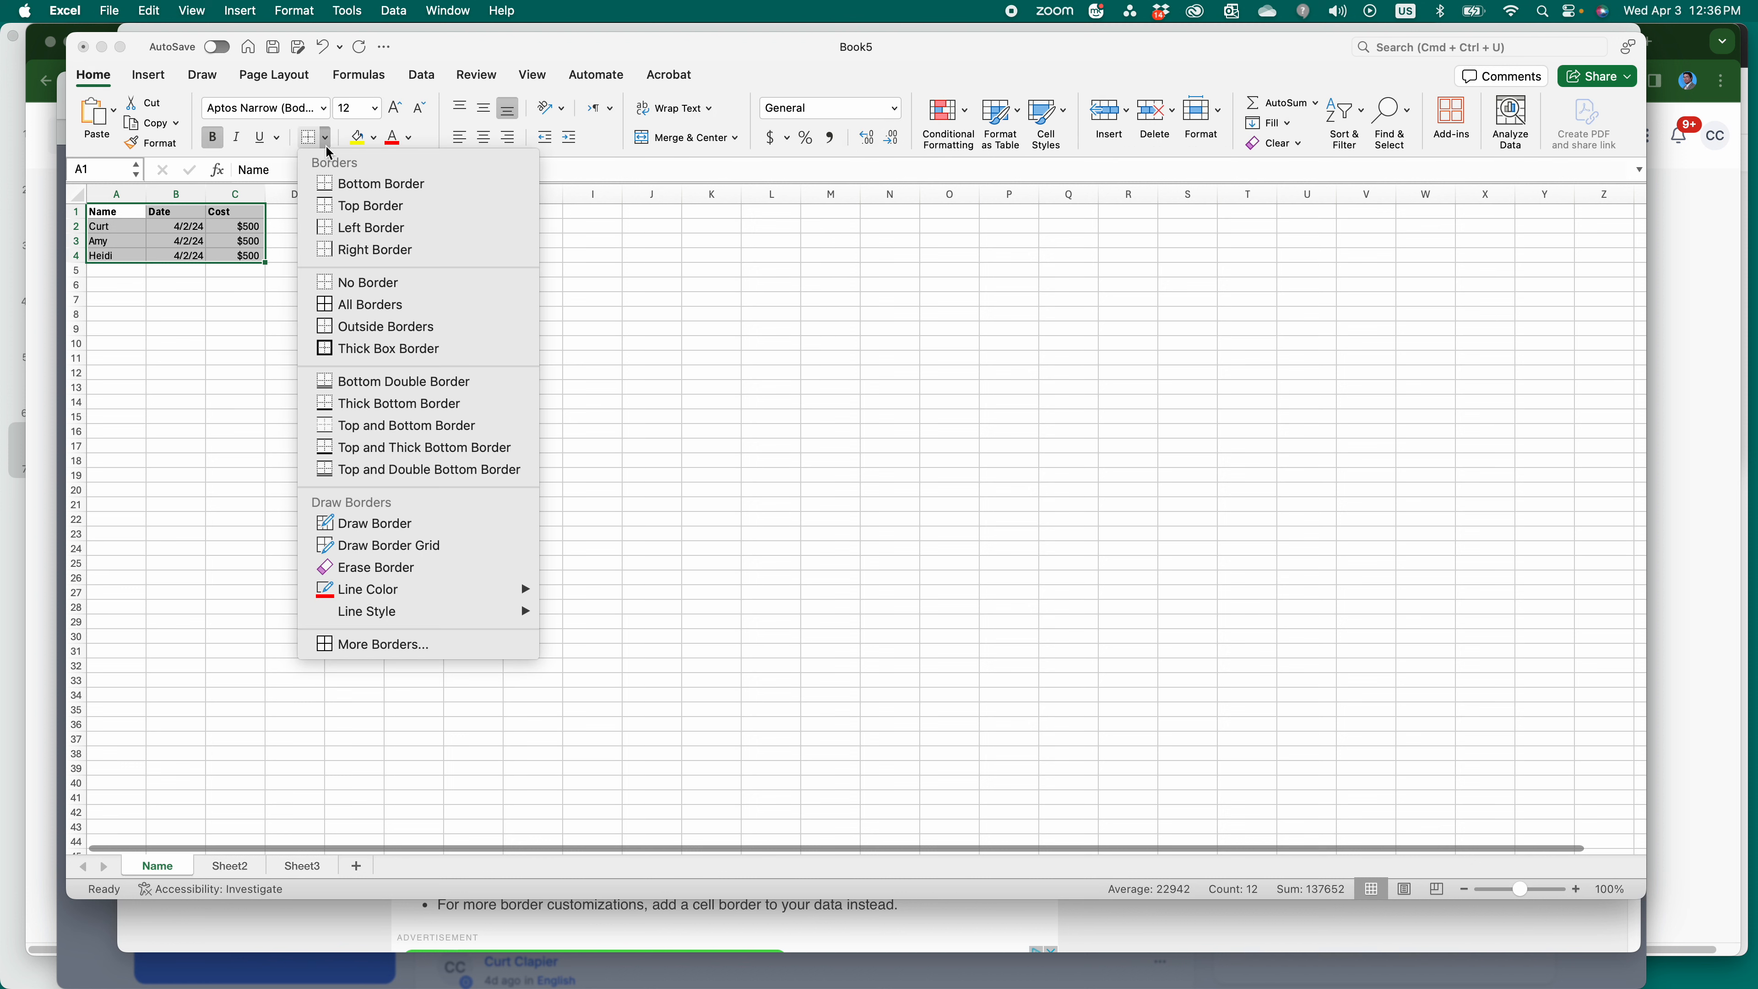
left_click(351, 305)
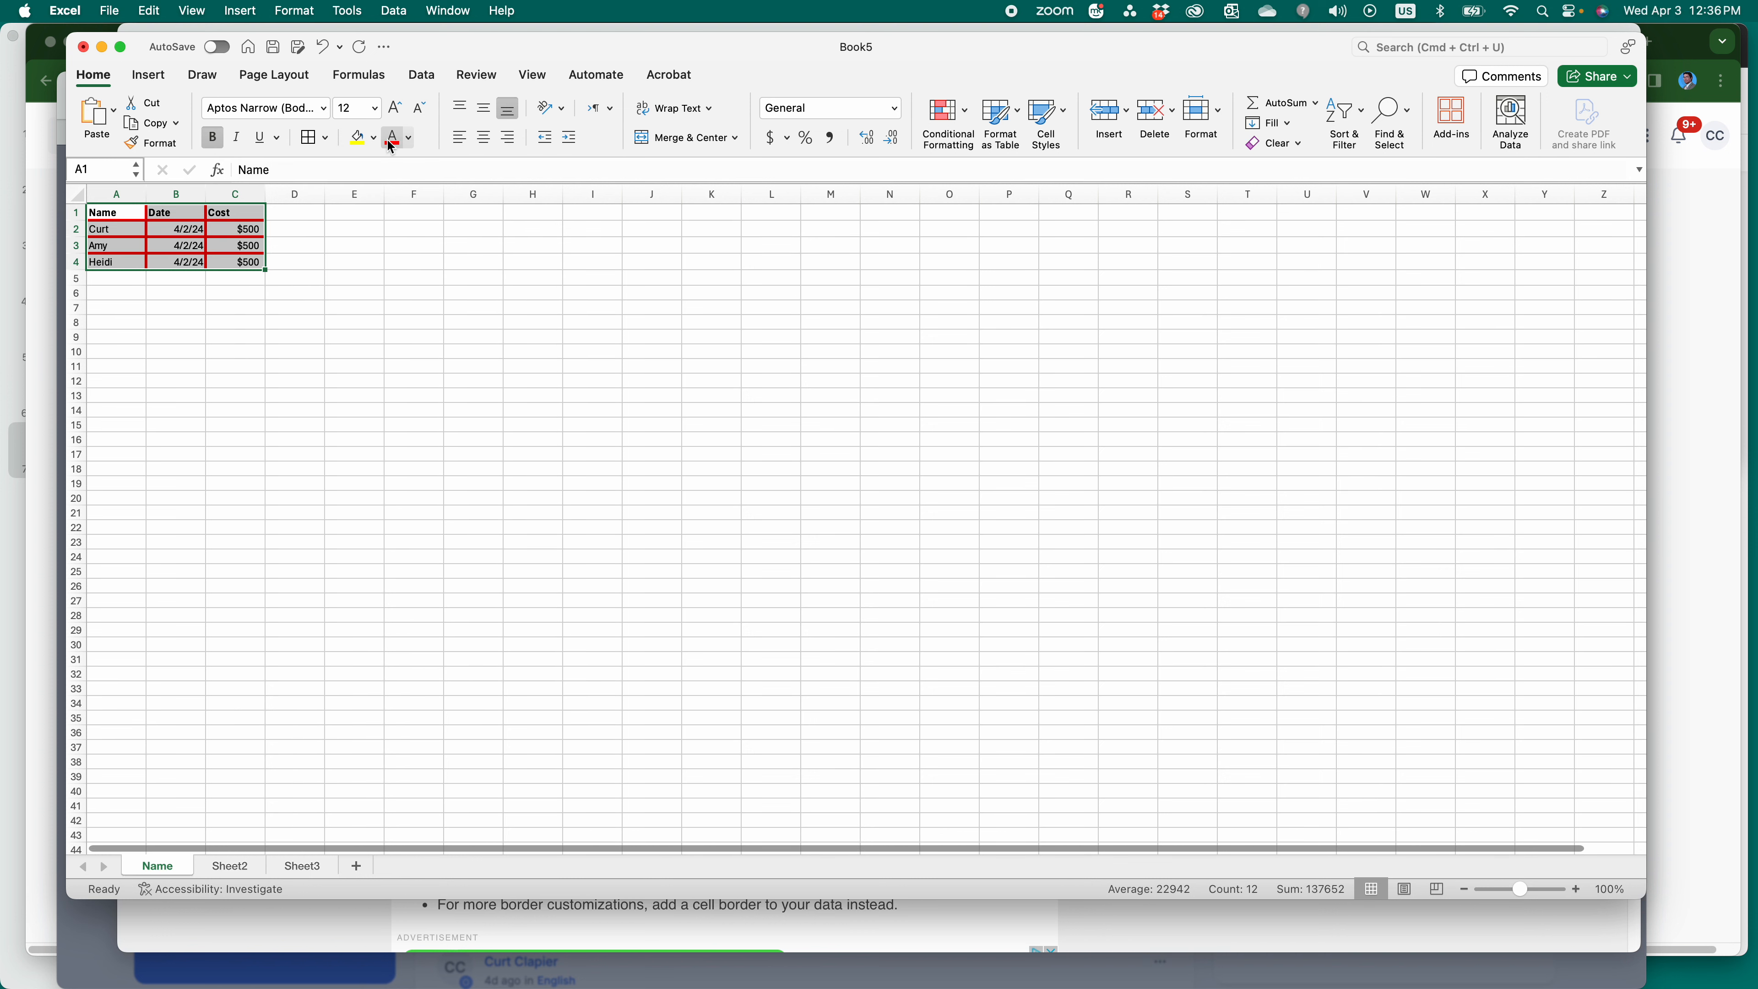
Step: Set the border line color to black and the line style to the thin solid line
left_click(325, 138)
mouse_move(504, 596)
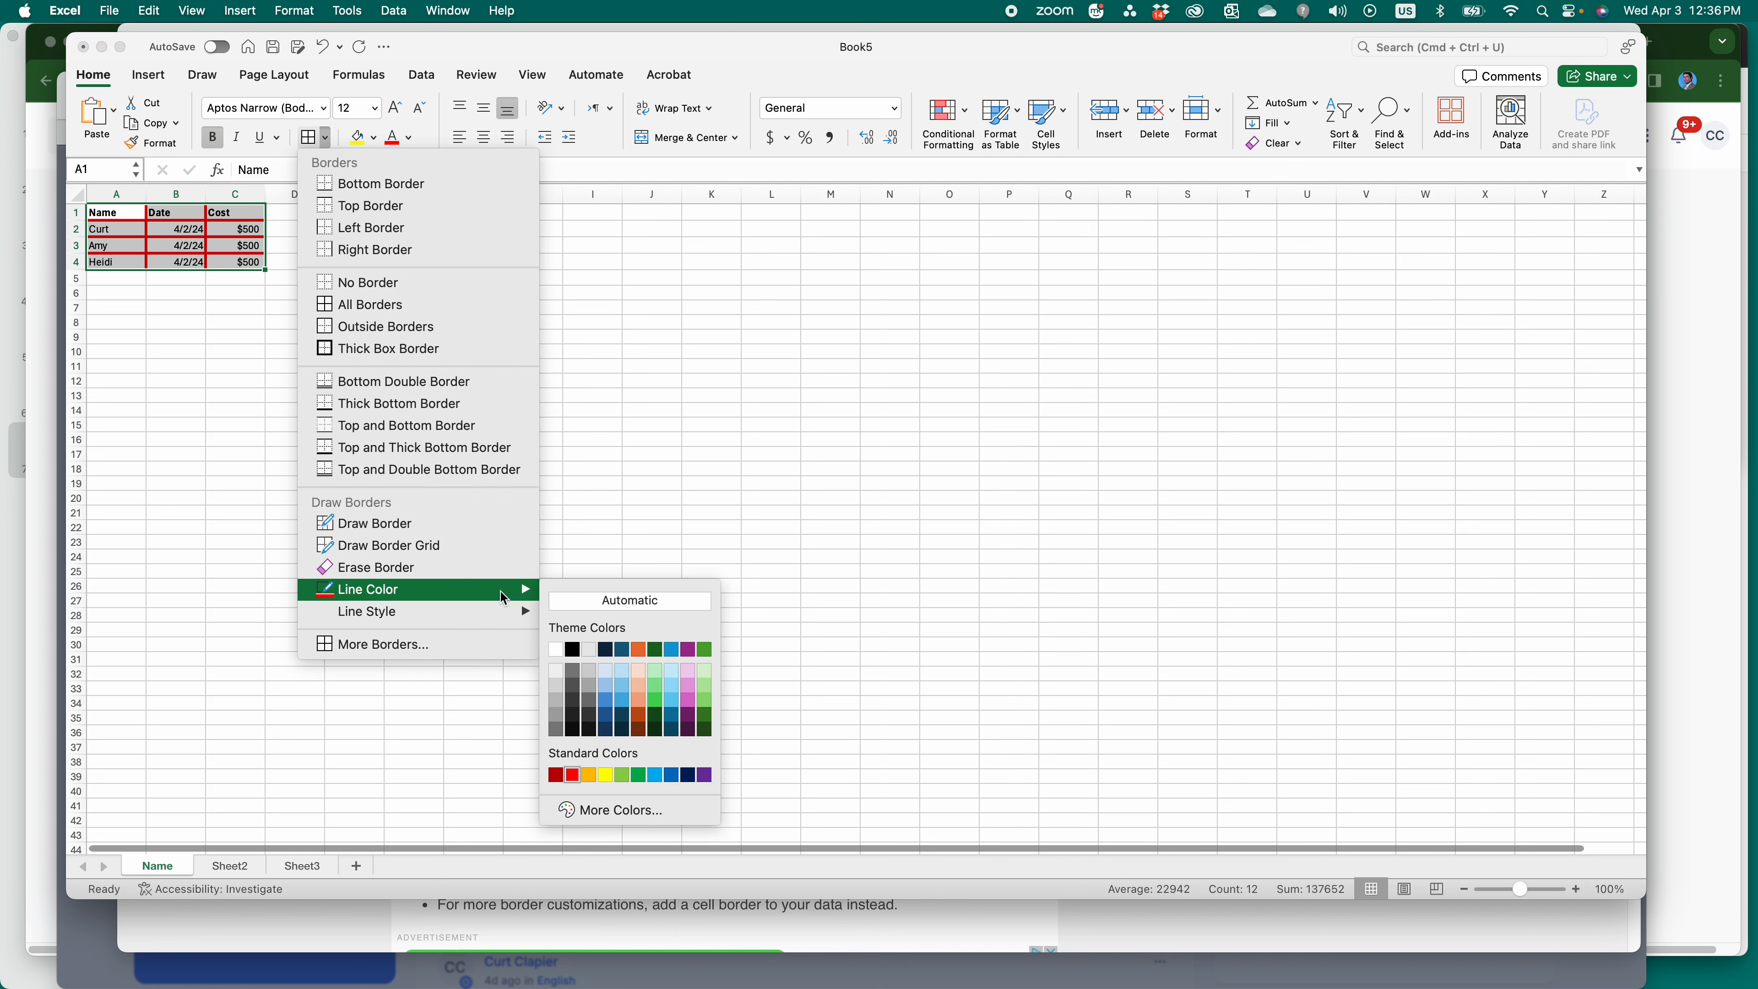
left_click(573, 775)
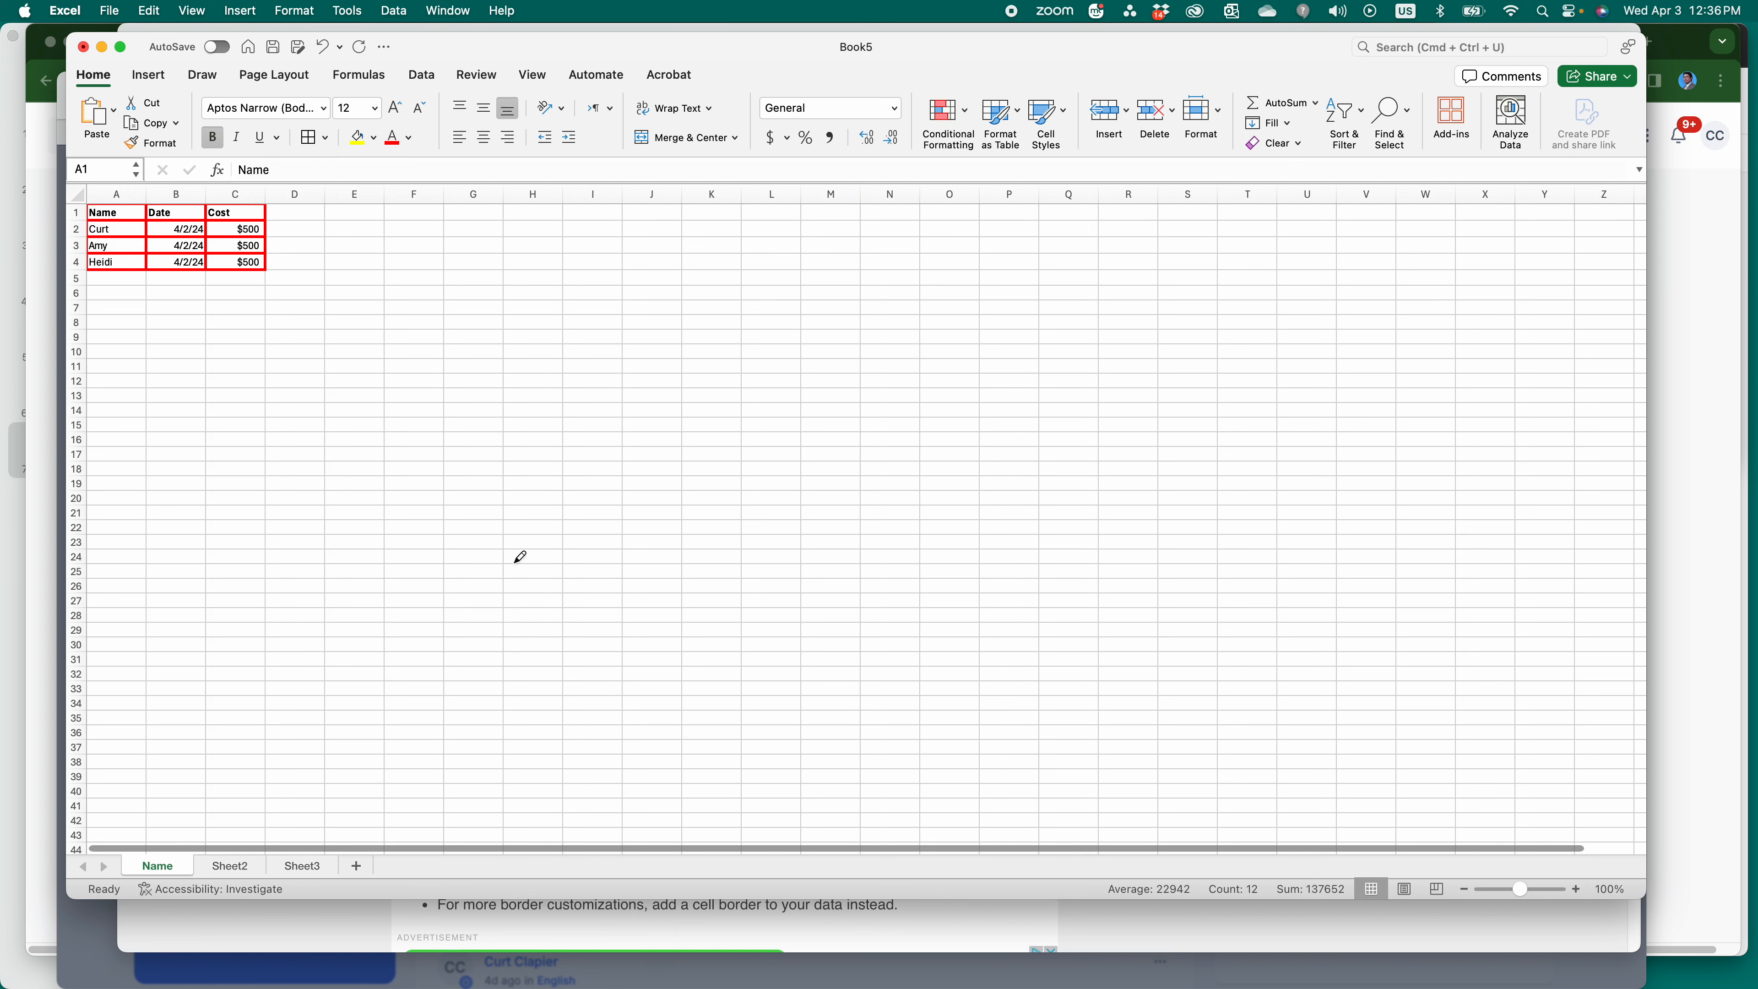
left_click(325, 137)
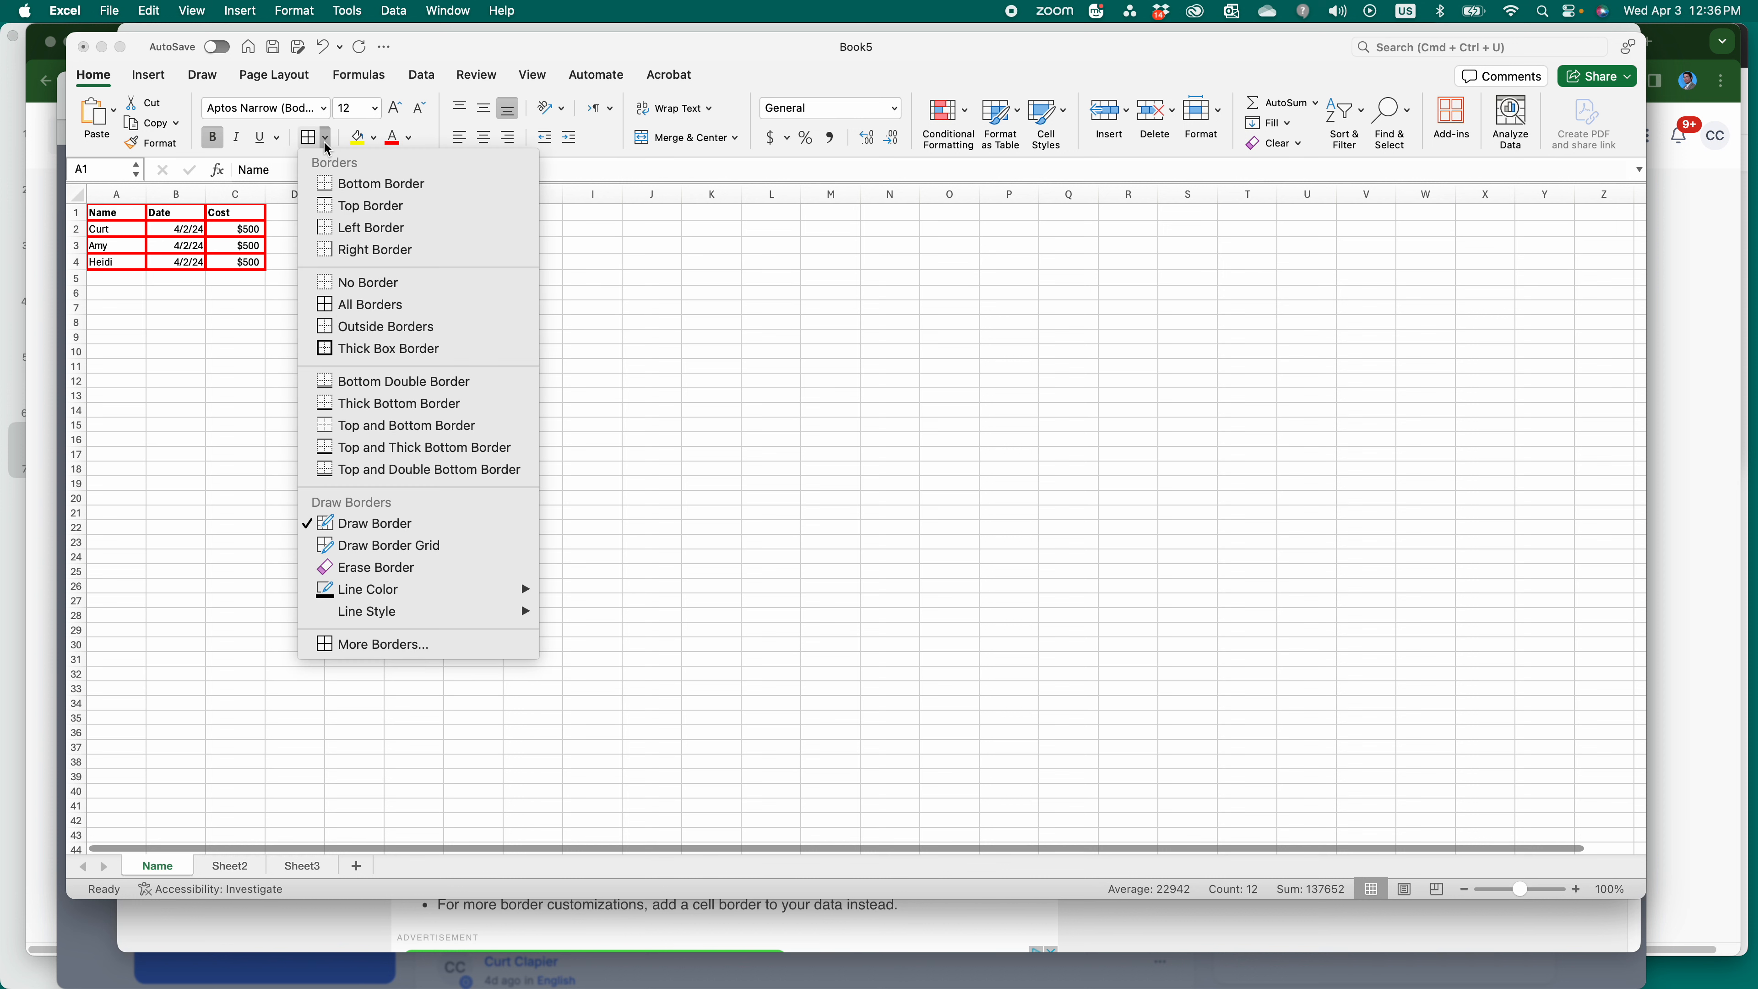
mouse_move(503, 608)
mouse_move(521, 597)
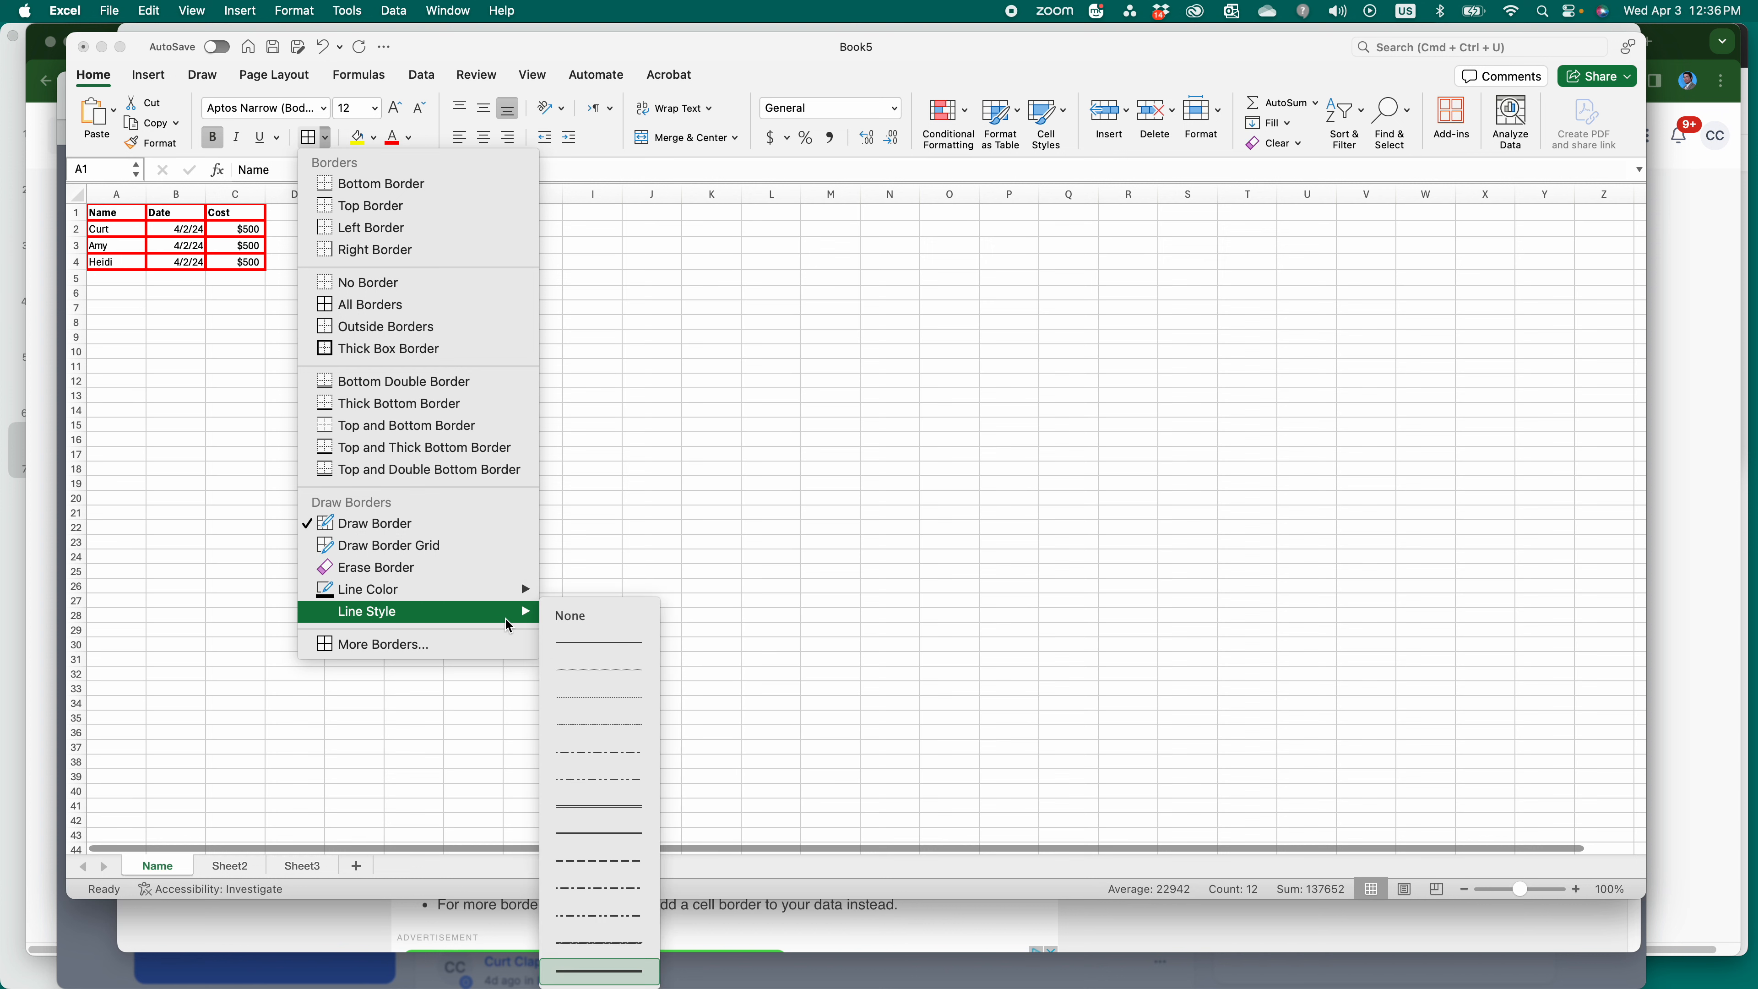
left_click(574, 640)
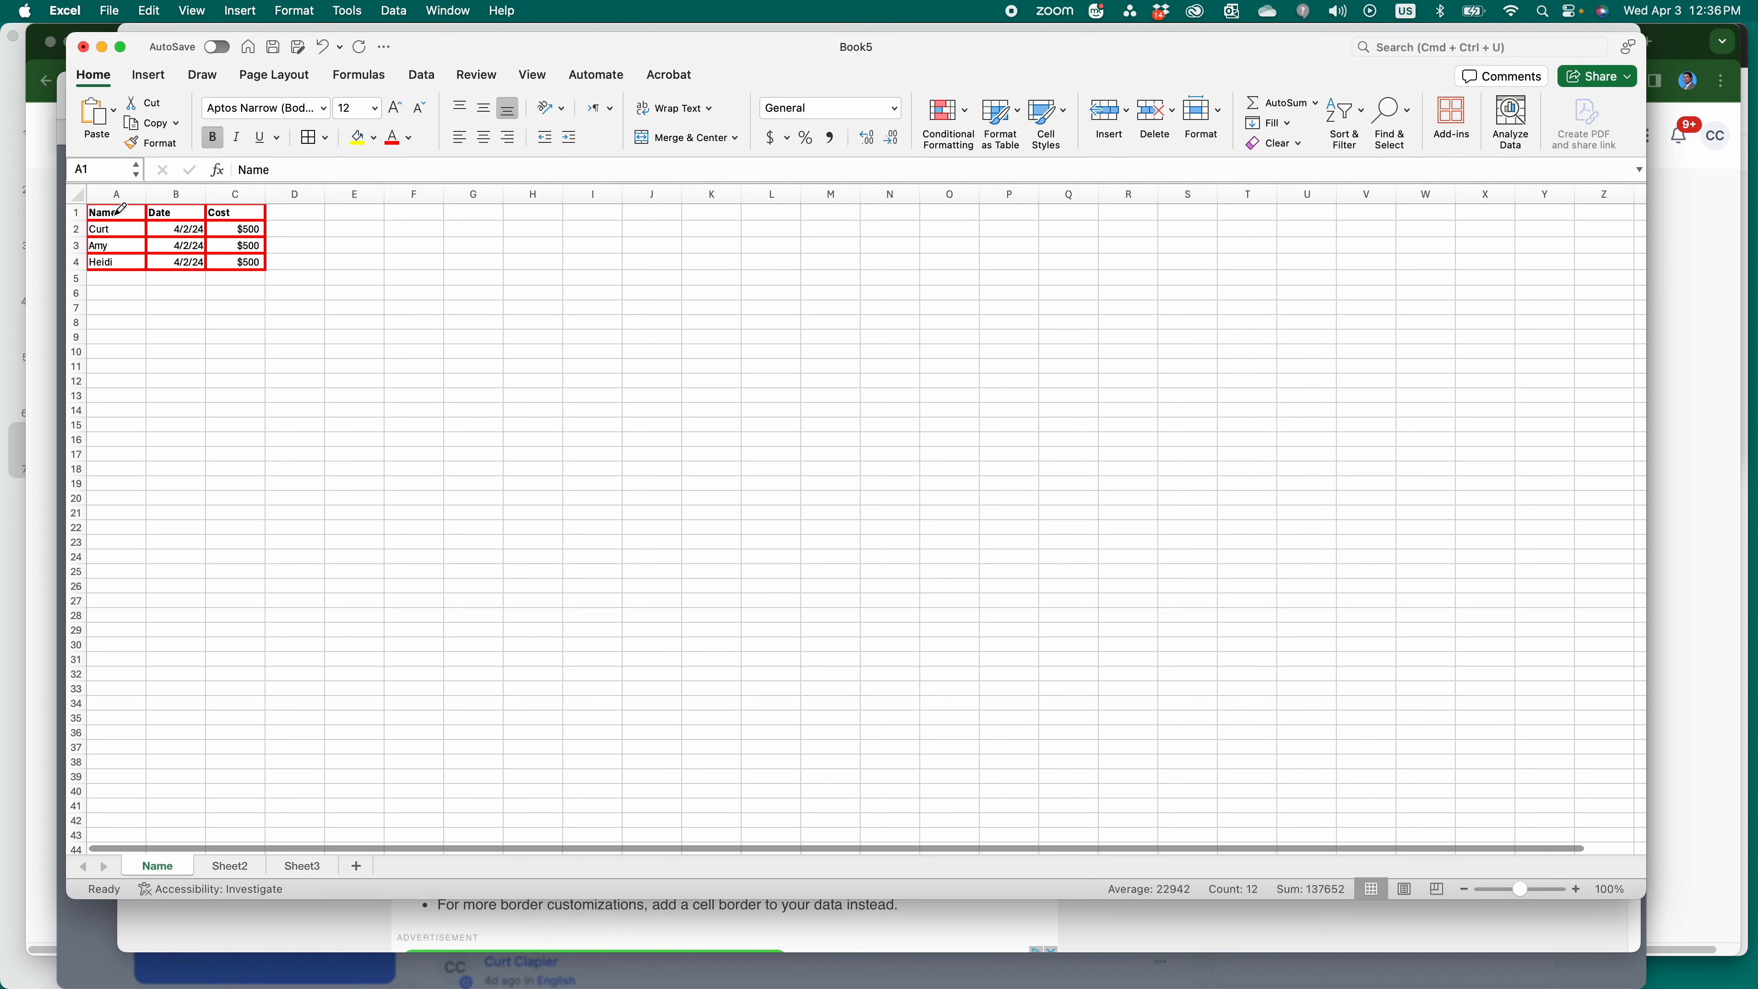
Step: Apply all borders to range A1:C4 using the thin black line
left_click(324, 137)
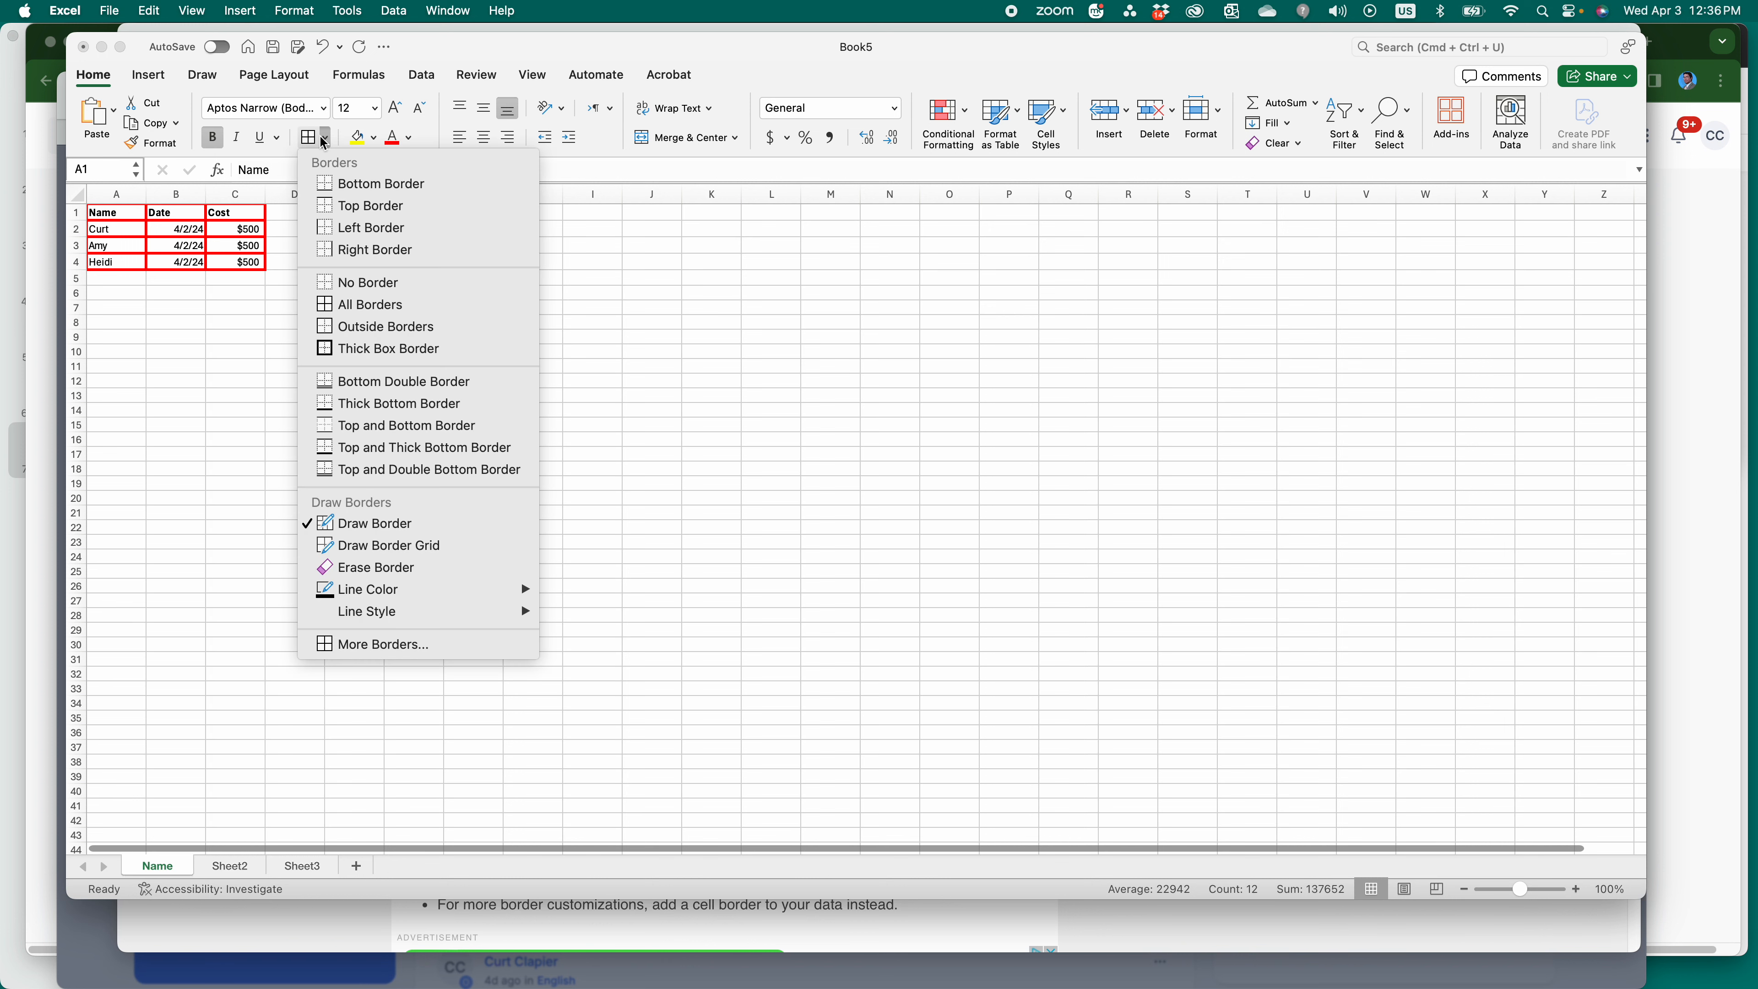
left_click(342, 304)
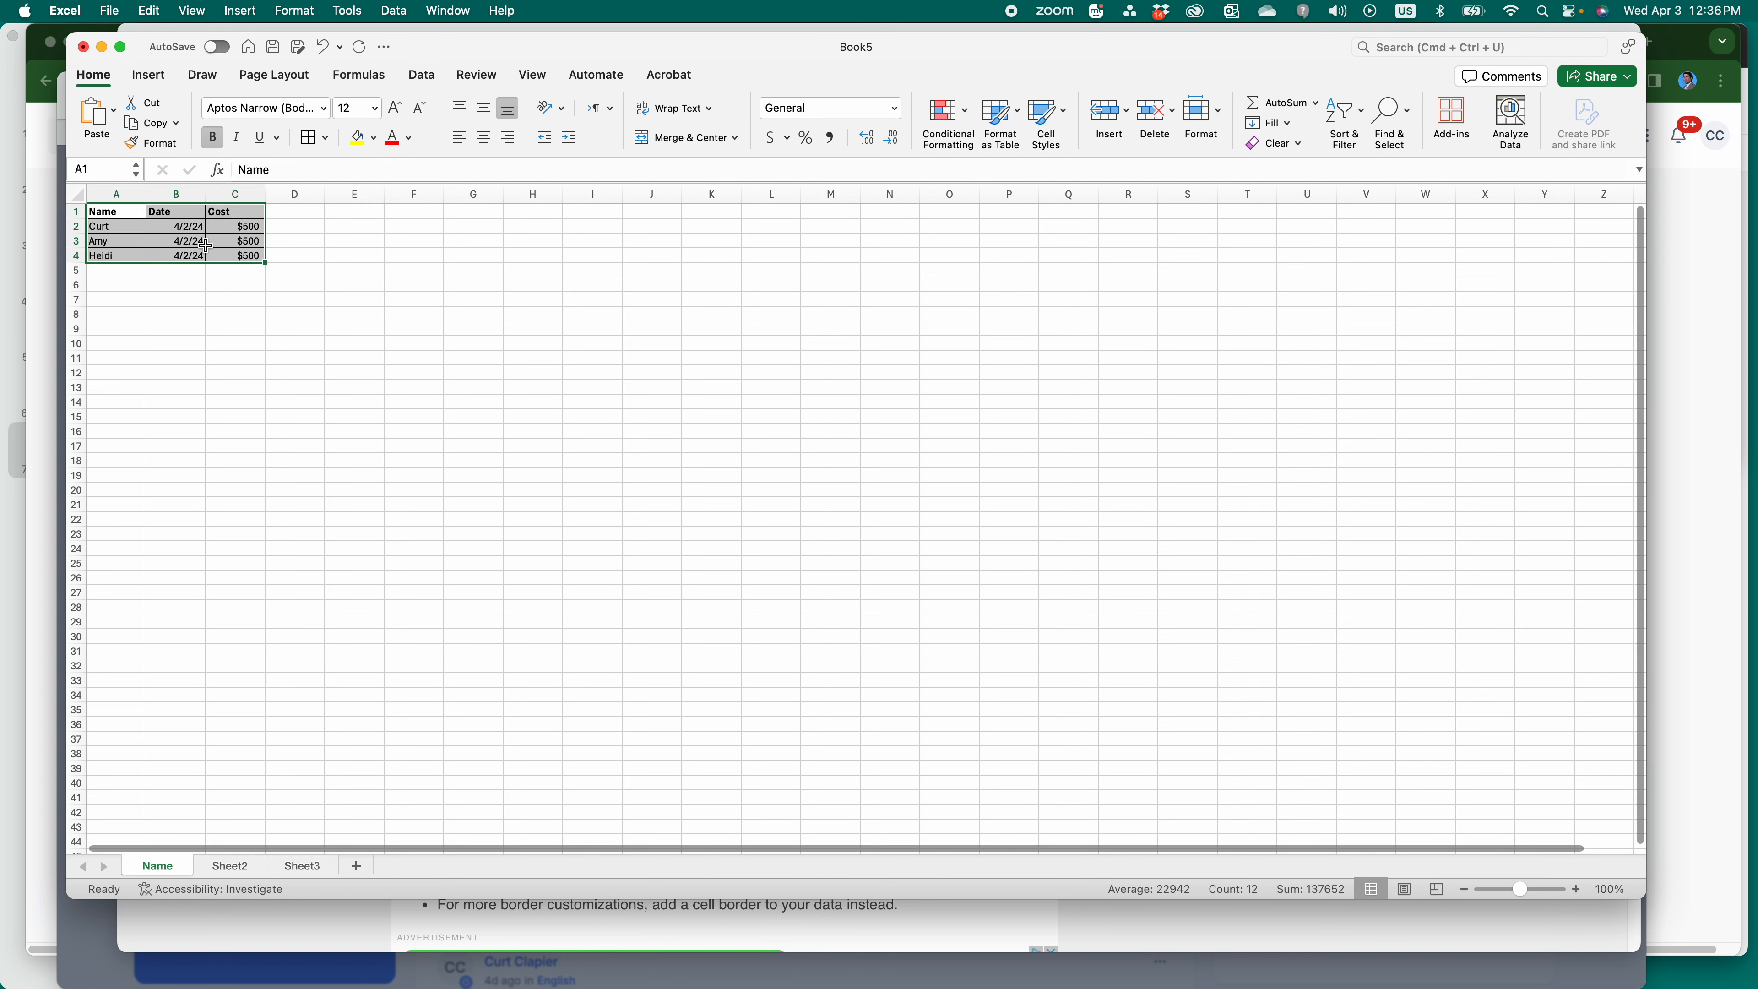
left_click(180, 287)
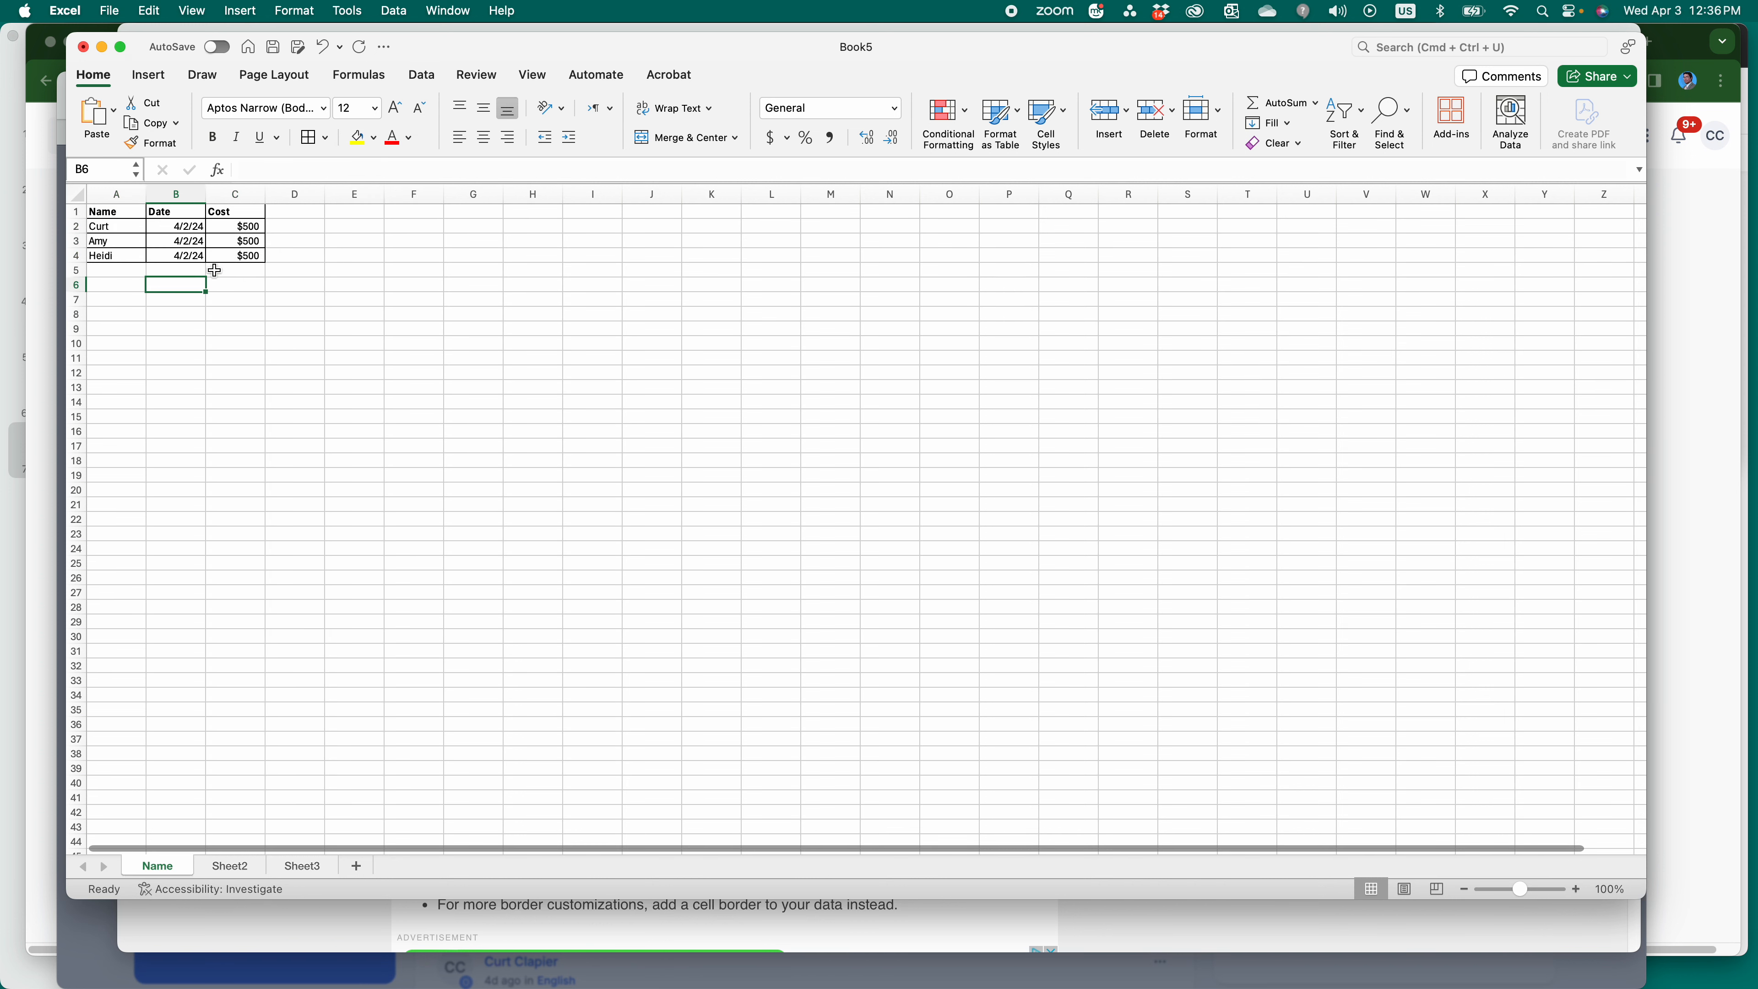